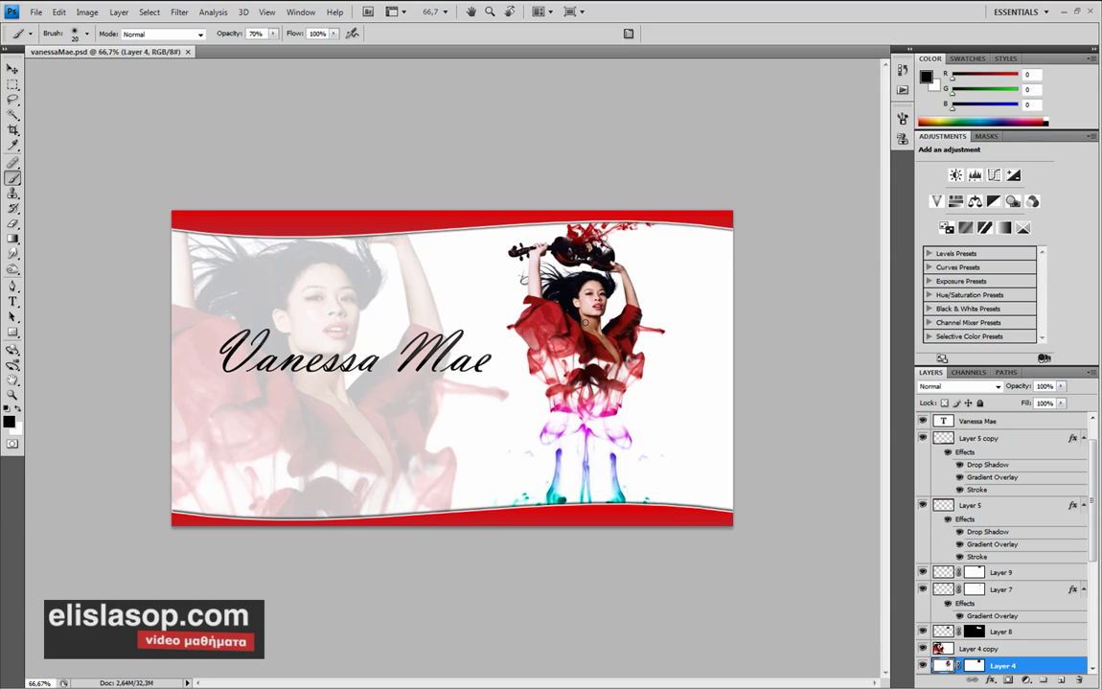
Inspect the finished banner up close at actual size, then close it
key("ctrl+plus")
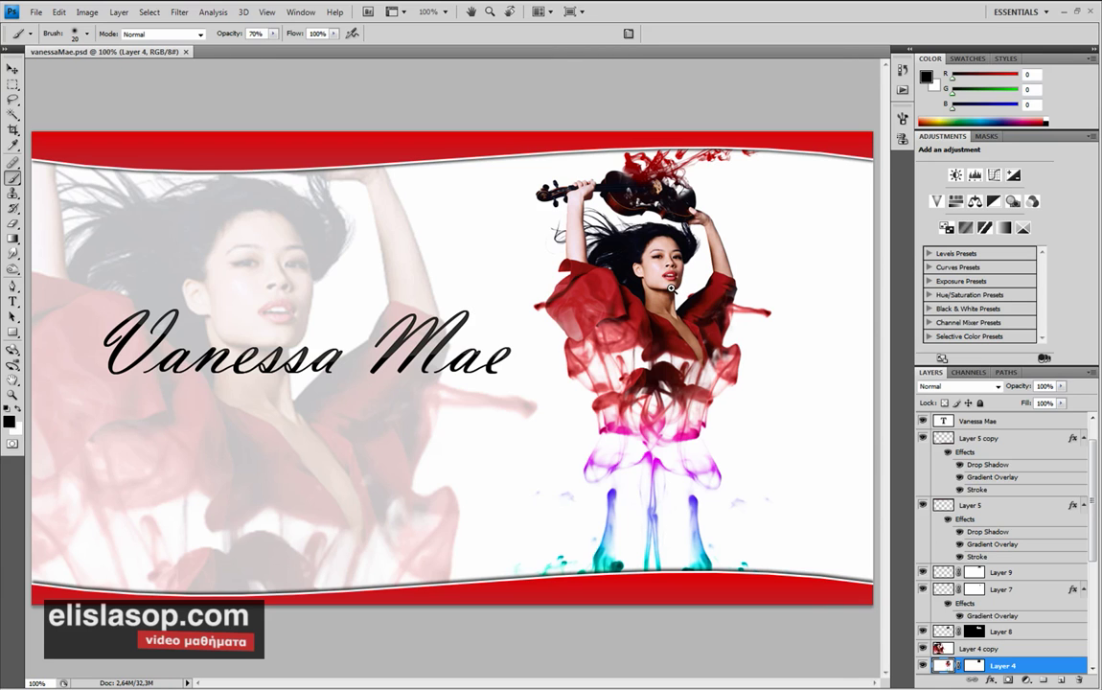
scroll(671, 297, "up", 1)
left_click_drag(657, 313, 622, 363)
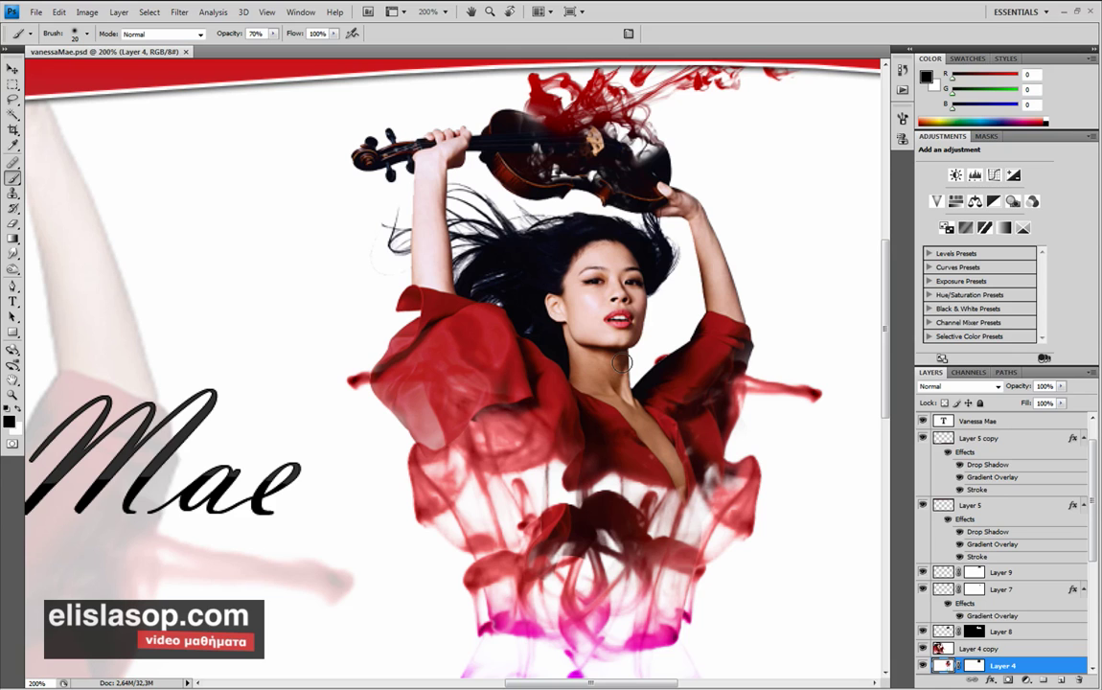
mouse_move(622, 362)
left_mouse_down()
mouse_move(578, 297)
mouse_move(584, 318)
left_mouse_up()
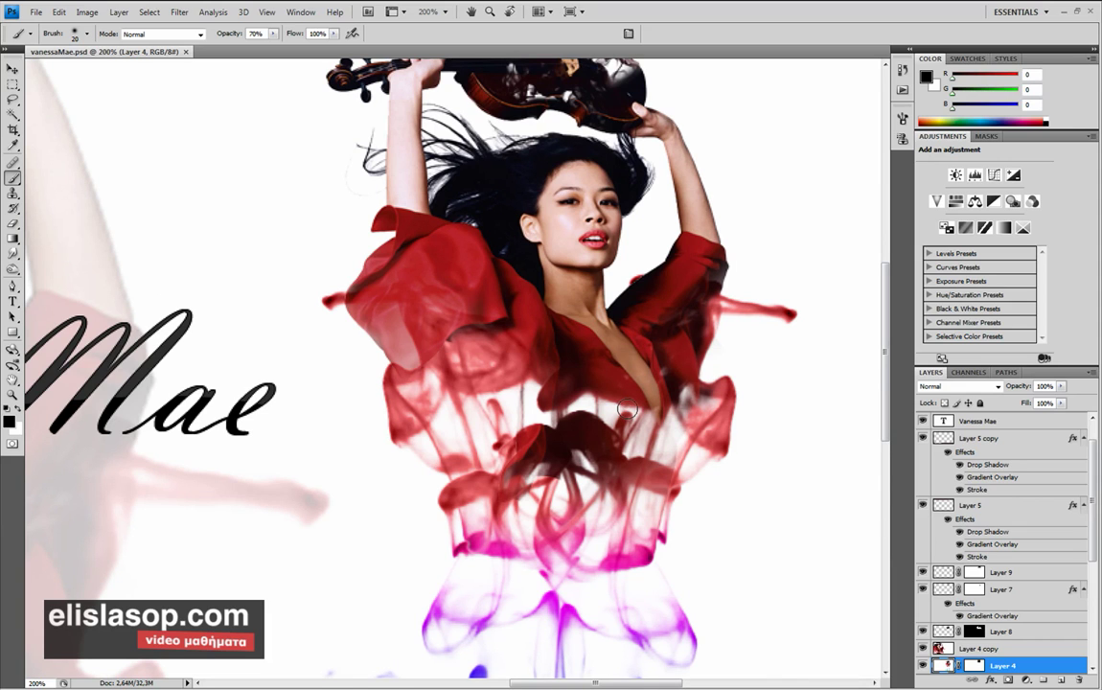
key("ctrl+minus")
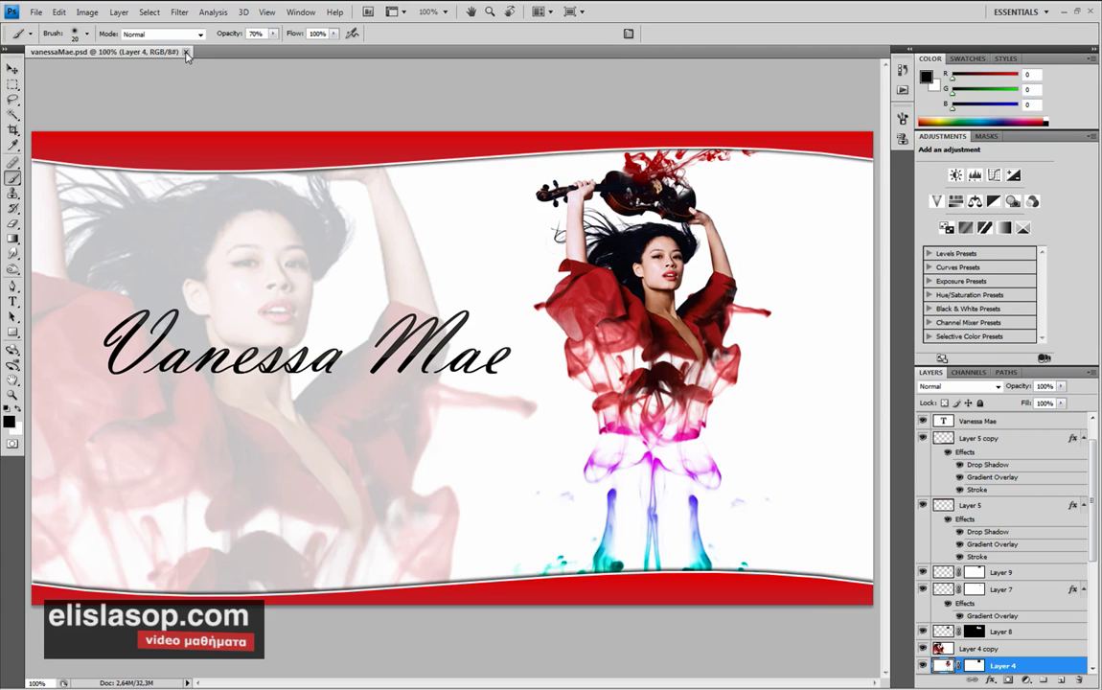
left_click(187, 53)
Create a new document named VanessaMae, 1680×1050 px, 72 ppi, white background
left_click(35, 12)
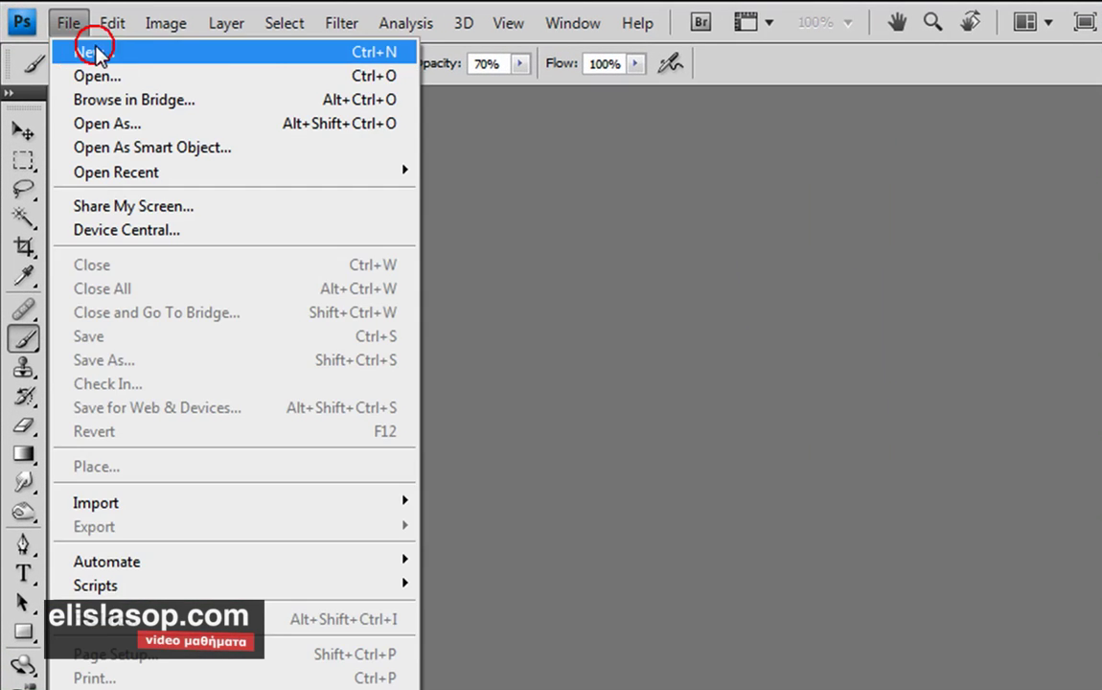
left_click(95, 53)
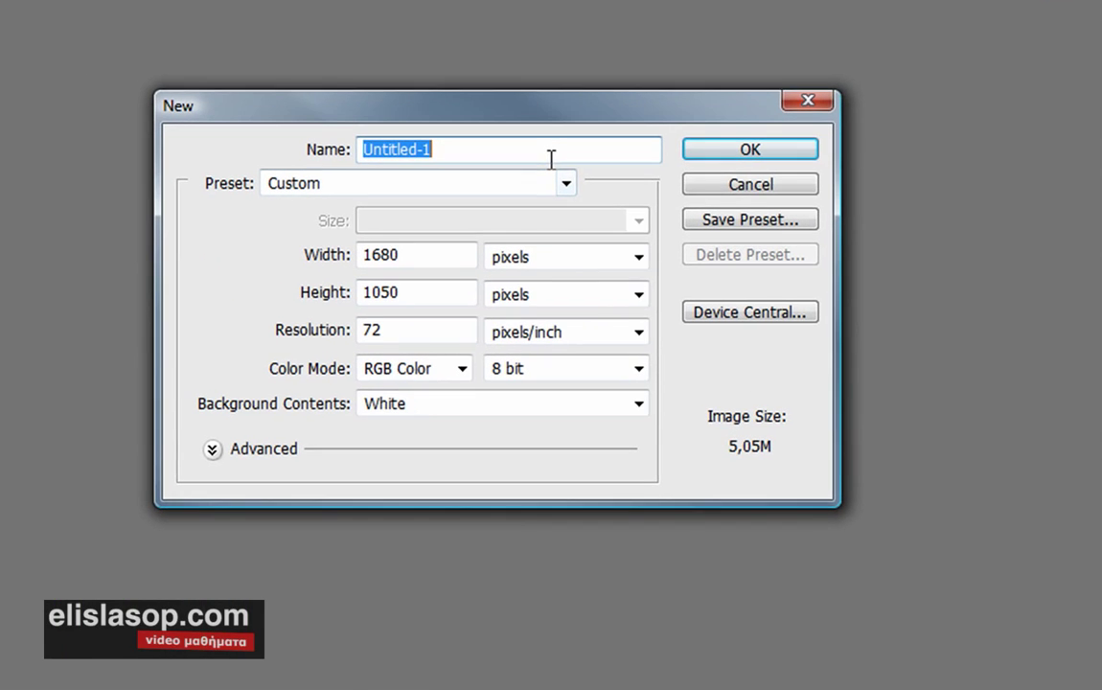
key("alt+shift")
type("ωο")
key("BackSpace")
key("BackSpace")
type("α")
key("BackSpace")
key("alt+shift")
type("VanessaMae")
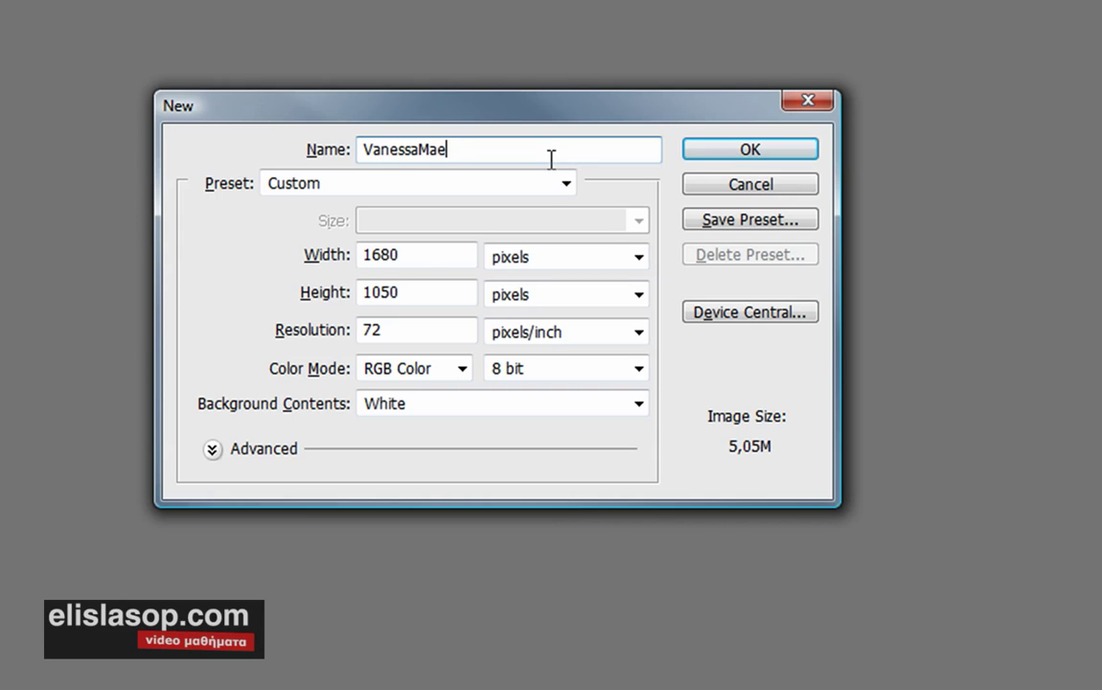
left_click(765, 152)
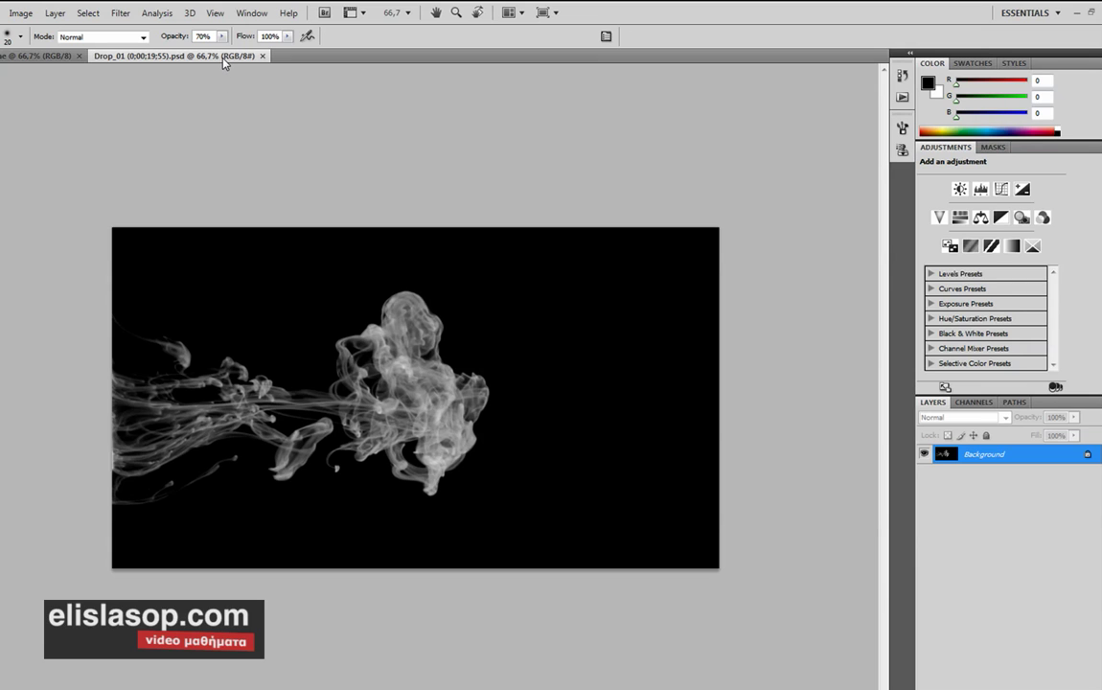
Float the Drop_01 smoke window over the VanessaMae canvas and invert its colours
left_click_drag(222, 57, 247, 91)
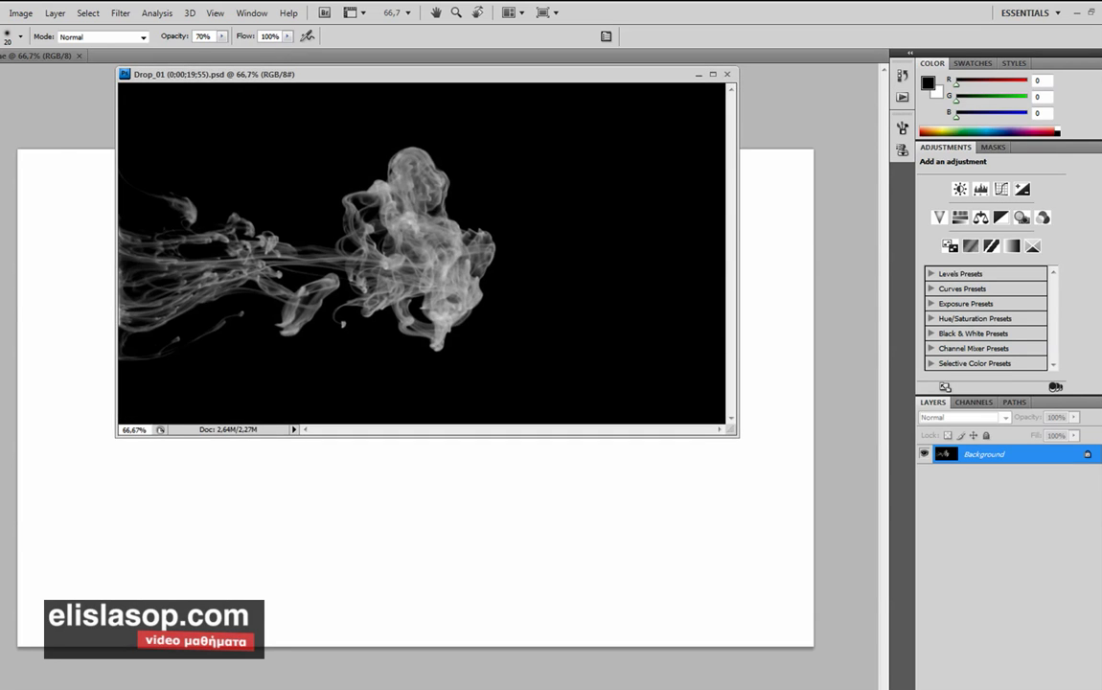
key("v")
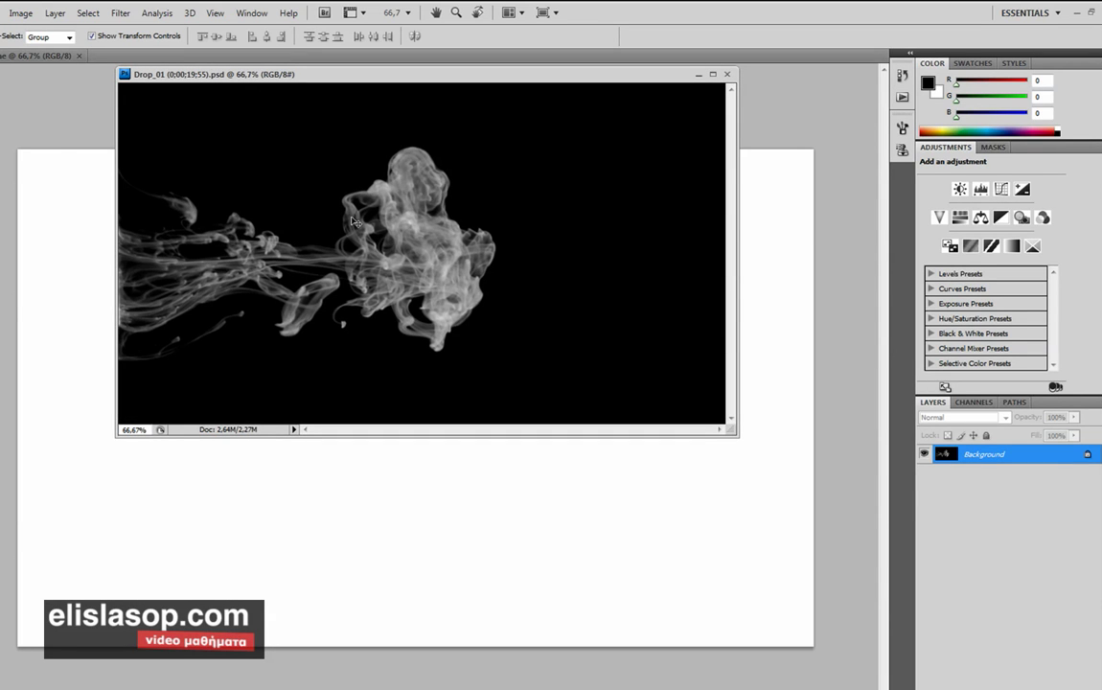
left_click_drag(192, 74, 173, 101)
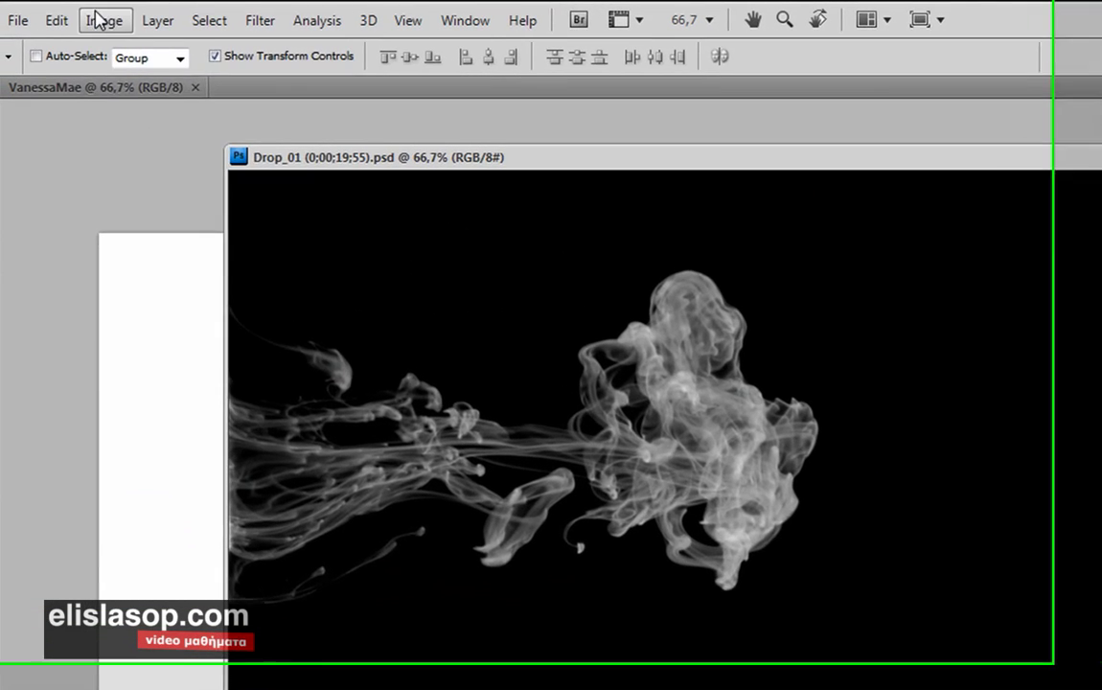
left_click(96, 19)
mouse_move(151, 81)
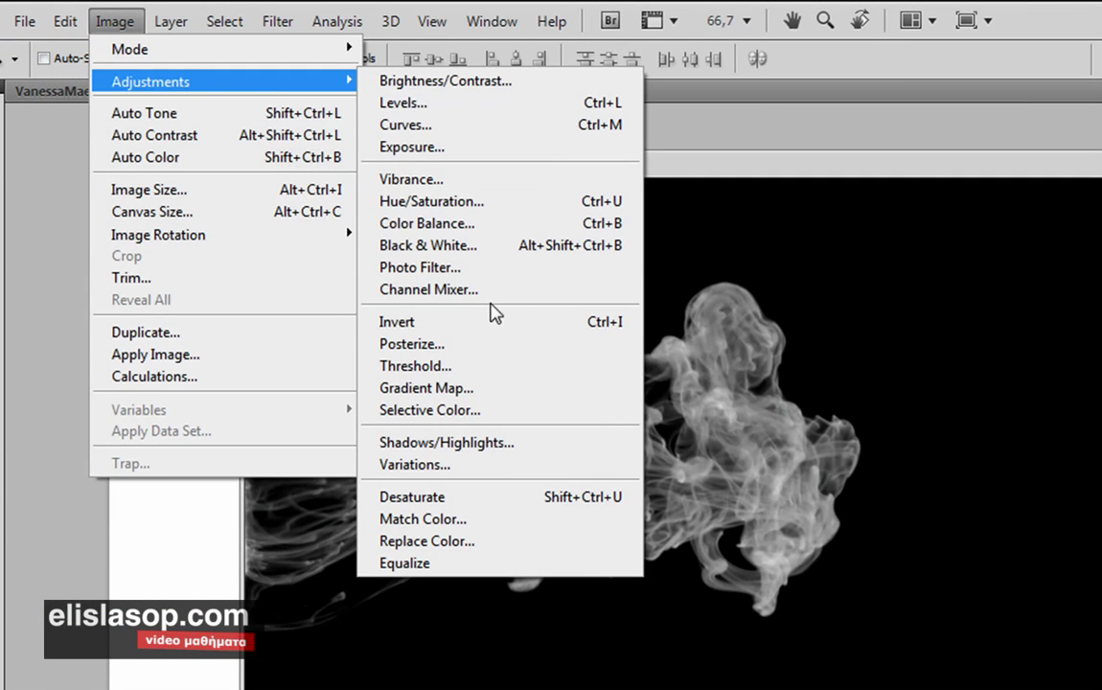
left_click(475, 321)
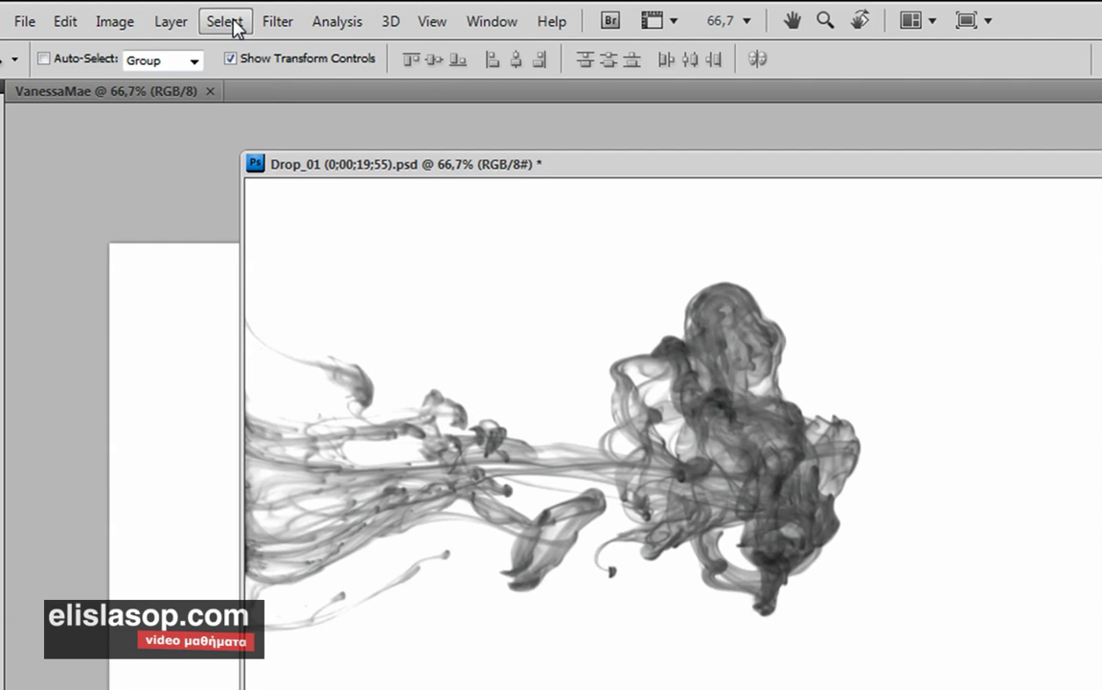
Select Drop_01's white background with Color Range at Fuzziness 170, sampled with the eyedropper
left_click(224, 21)
left_click(320, 227)
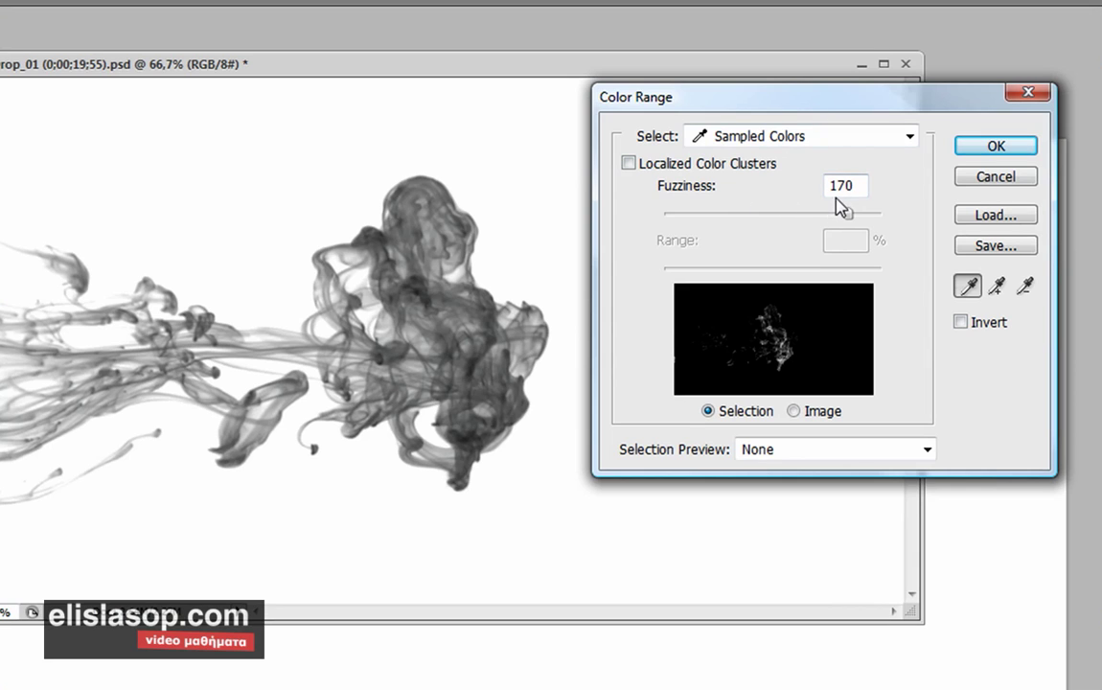
left_click(846, 186)
left_click(977, 144)
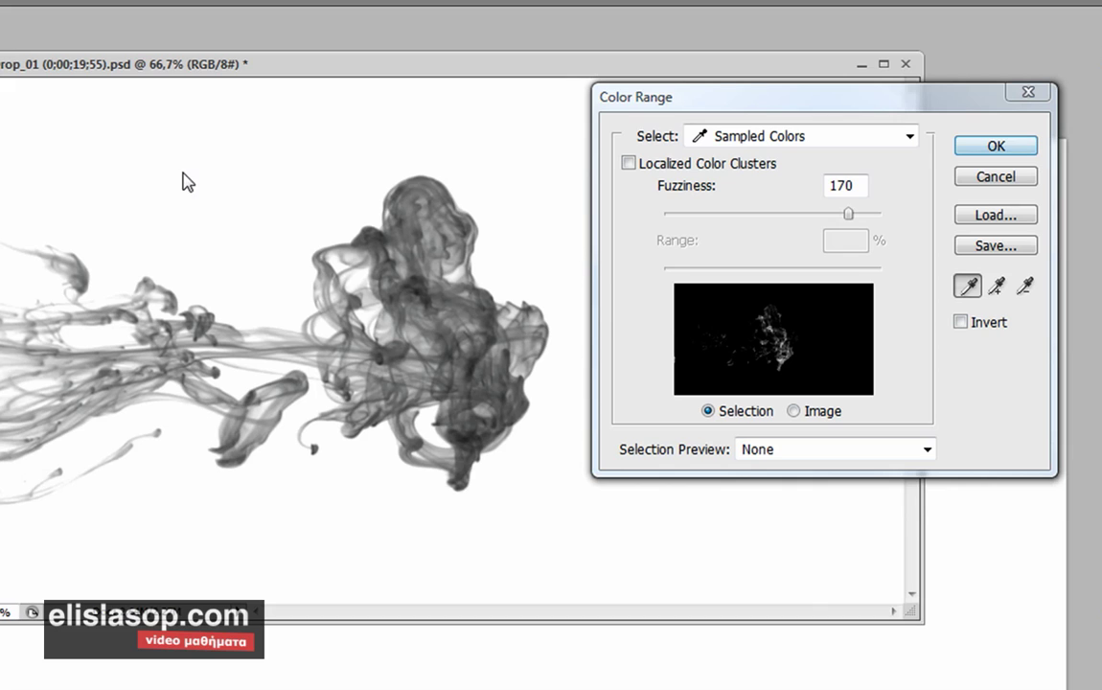
left_click(259, 186)
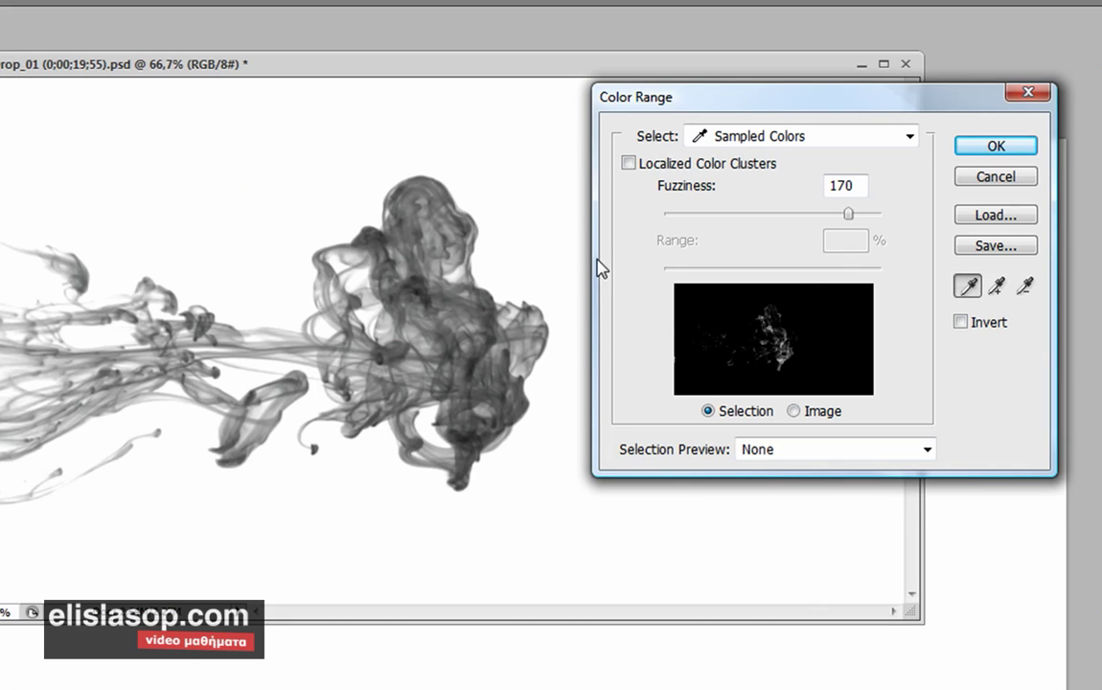
left_click(335, 180)
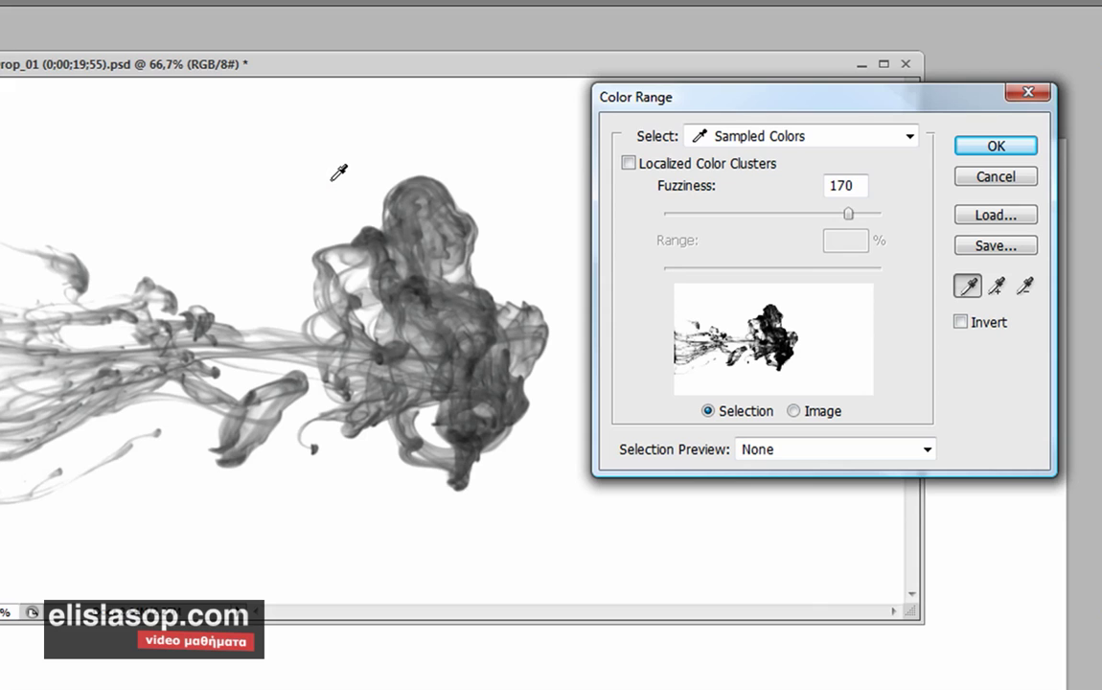
left_click(334, 180)
key("ctrl+plus")
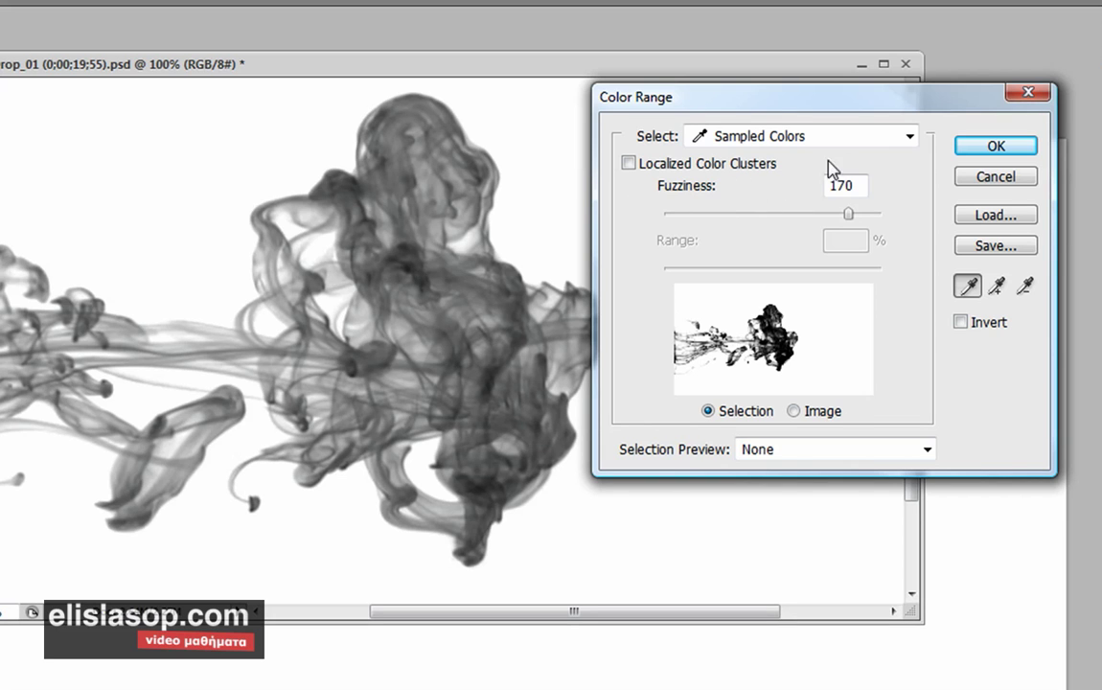
left_click(994, 148)
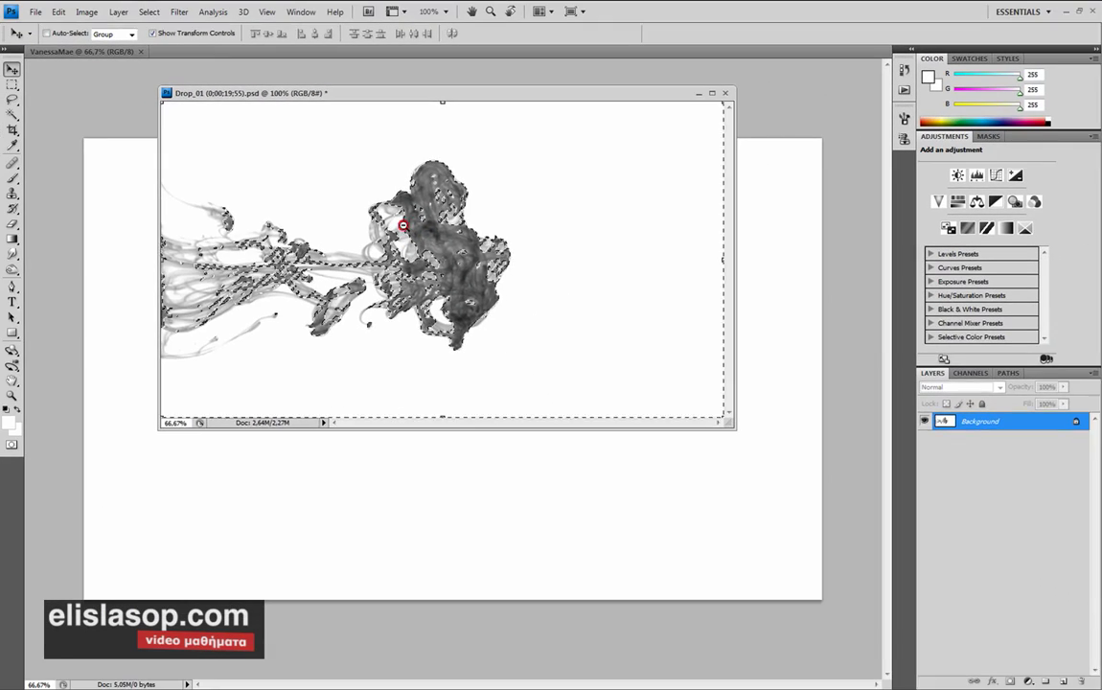
key("ctrl+minus")
key("ctrl+minus")
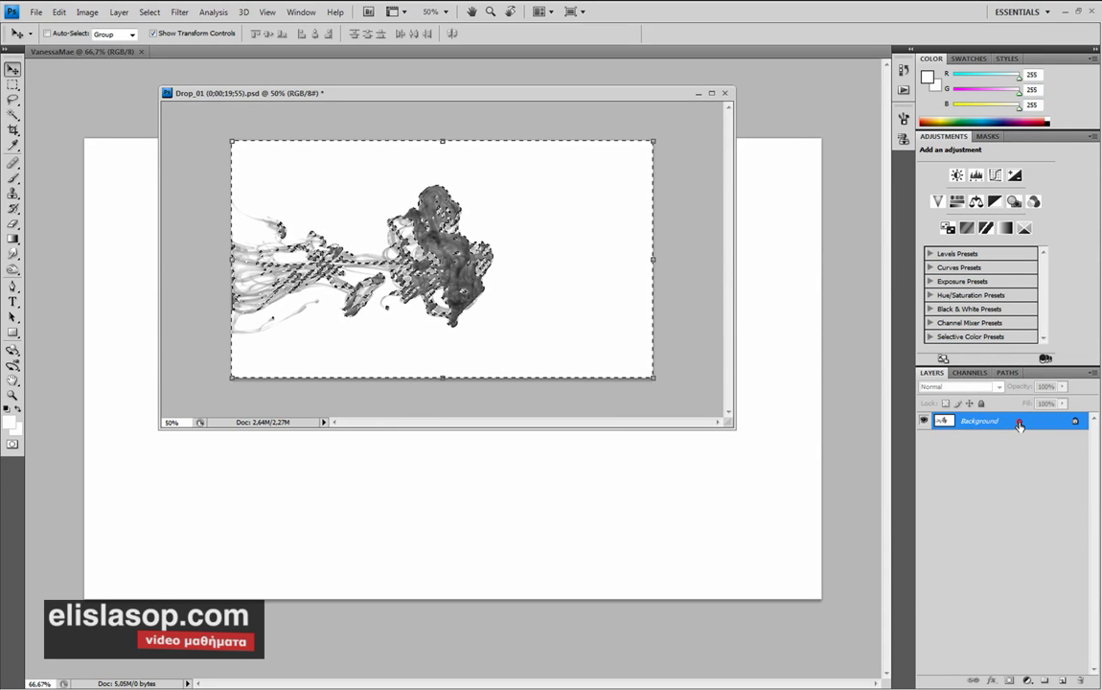
Convert the Background to Layer 0, delete the selected white, and deselect
double_click(1019, 426)
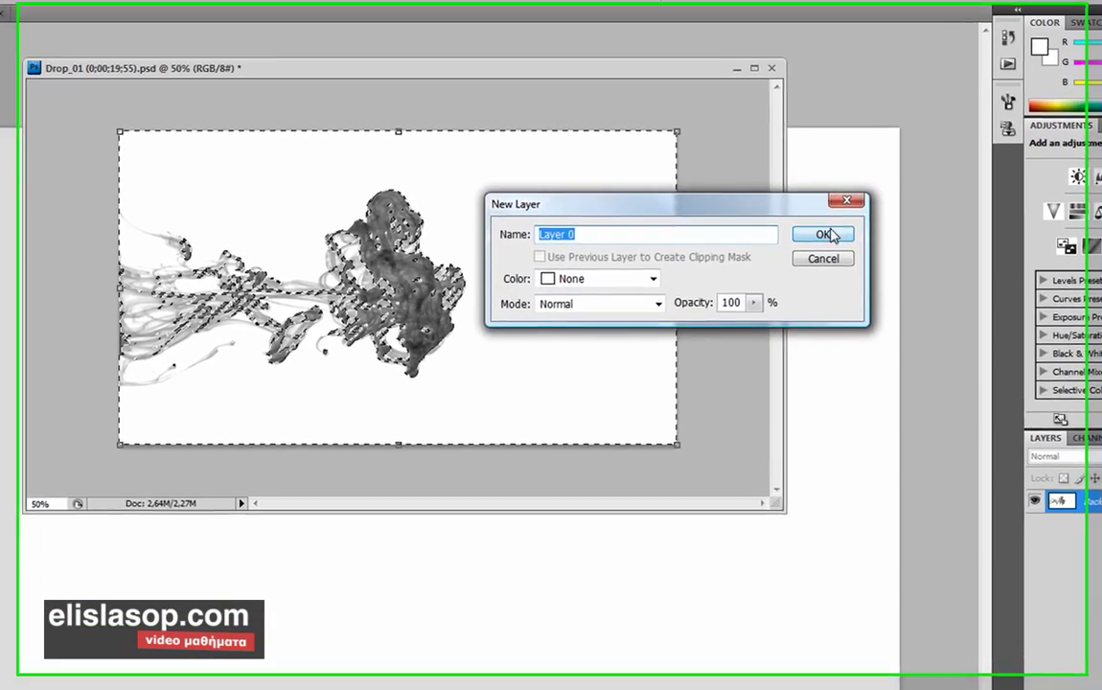
left_click(830, 235)
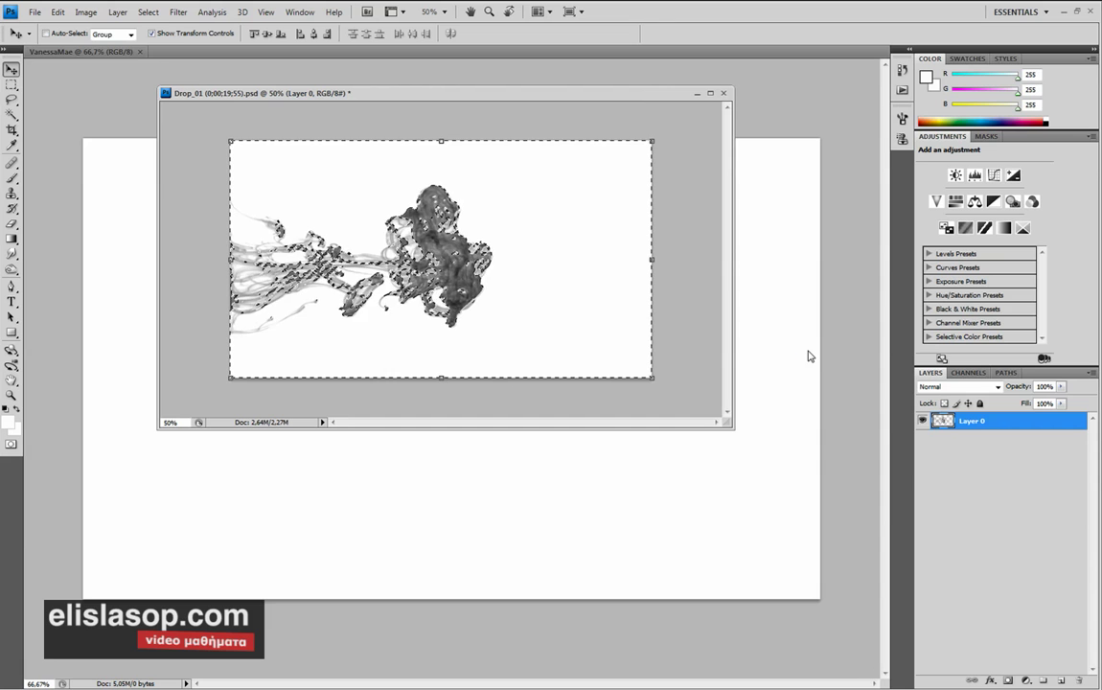
key("Delete")
key("ctrl+d")
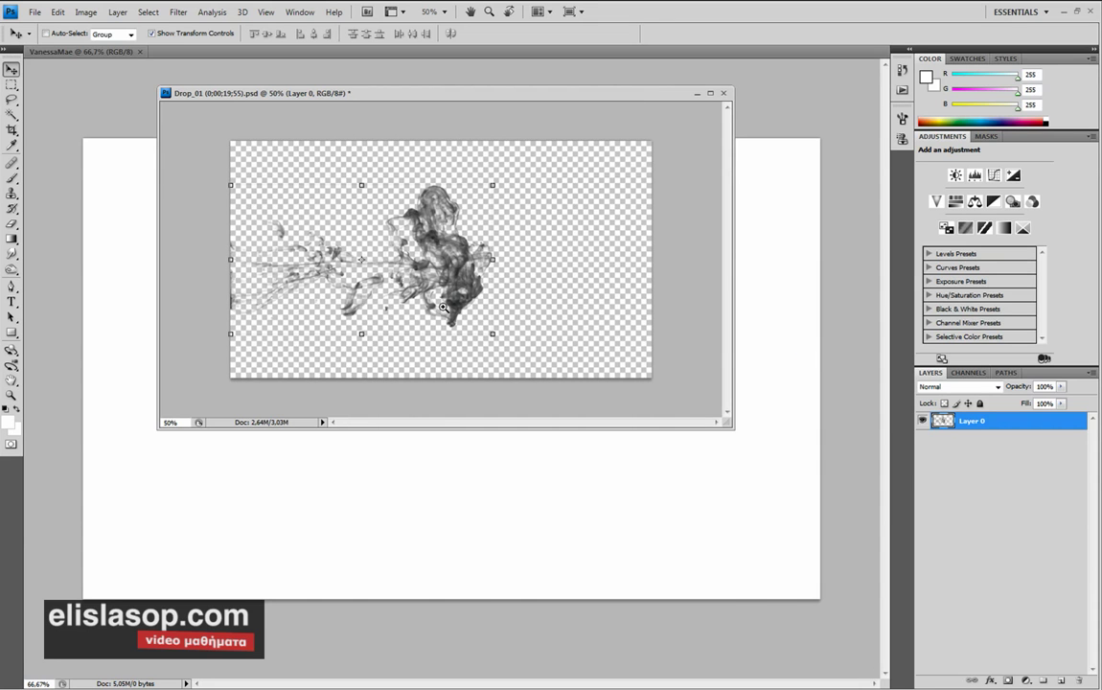
Drag the smoke into VanessaMae as Layer 1 and close Drop_01 without saving
left_click(442, 307)
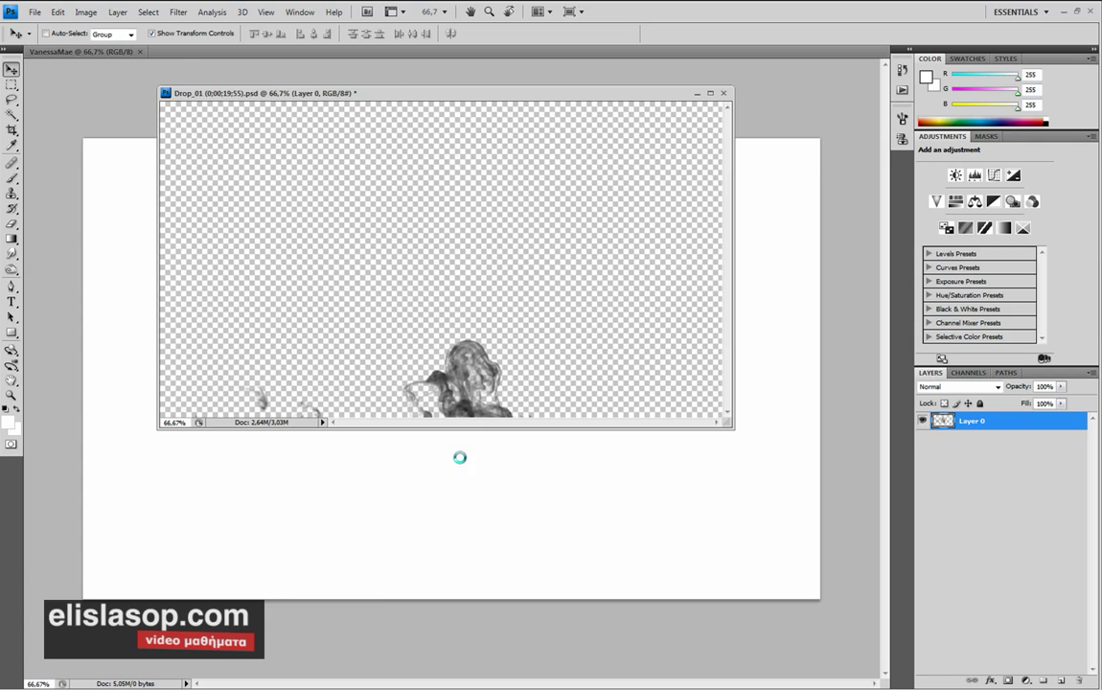
left_click_drag(415, 215, 458, 450)
left_click(724, 93)
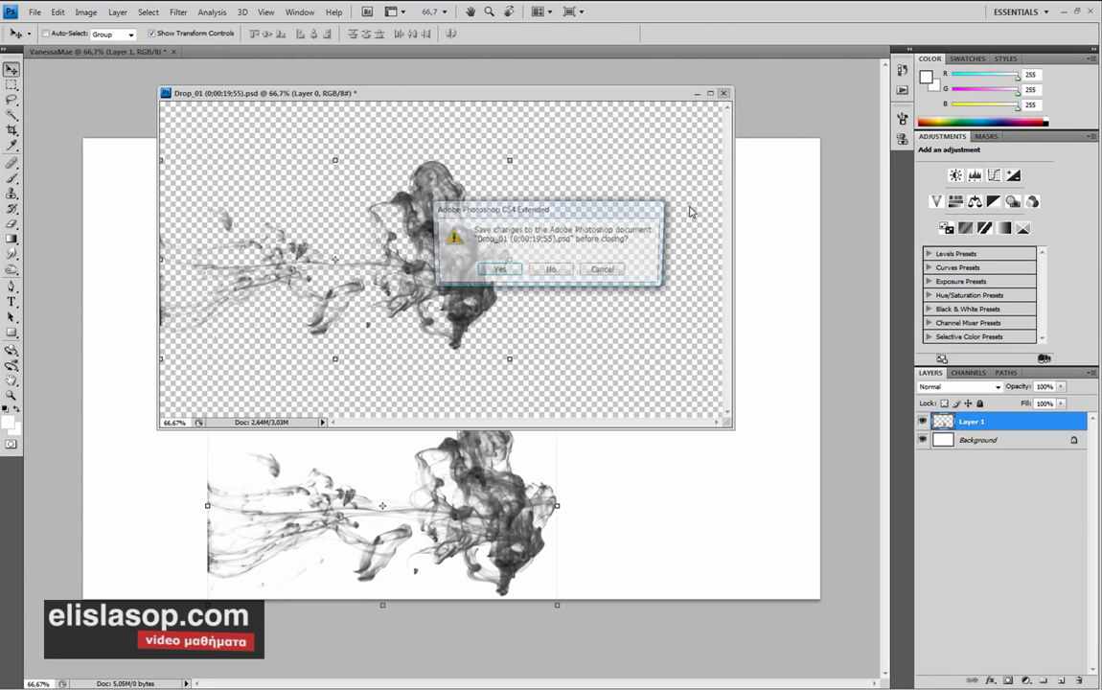
left_click(551, 270)
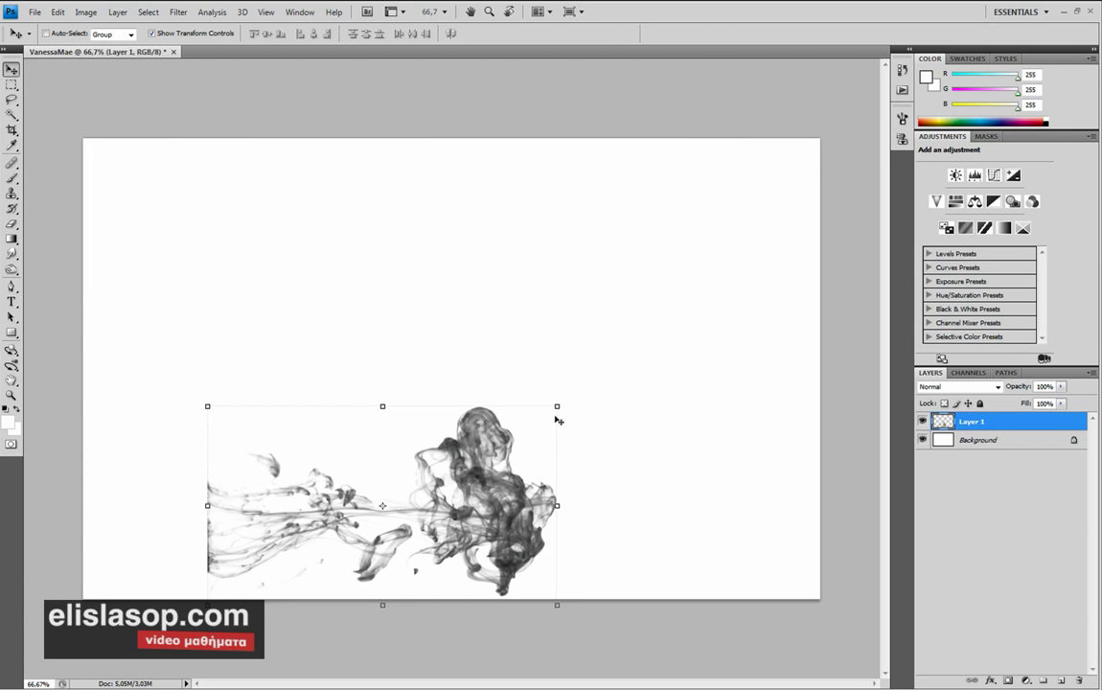
Rotate the smoke 90°, place it at the canvas bottom centre, and flip it horizontally
mouse_move(569, 392)
left_mouse_down()
mouse_move(223, 331)
mouse_move(274, 329)
mouse_move(245, 293)
left_mouse_up()
mouse_move(384, 414)
left_mouse_down()
mouse_move(442, 333)
mouse_move(464, 412)
mouse_move(492, 409)
left_mouse_up()
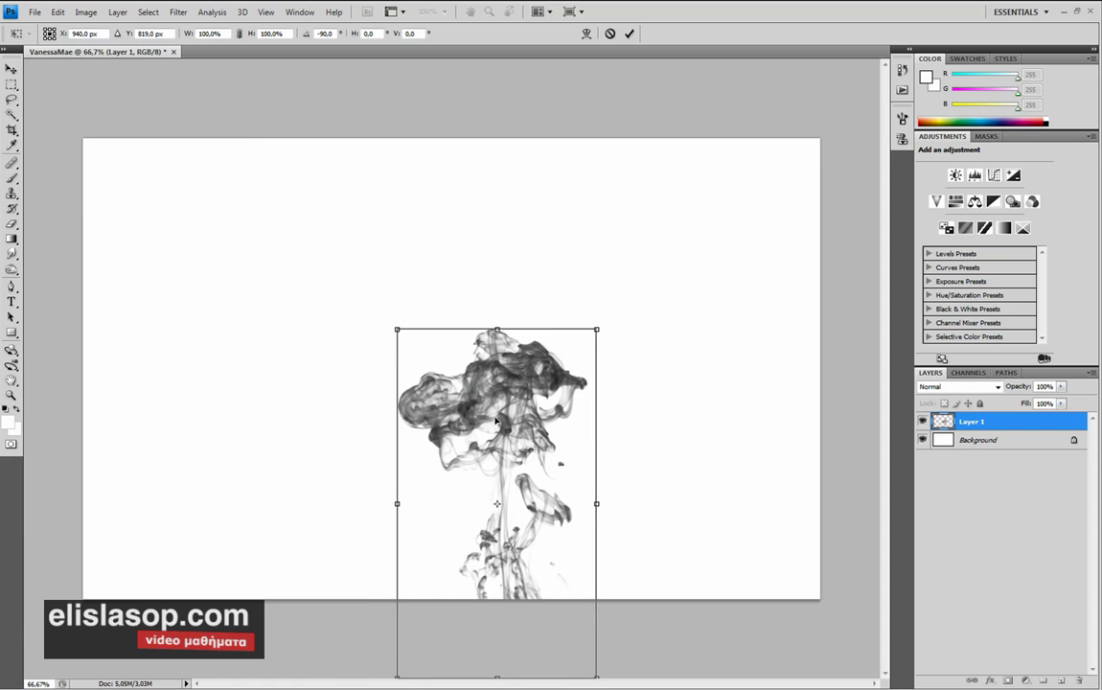
left_click_drag(495, 416, 495, 420)
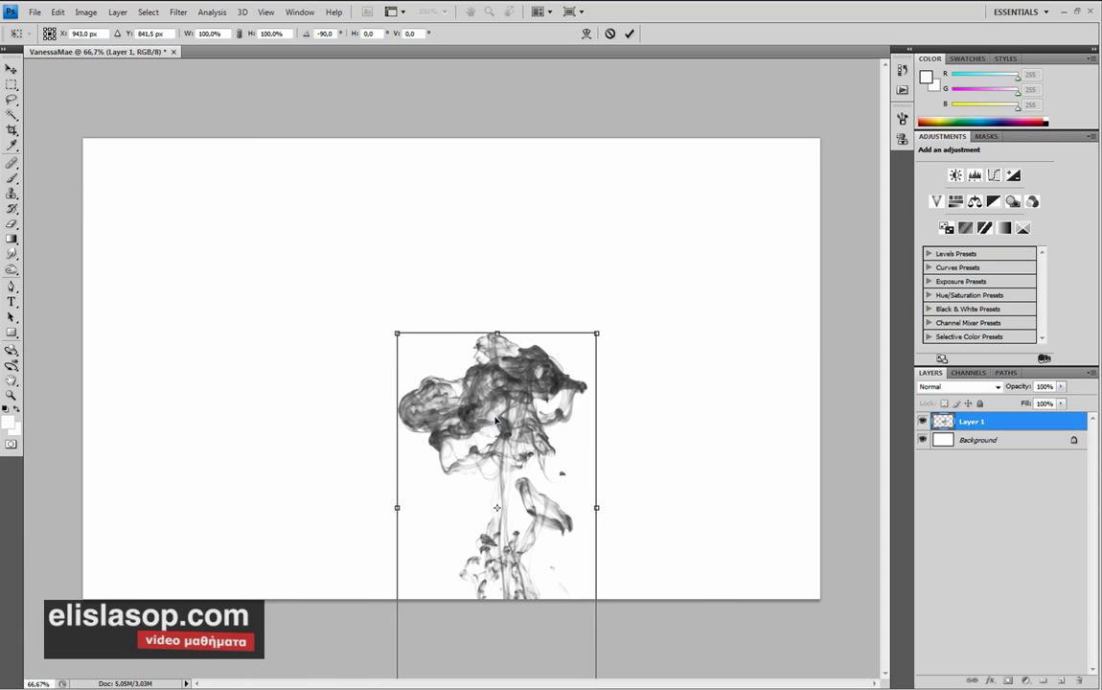
right_click(553, 497)
left_click(601, 473)
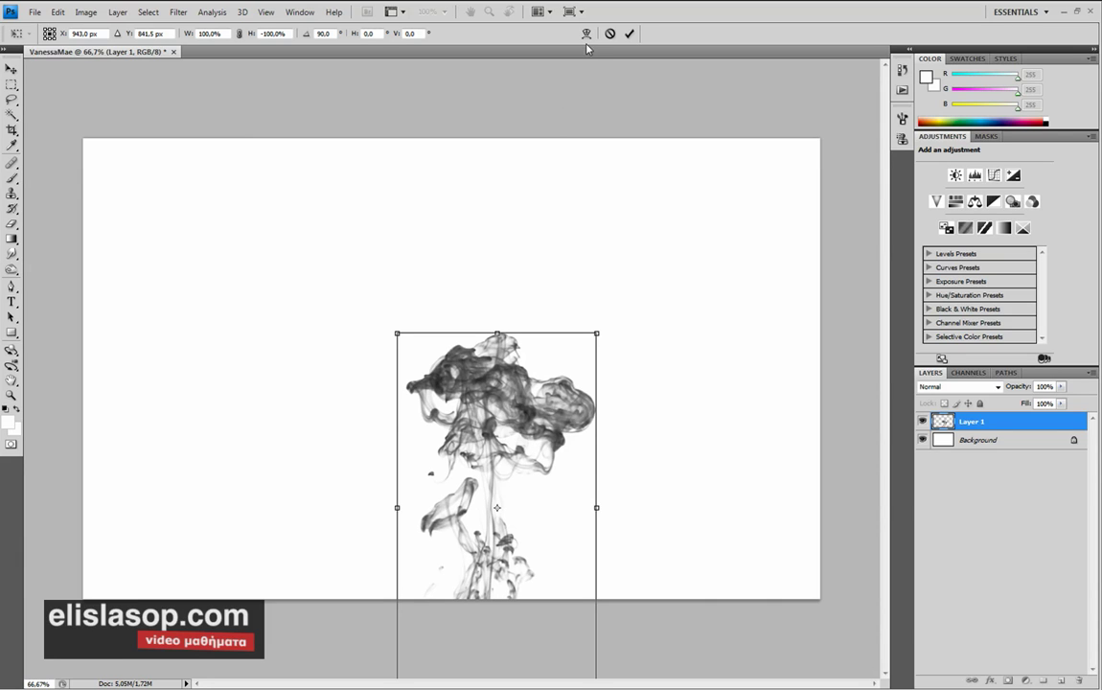
left_click(630, 34)
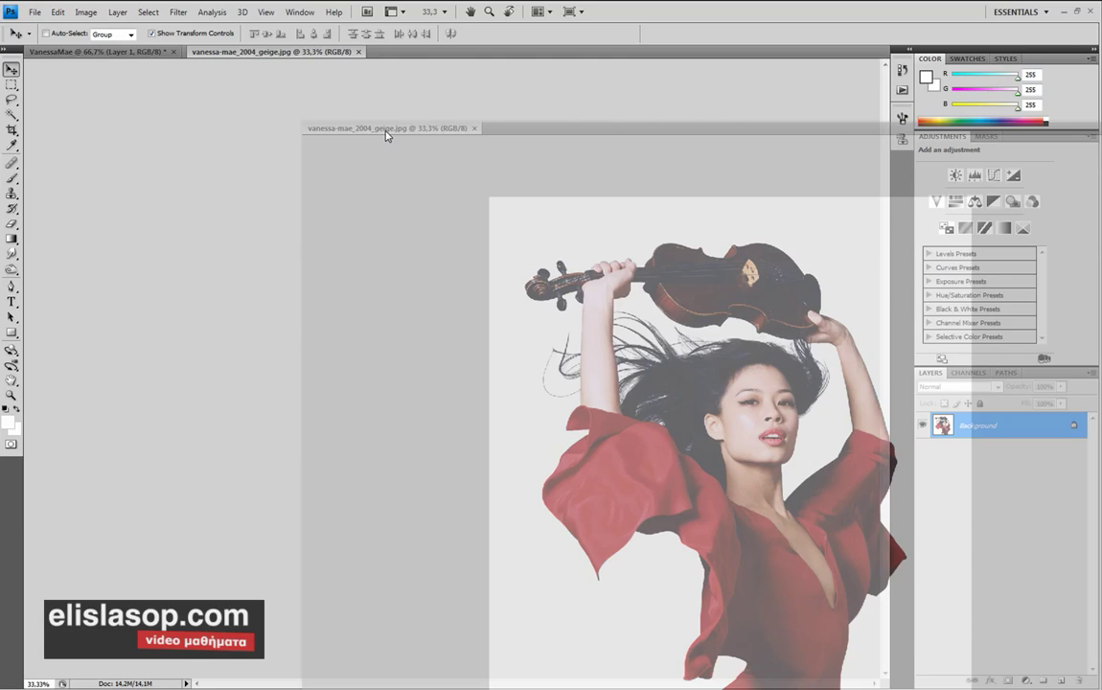
Bring the violinist photo into VanessaMae as Layer 2 and close its separate window
left_click_drag(266, 56, 386, 135)
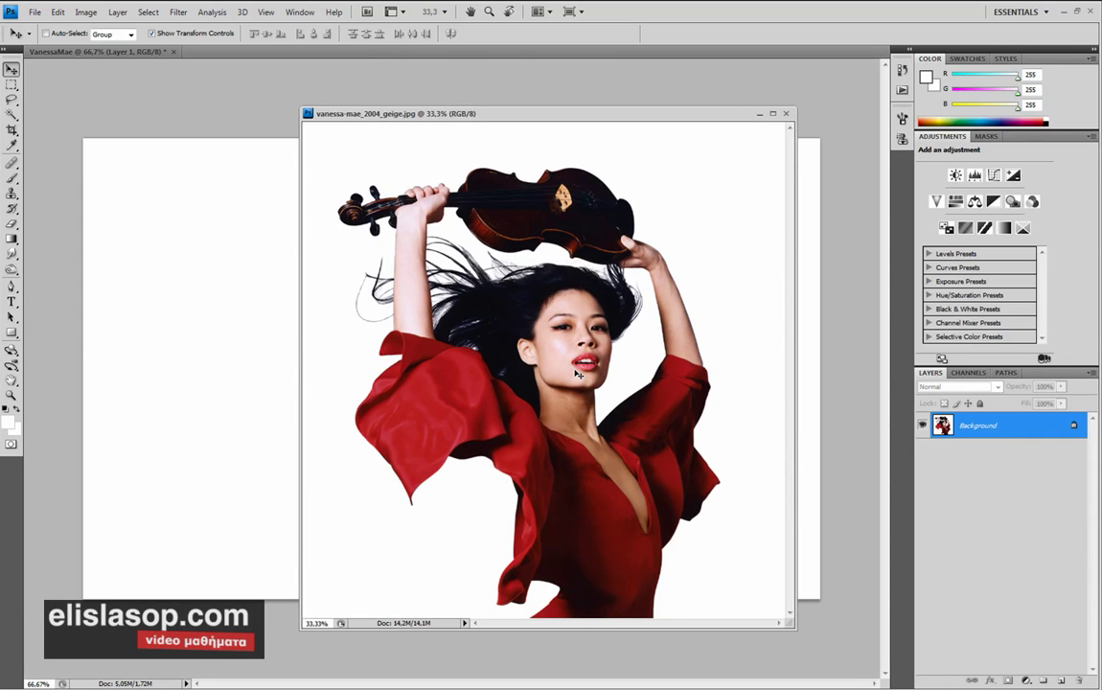
left_click_drag(260, 374, 234, 368)
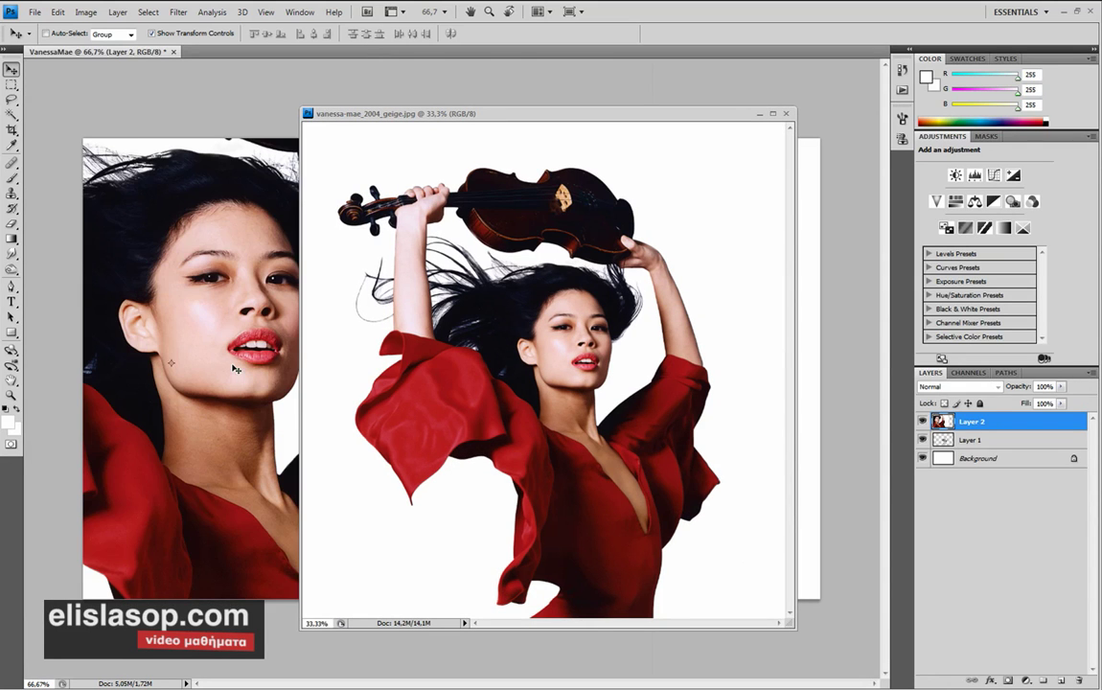
left_click(788, 113)
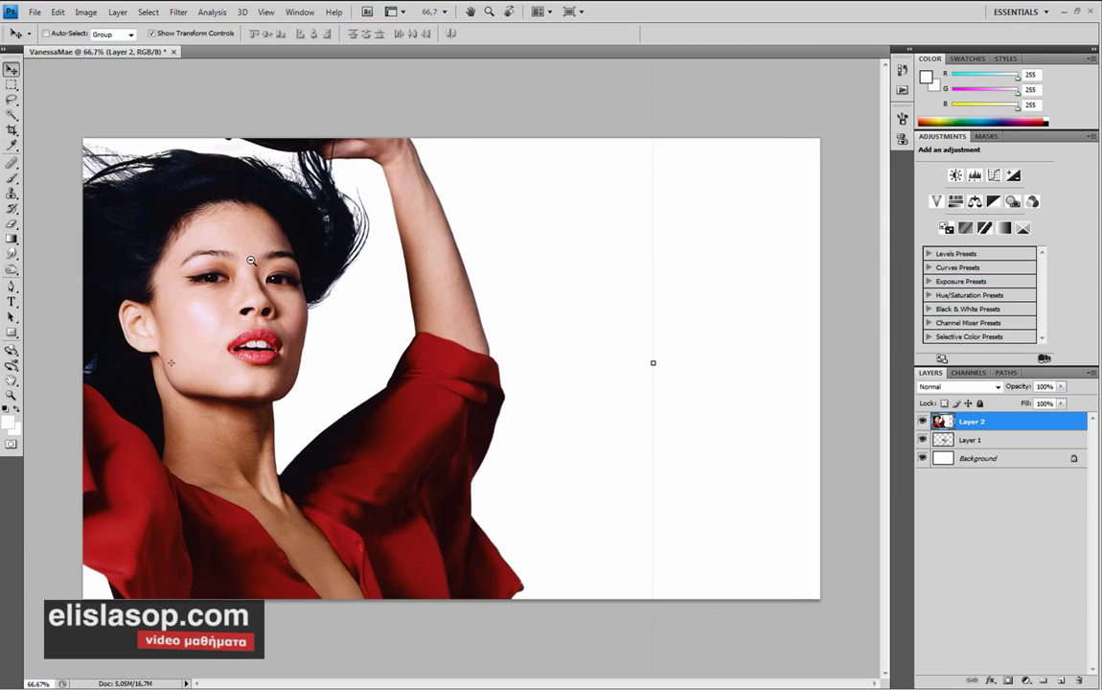
left_click(252, 261, "ctrl+alt")
Scale the violinist to 28.6%, move her above the smoke, and hide the lower layers
left_click(165, 179)
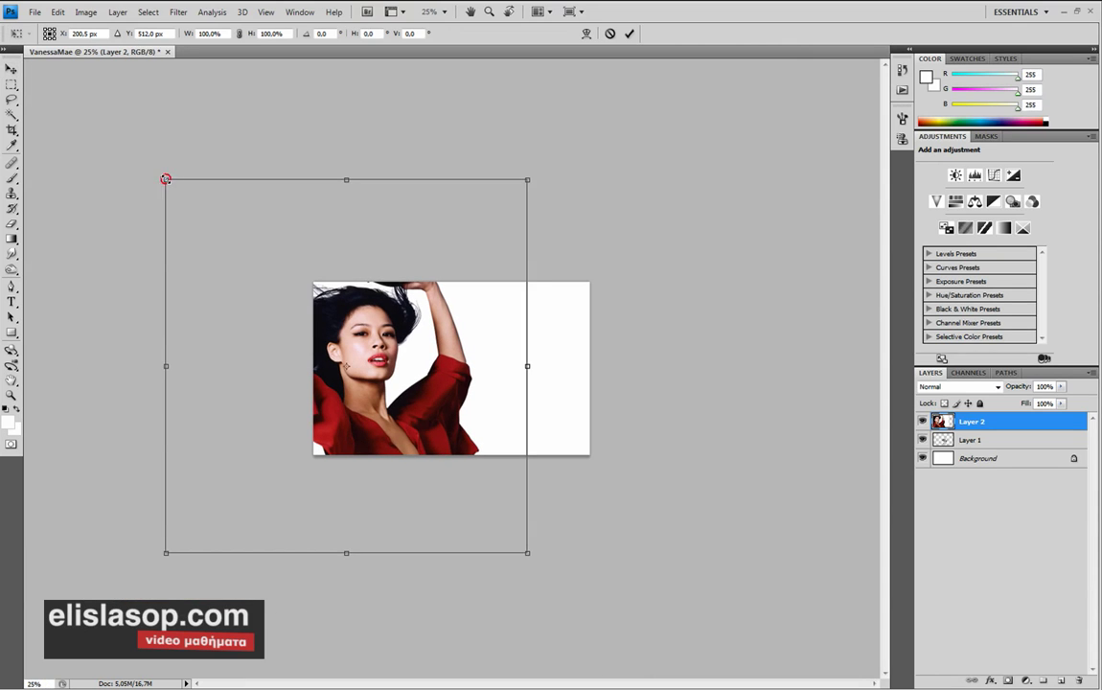
left_click_drag(195, 203, 299, 306)
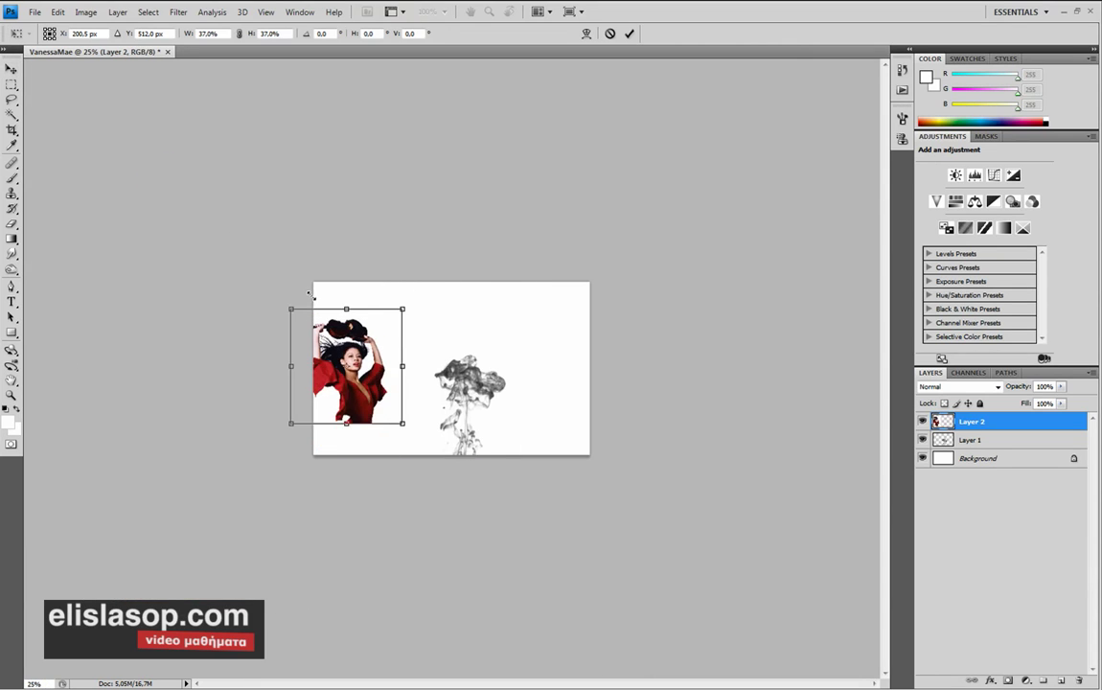
mouse_move(330, 360)
left_mouse_down()
mouse_move(450, 359)
mouse_move(422, 322)
left_mouse_up()
key("ctrl+plus")
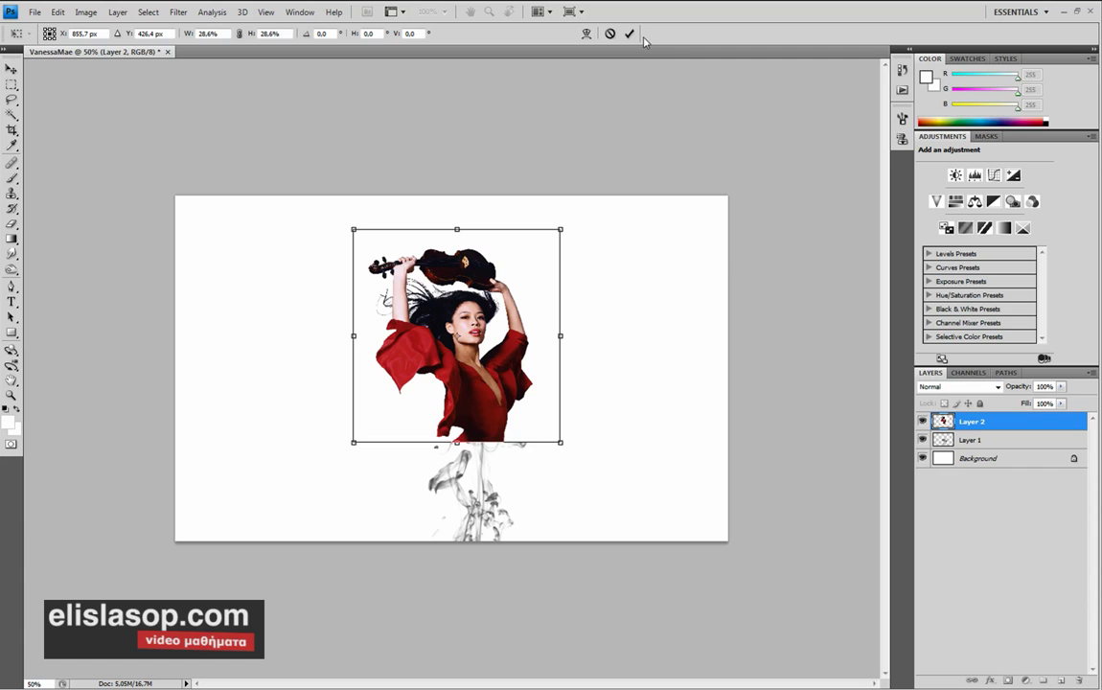
key("Return")
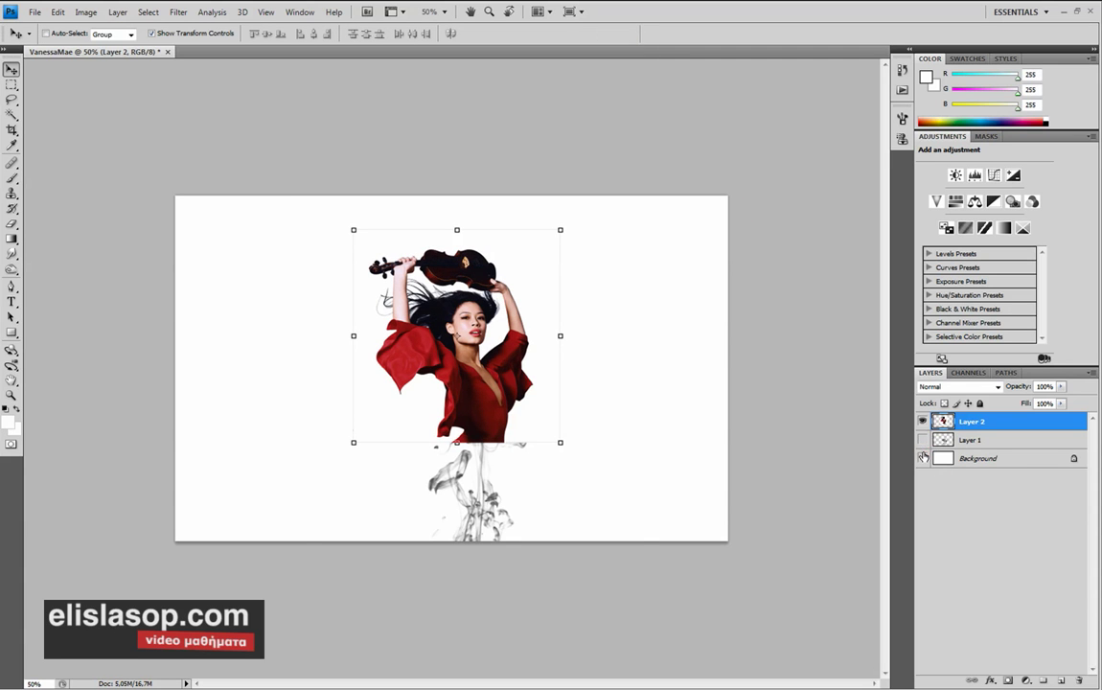
left_click(923, 458)
left_click(376, 332)
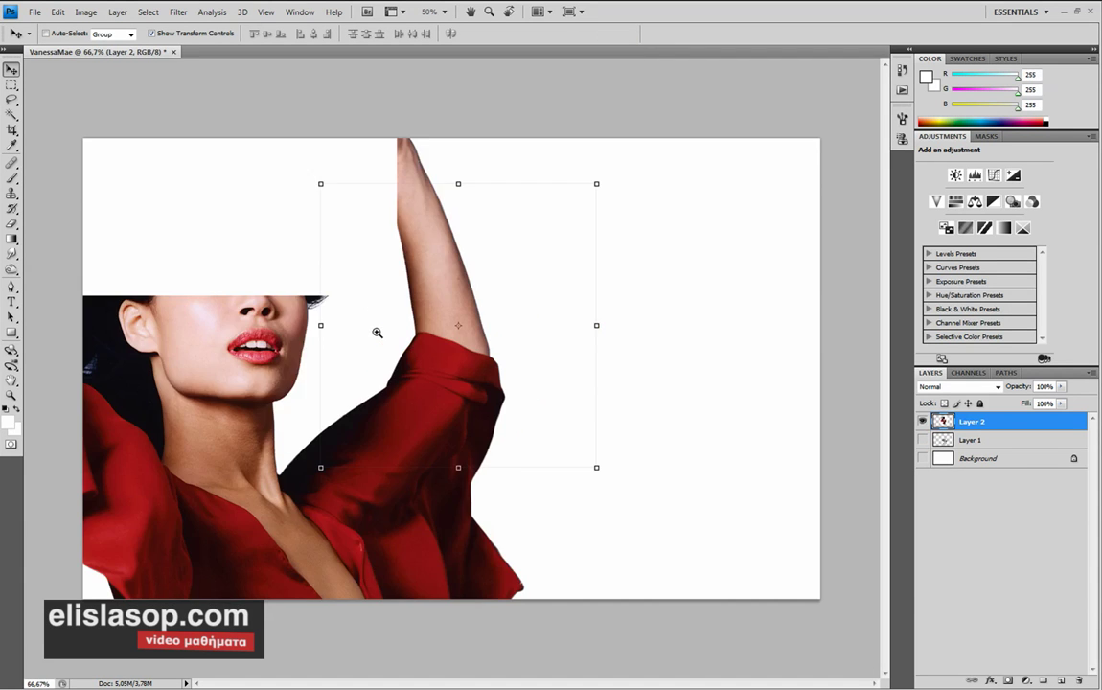
Magic Wand the white backdrop and hair gaps, delete them, then reshow the lower layers
left_click(11, 115)
scroll(368, 214, "up", 1)
left_click(322, 144)
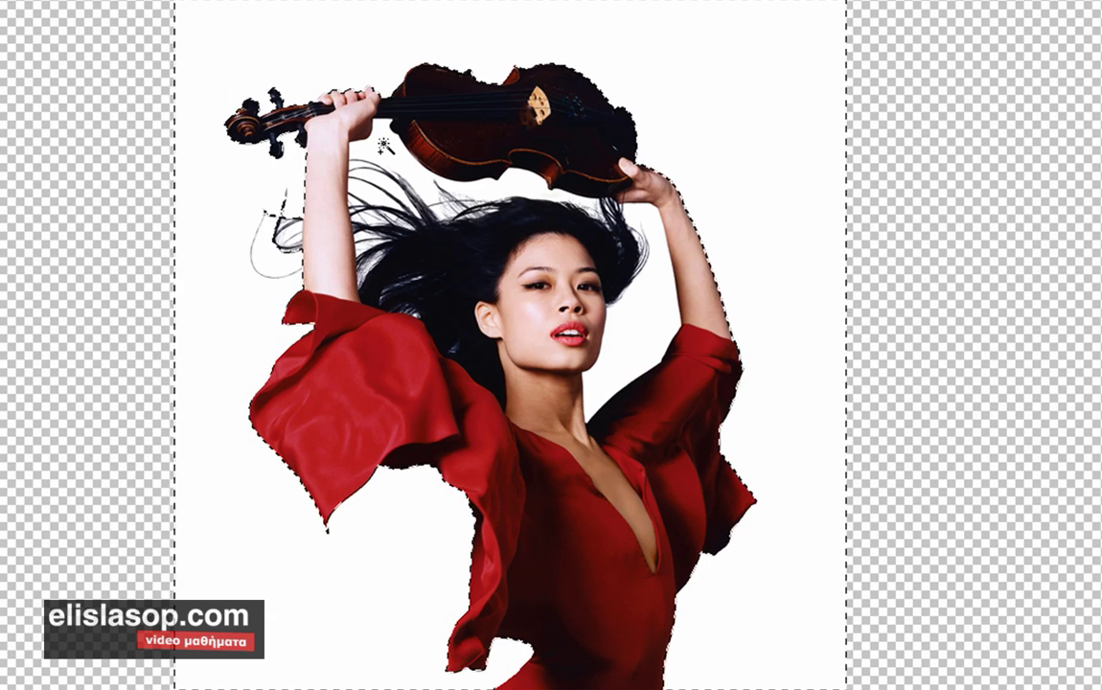
left_click(385, 146, "shift")
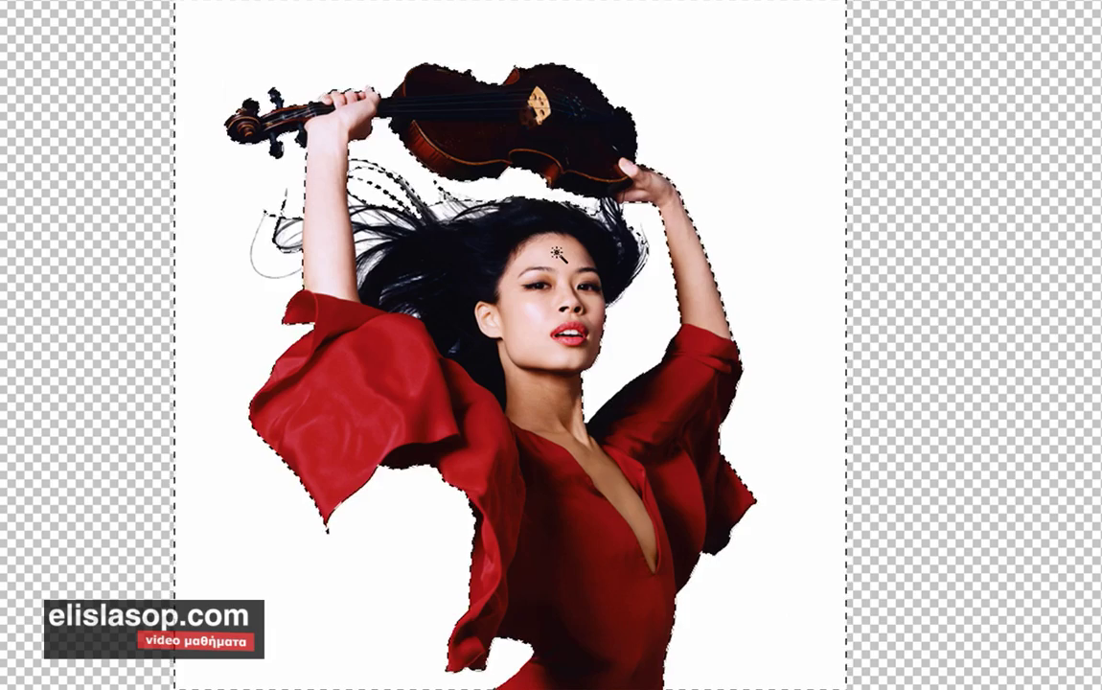
key("Delete")
key("ctrl+d")
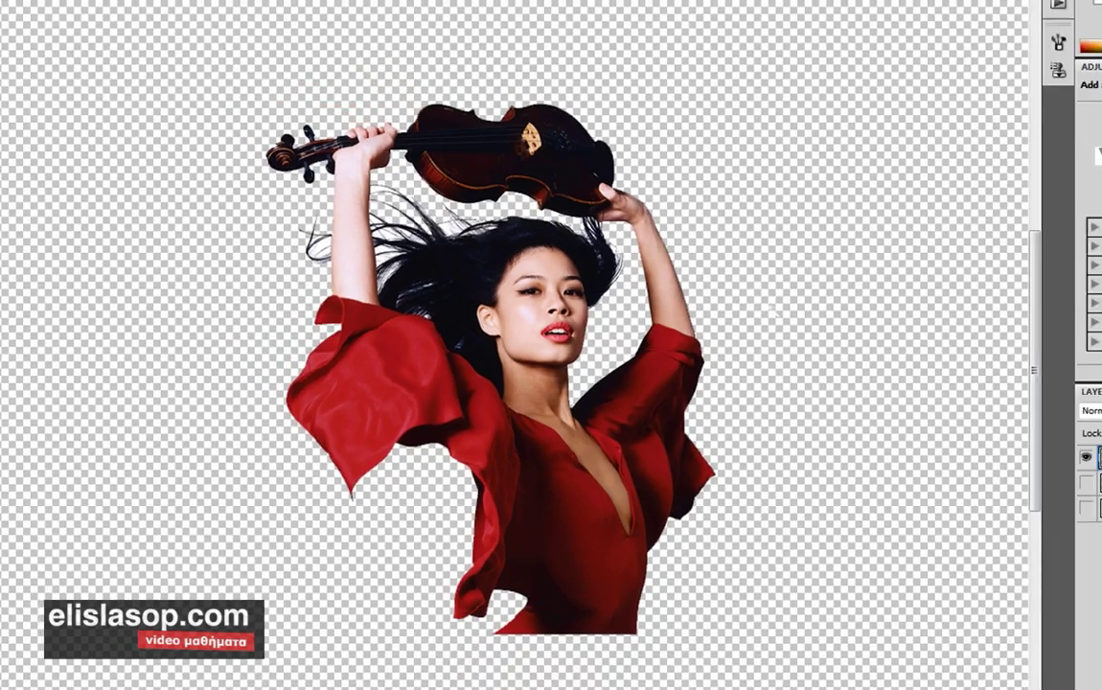
left_click(925, 458)
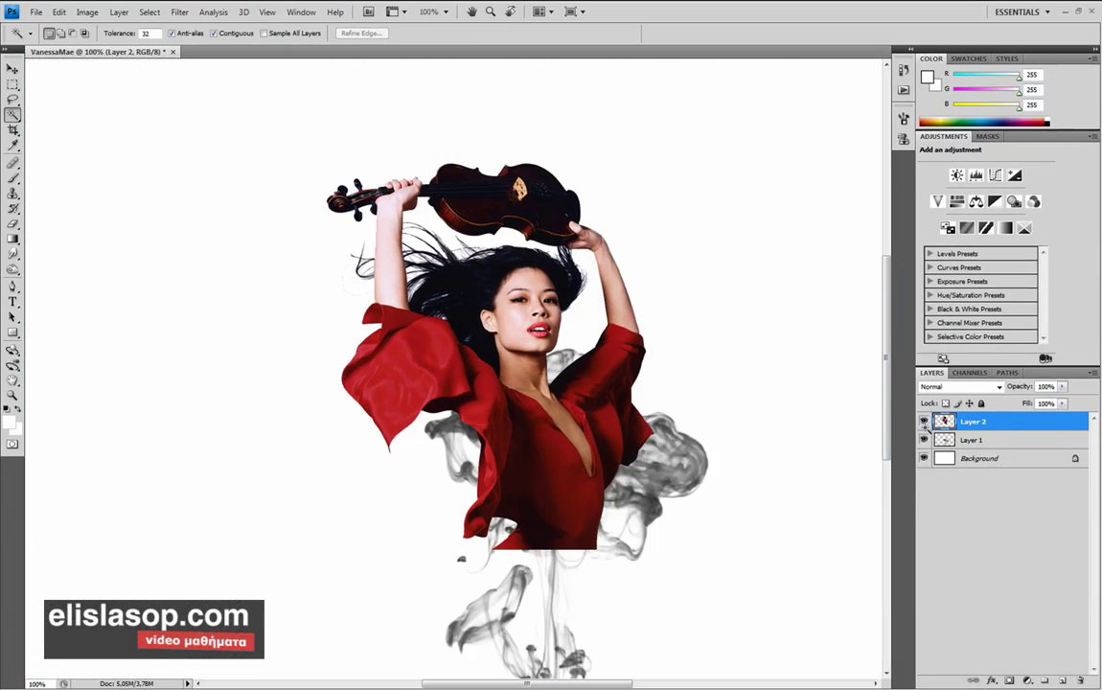
Align the violinist over the smoke using reduced opacity, restore 100% opacity, then hide her layer
left_click(14, 68)
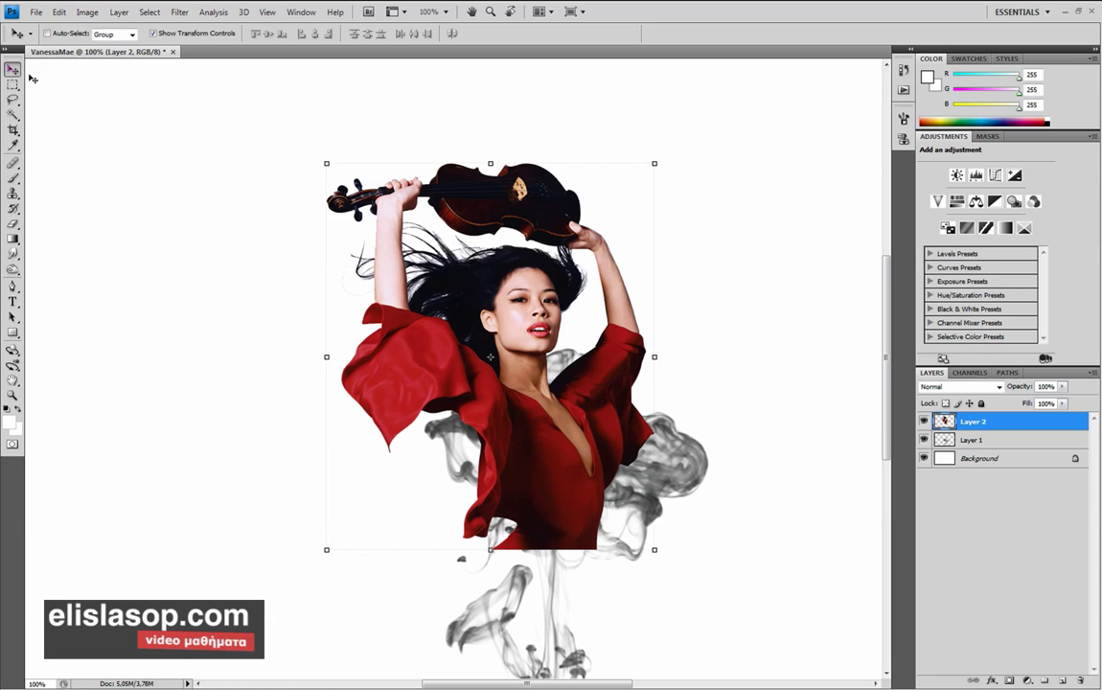
left_click_drag(488, 428, 544, 409)
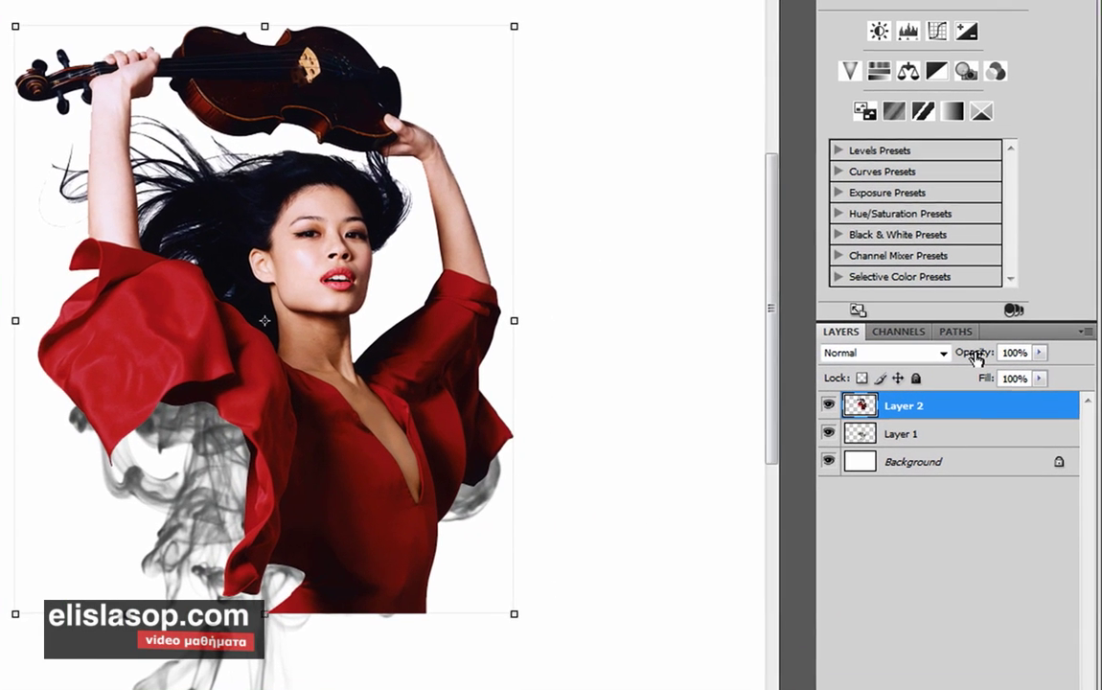
mouse_move(997, 371)
left_mouse_down()
mouse_move(911, 362)
mouse_move(927, 363)
left_mouse_up()
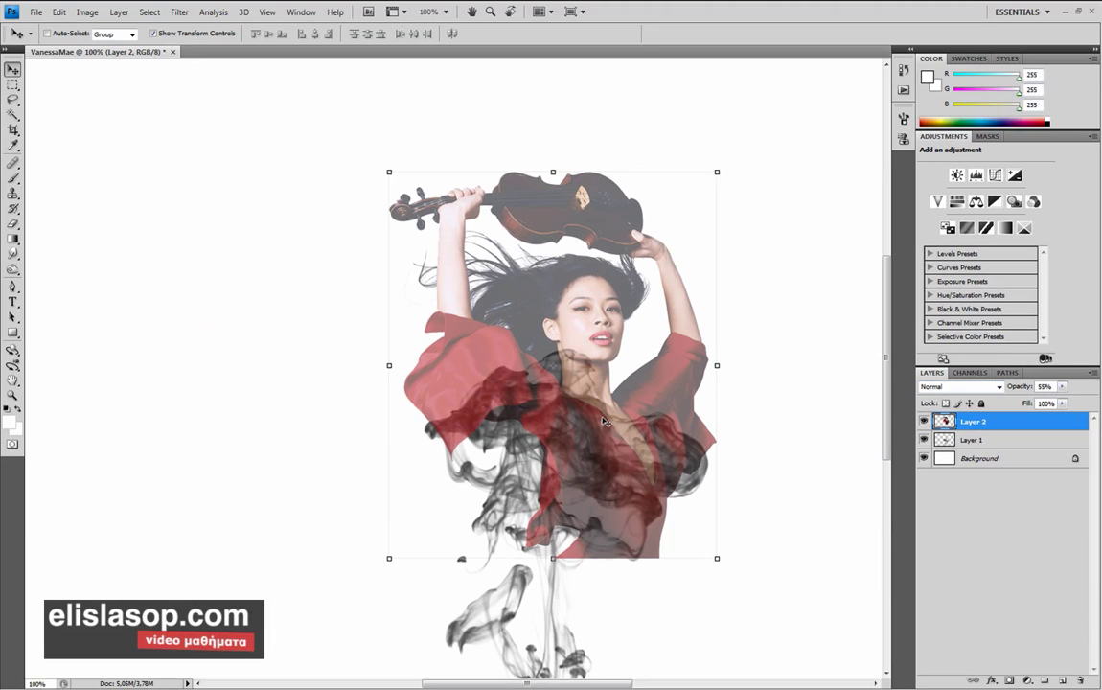
left_click_drag(601, 412, 599, 399)
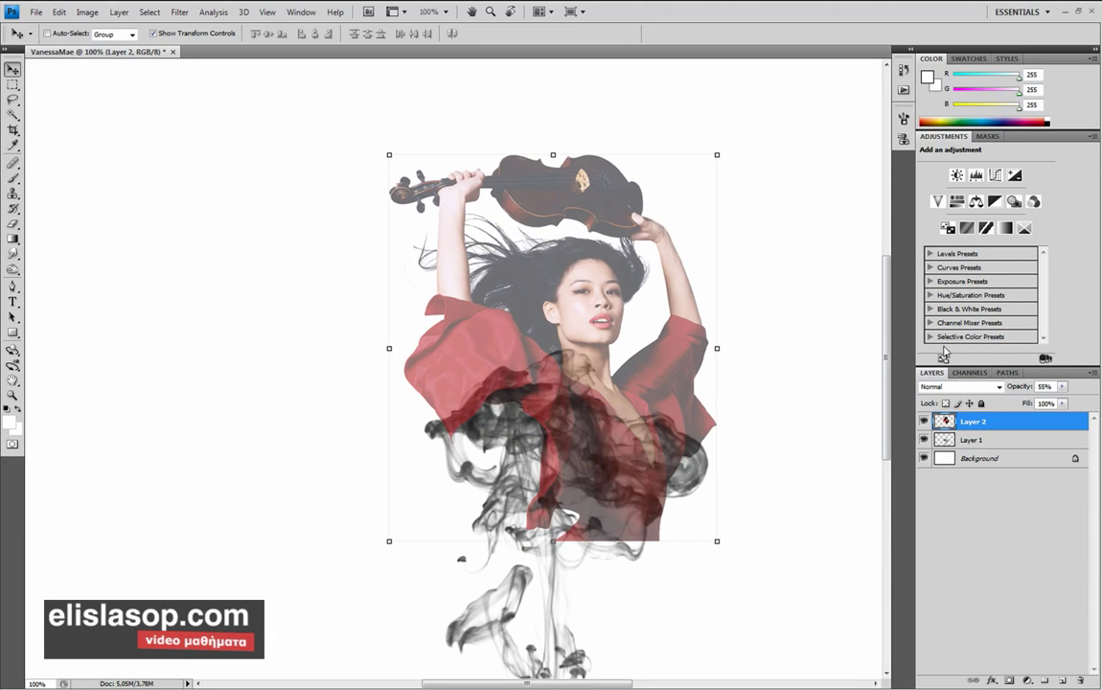
key("0")
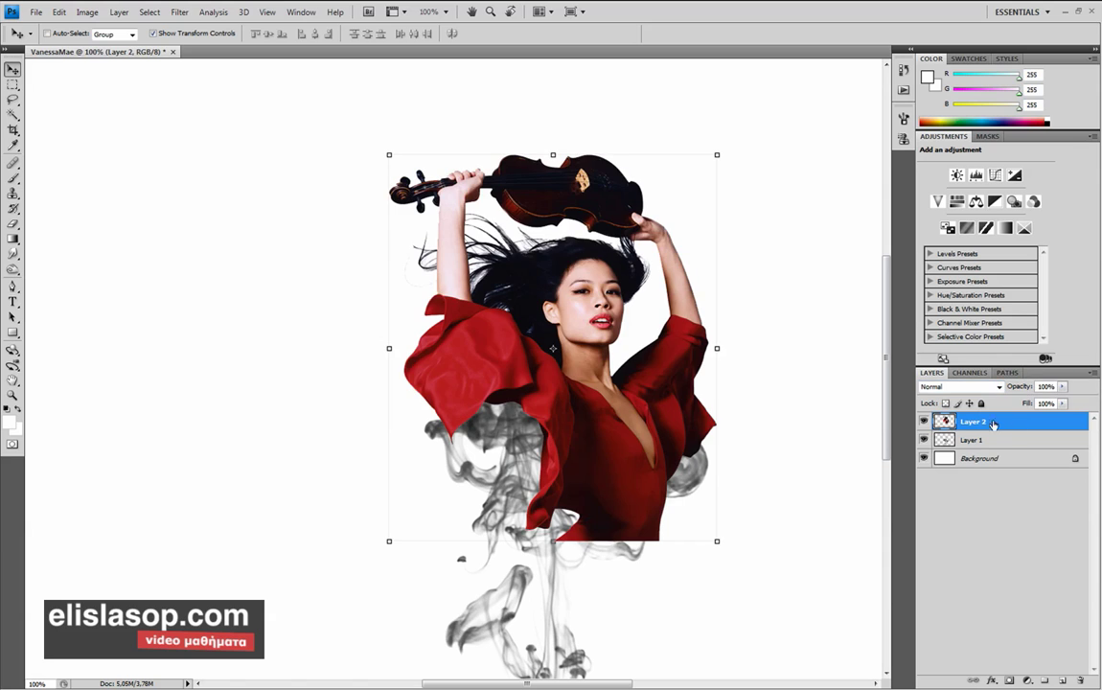
left_click(923, 422)
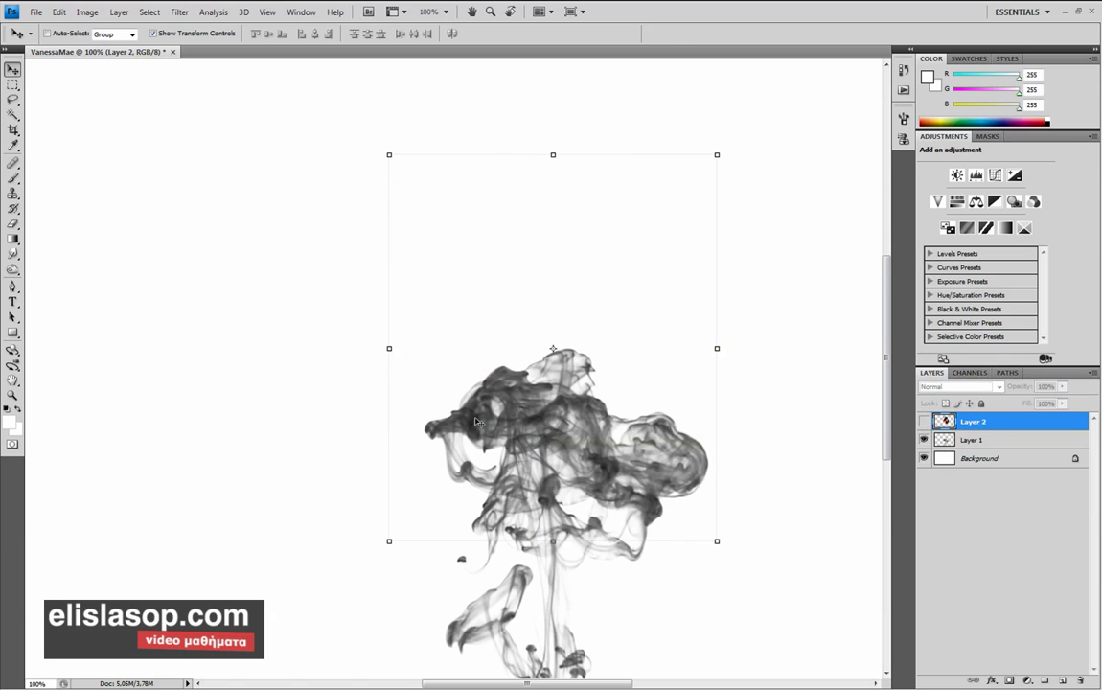
Warp the smoke layer by pulling its top-centre handle down, and show the violinist layer again
key("ctrl+minus")
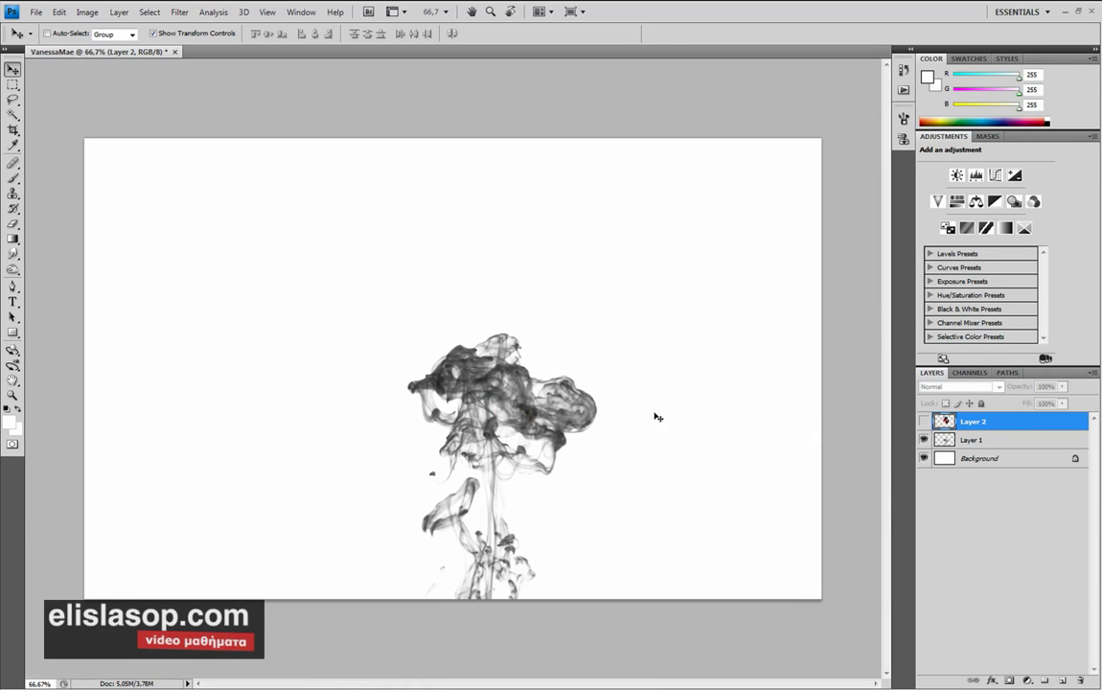
left_click(969, 443)
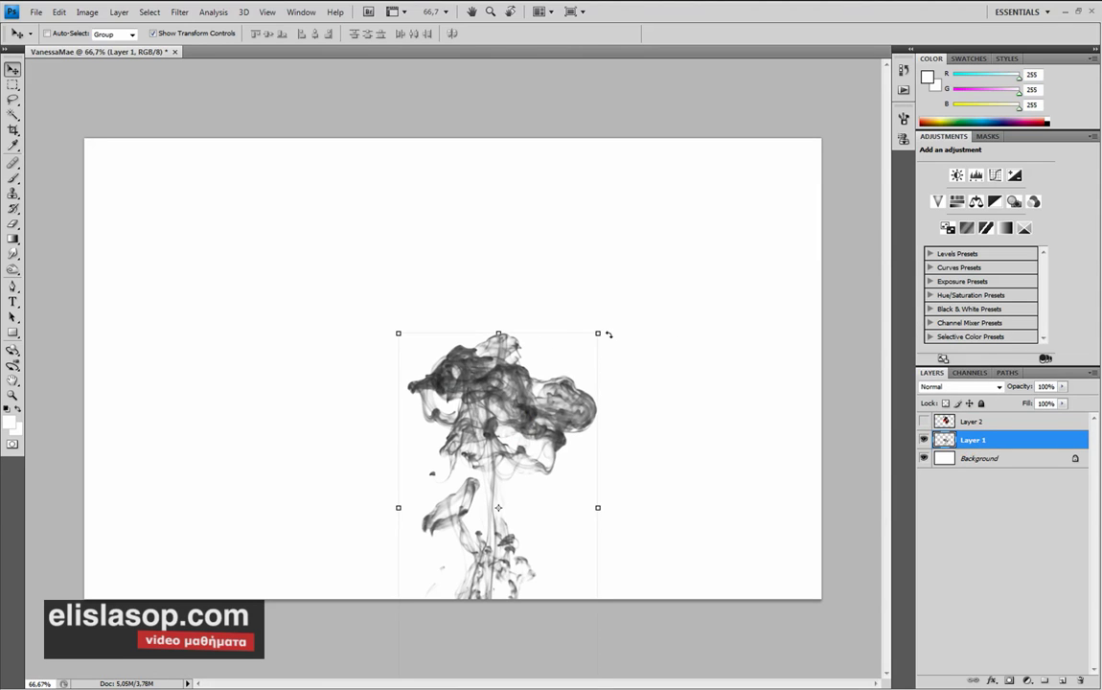
left_click(596, 331)
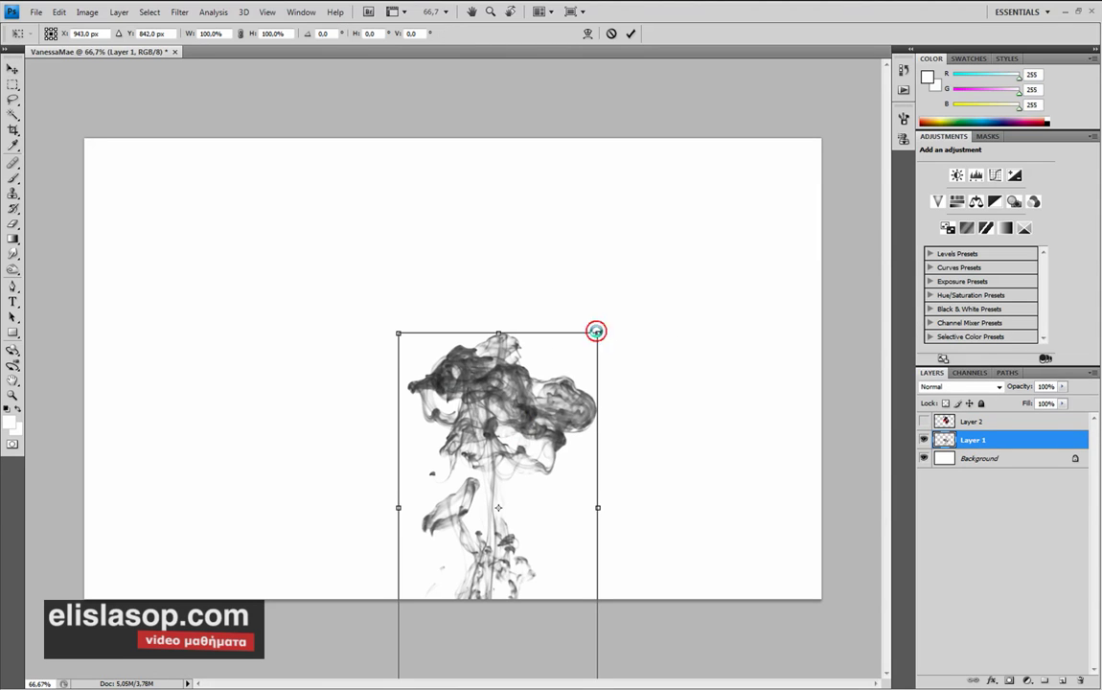
right_click(491, 392)
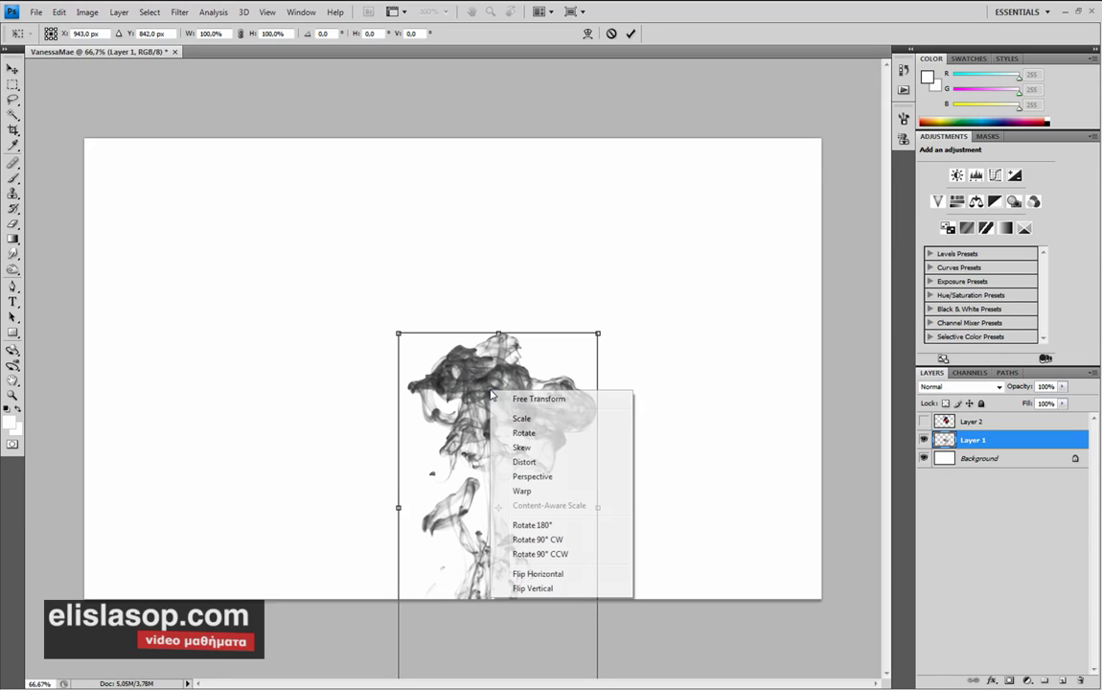
left_click(541, 494)
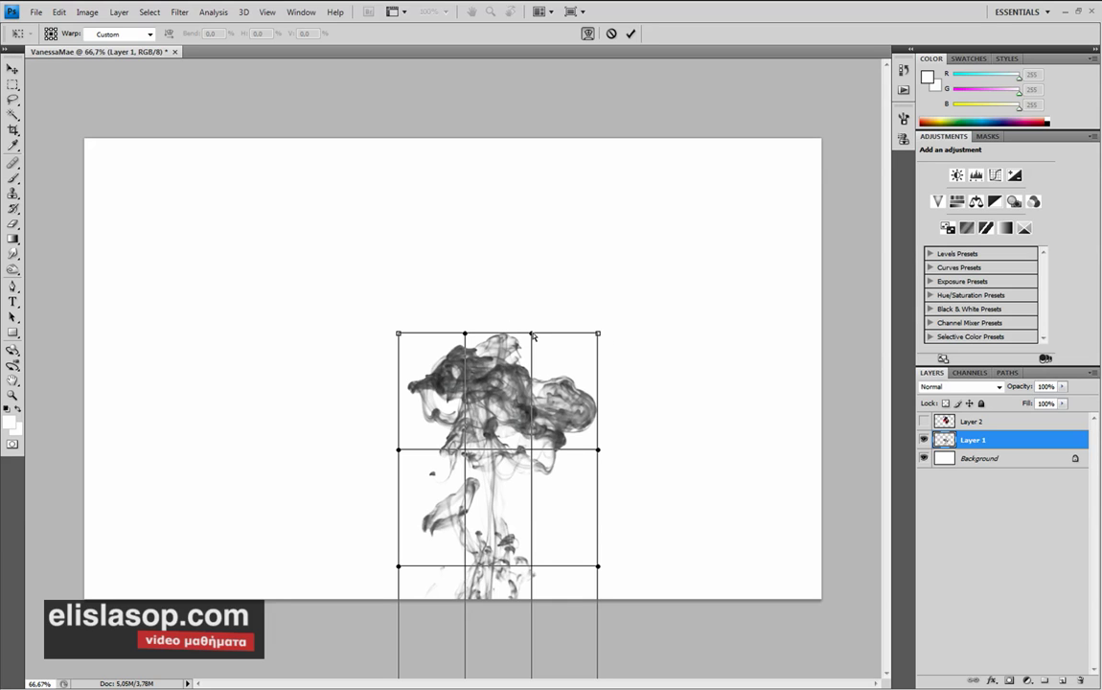
left_click_drag(534, 335, 523, 361)
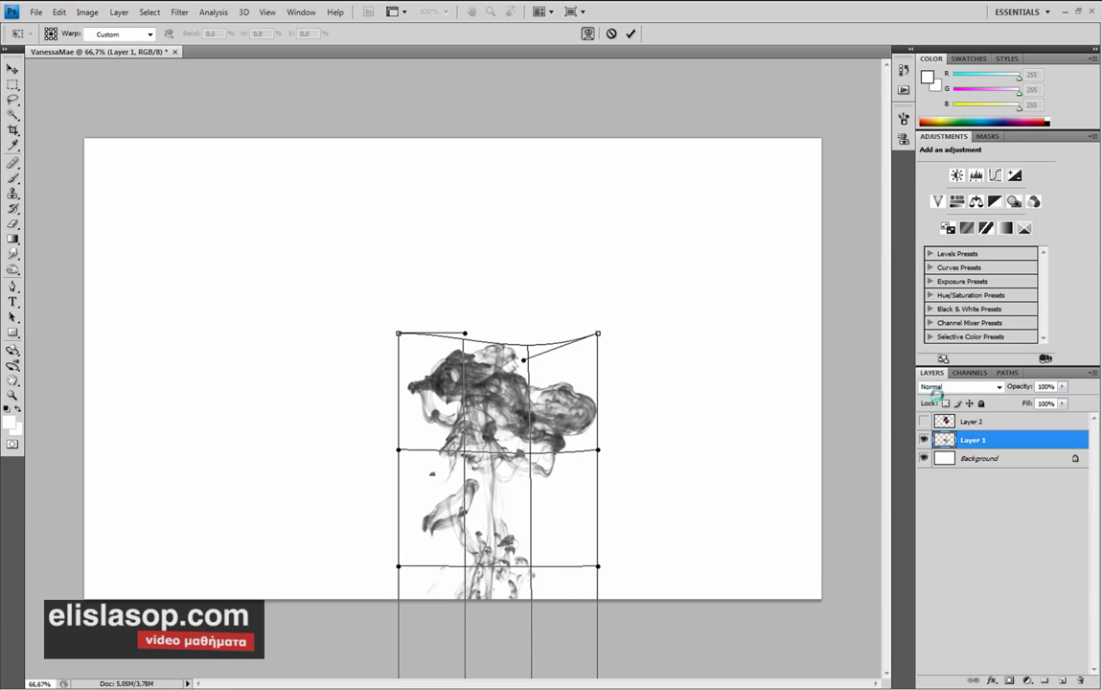
left_click(922, 422)
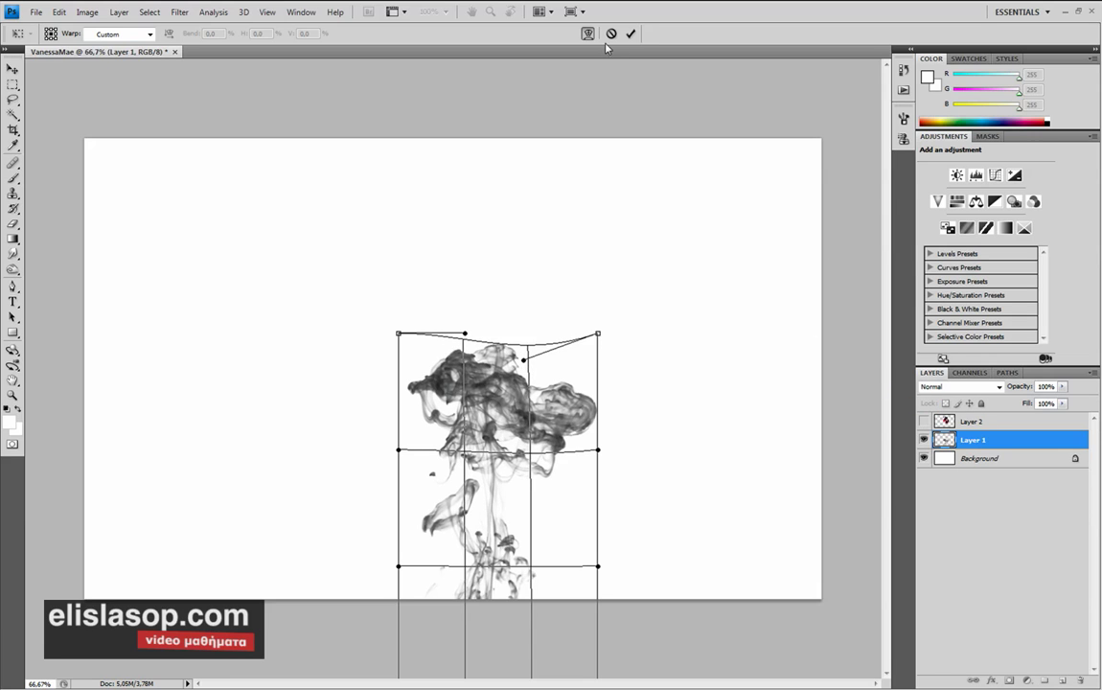
left_click(631, 34)
Show the violinist faded to reveal the smoke beneath, zoomed to 100%
left_click(923, 422)
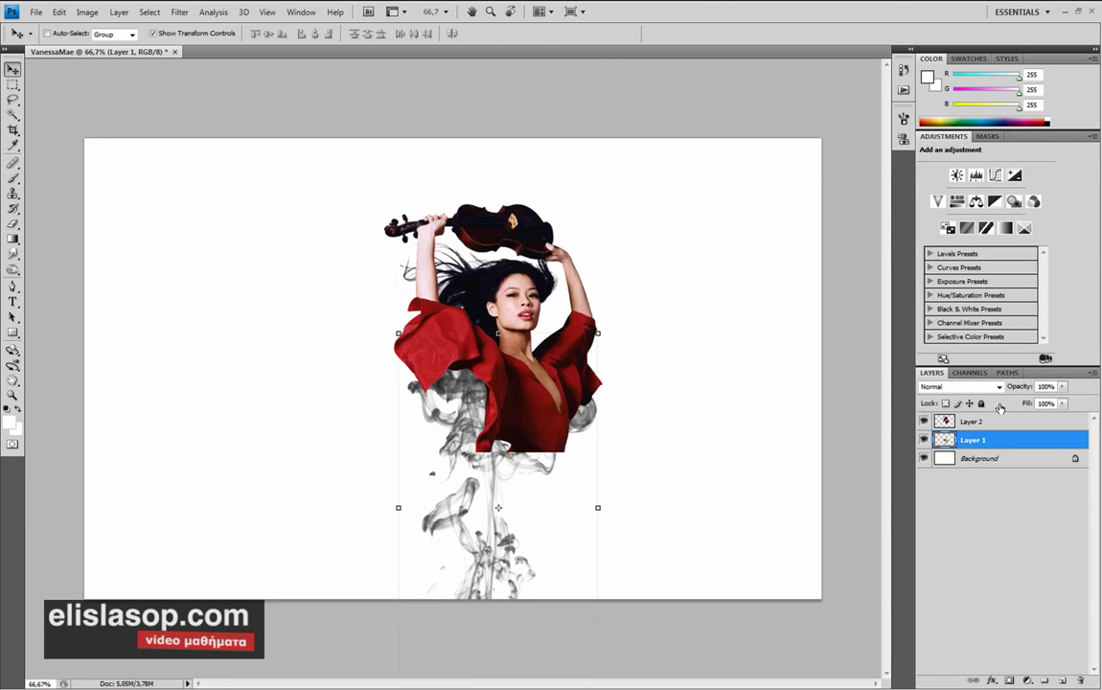
left_click_drag(1014, 386, 972, 388)
left_click(1006, 422)
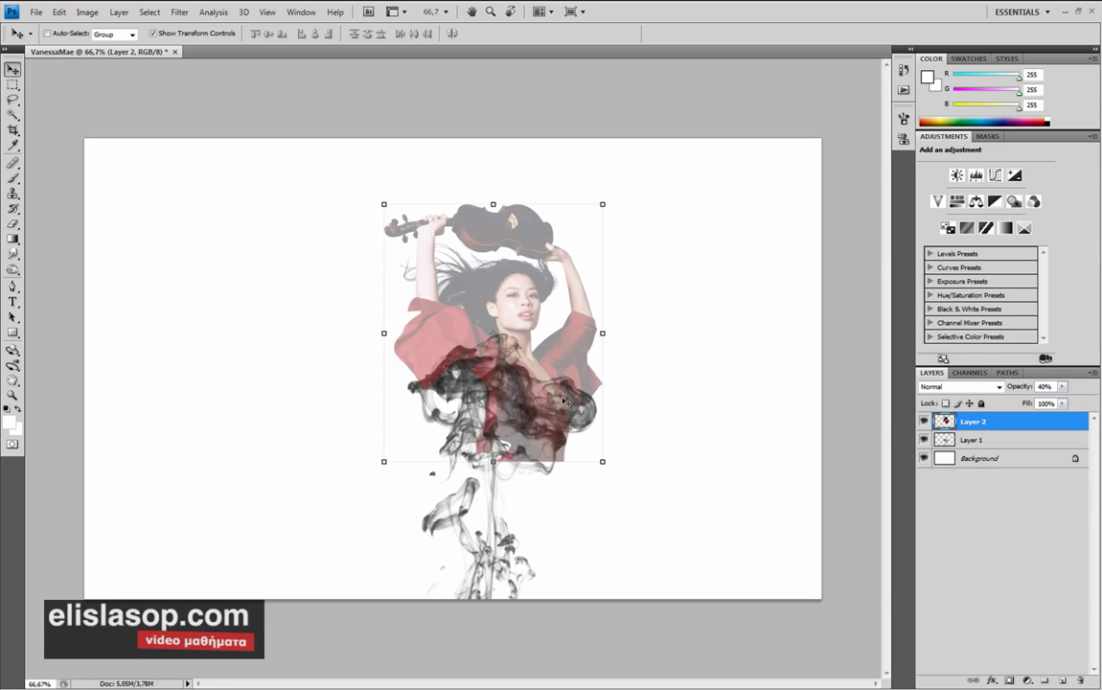
key("ctrl+plus")
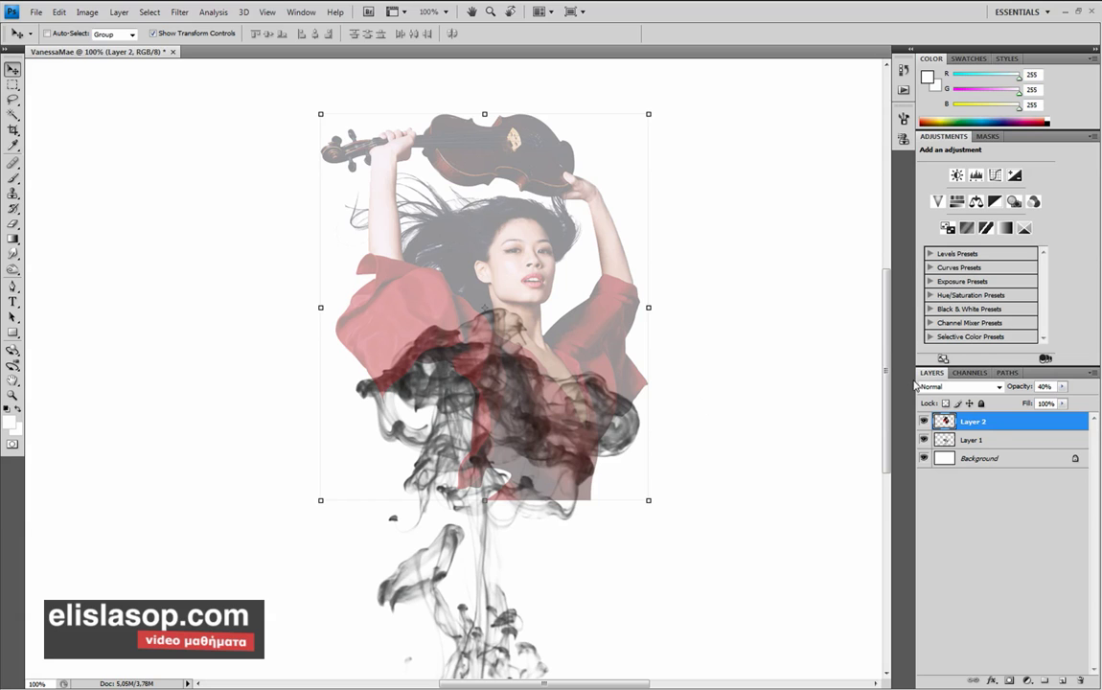
Warp the smoke: top centre down, top-left corner up, right side out and up
key("alt+bracketleft")
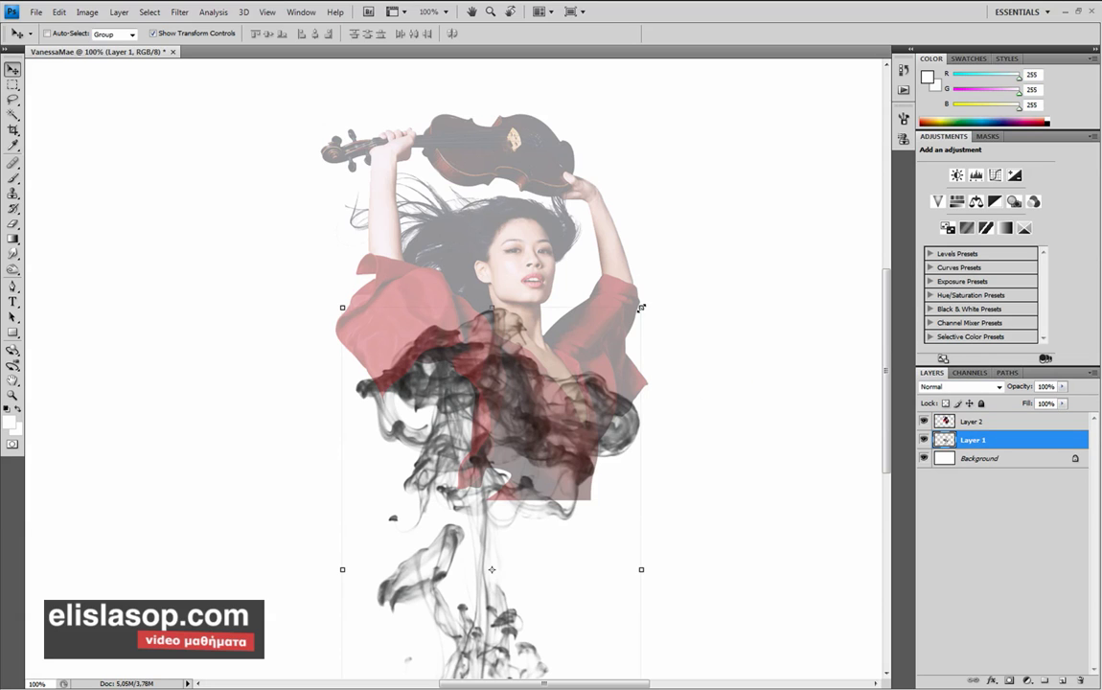
key("ctrl+t")
right_click(490, 414)
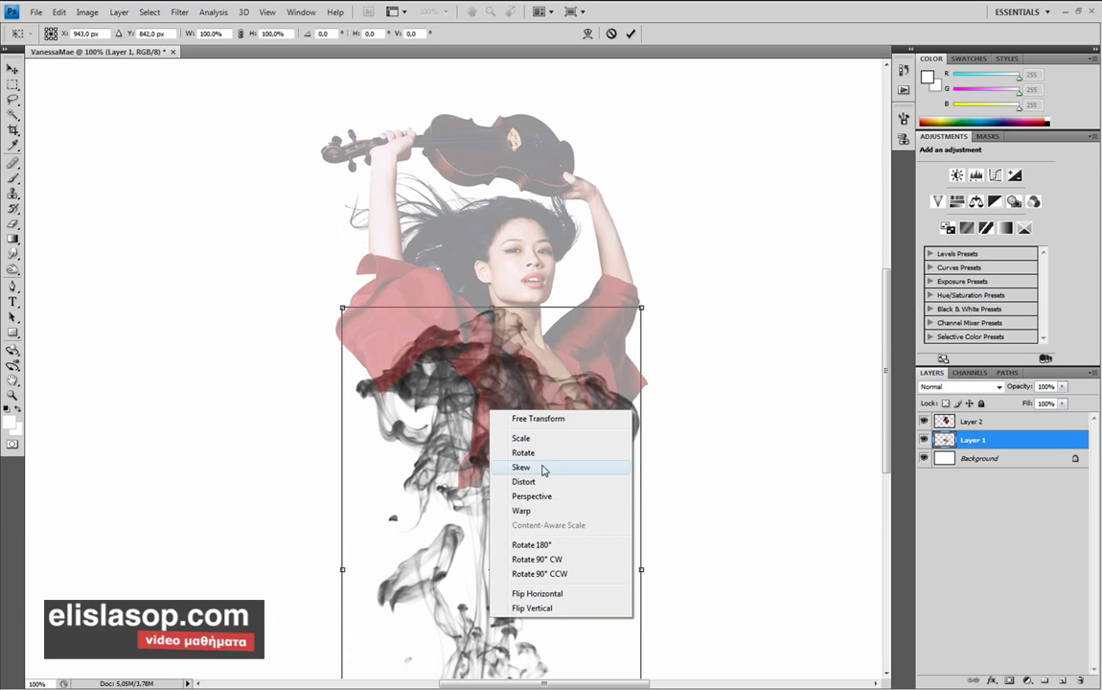
left_click(525, 511)
left_click_drag(510, 337, 503, 364)
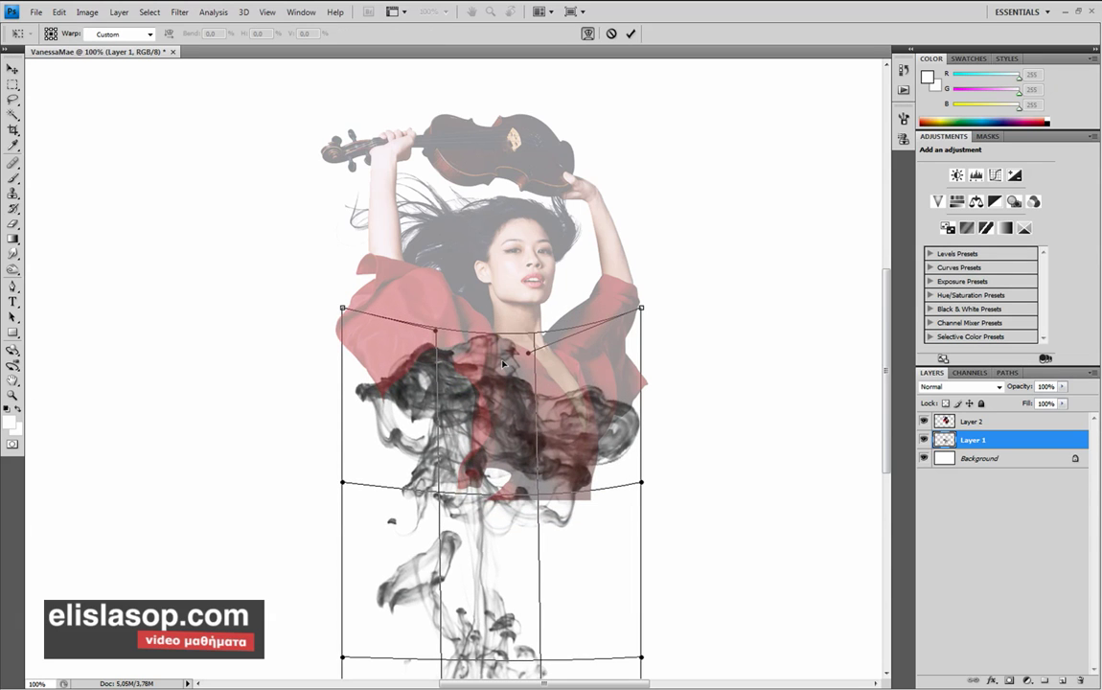
left_click_drag(340, 305, 331, 214)
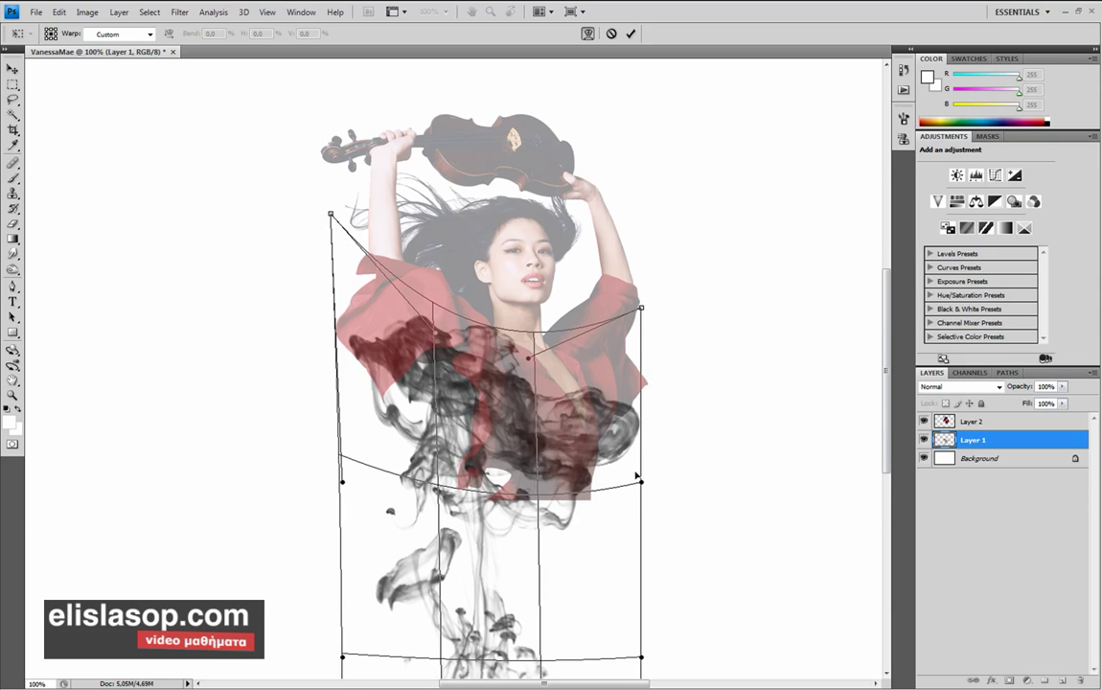
mouse_move(641, 485)
left_mouse_down()
mouse_move(646, 499)
mouse_move(690, 516)
left_mouse_up()
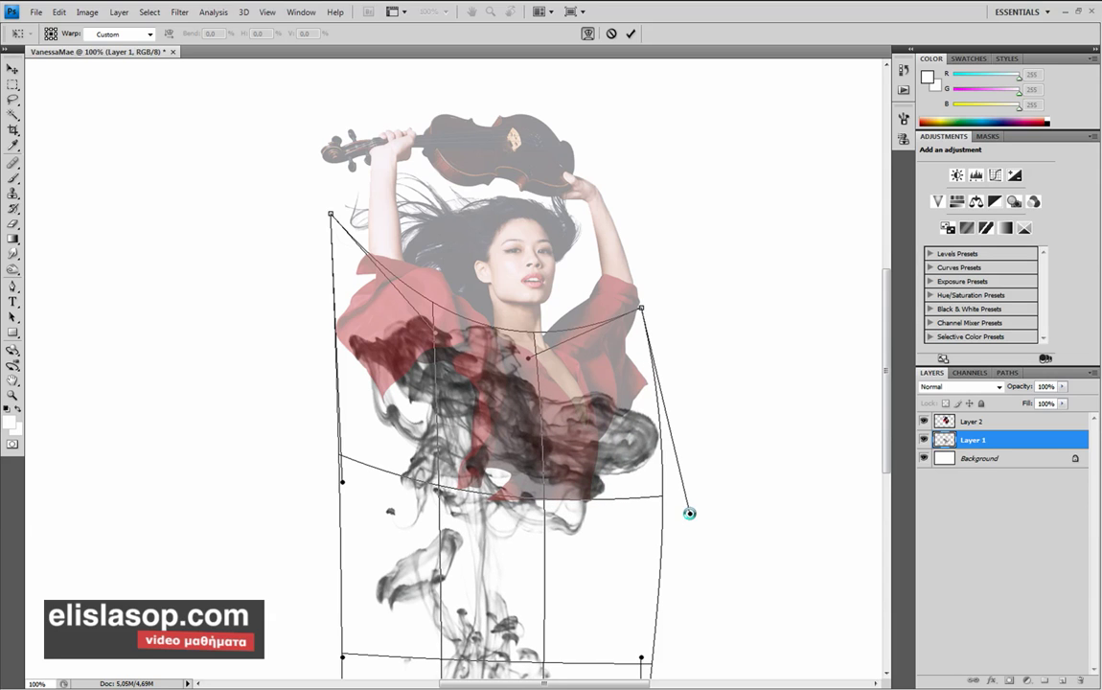
mouse_move(690, 516)
left_mouse_down()
mouse_move(694, 430)
mouse_move(724, 406)
left_mouse_up()
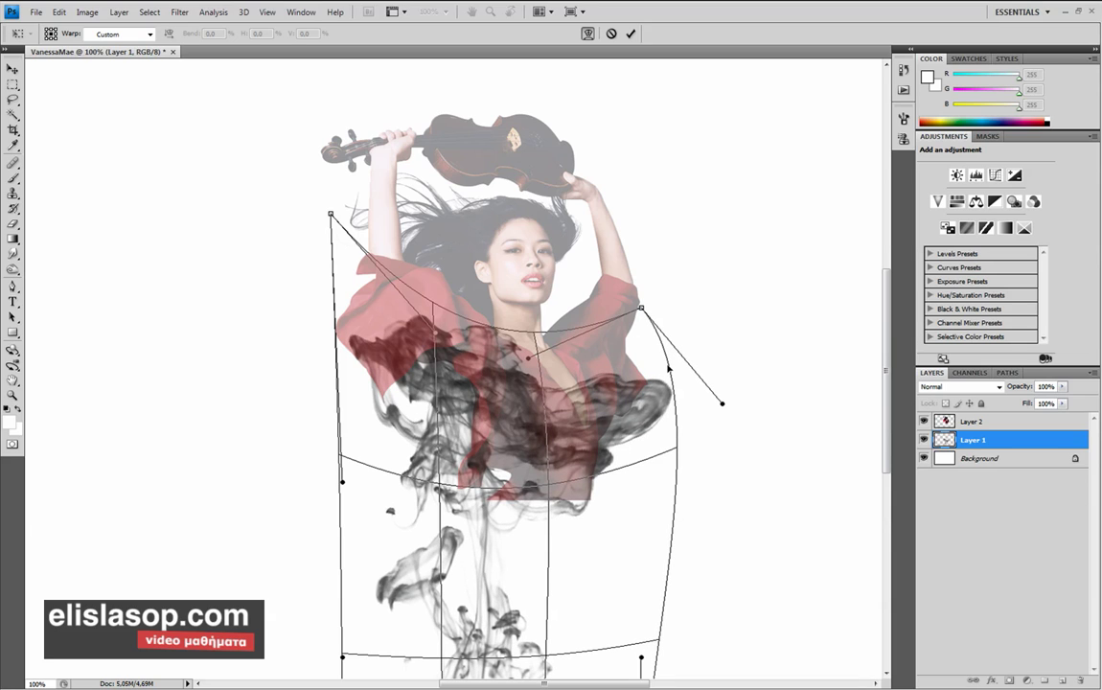
mouse_move(527, 362)
left_mouse_down()
mouse_move(515, 349)
mouse_move(525, 362)
left_mouse_up()
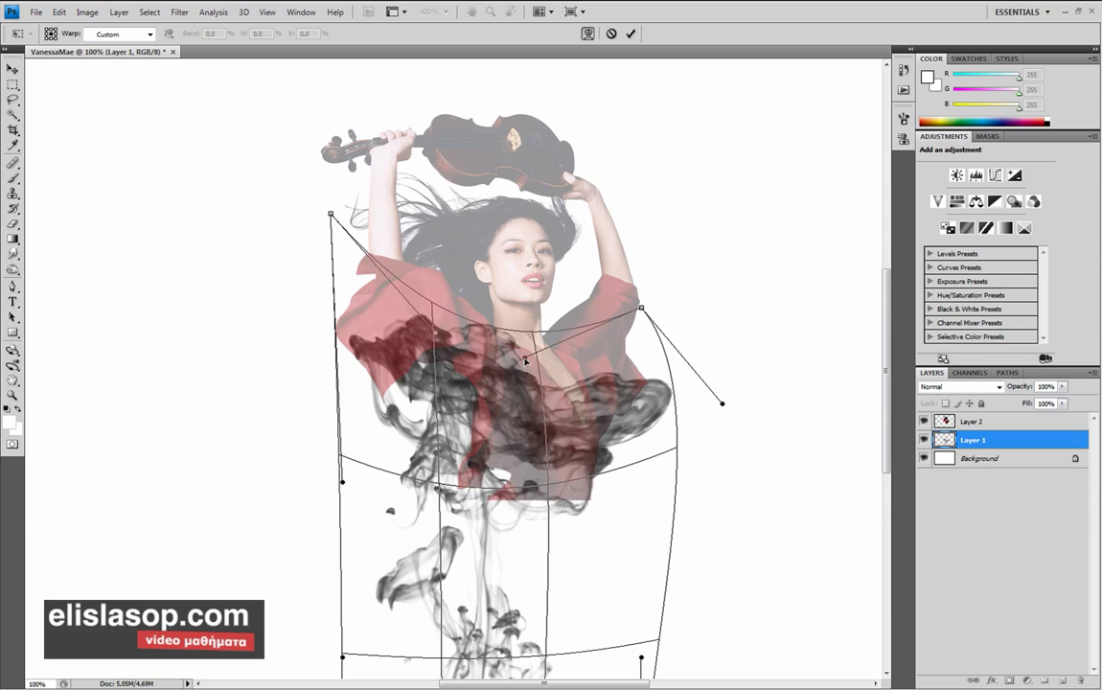
left_click(631, 33)
Warp the smoke layer, pulling its top down and its right side up and inward, then commit
key("ctrl+t")
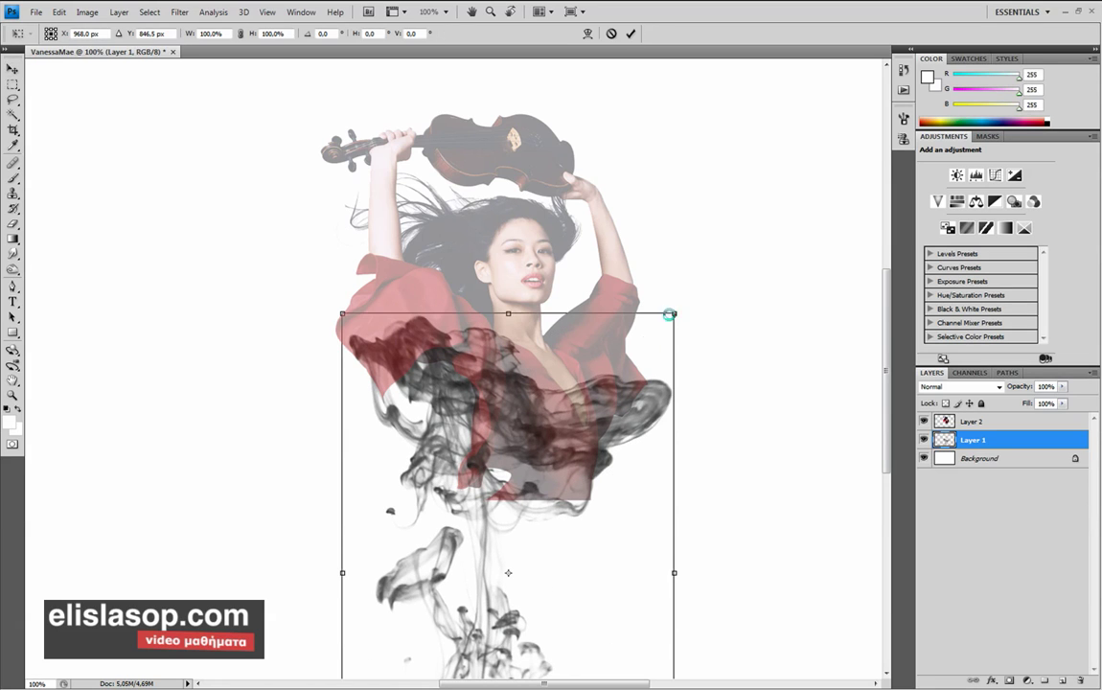
right_click(572, 439)
left_click(604, 540)
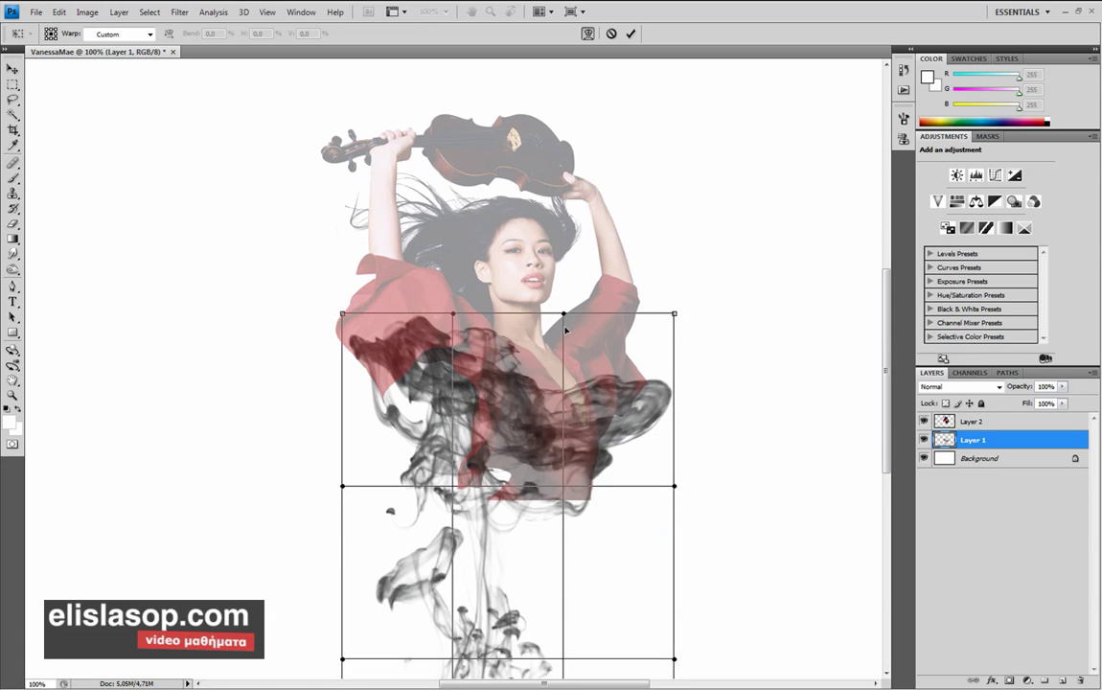
mouse_move(563, 314)
left_mouse_down()
mouse_move(566, 355)
mouse_move(597, 397)
left_mouse_up()
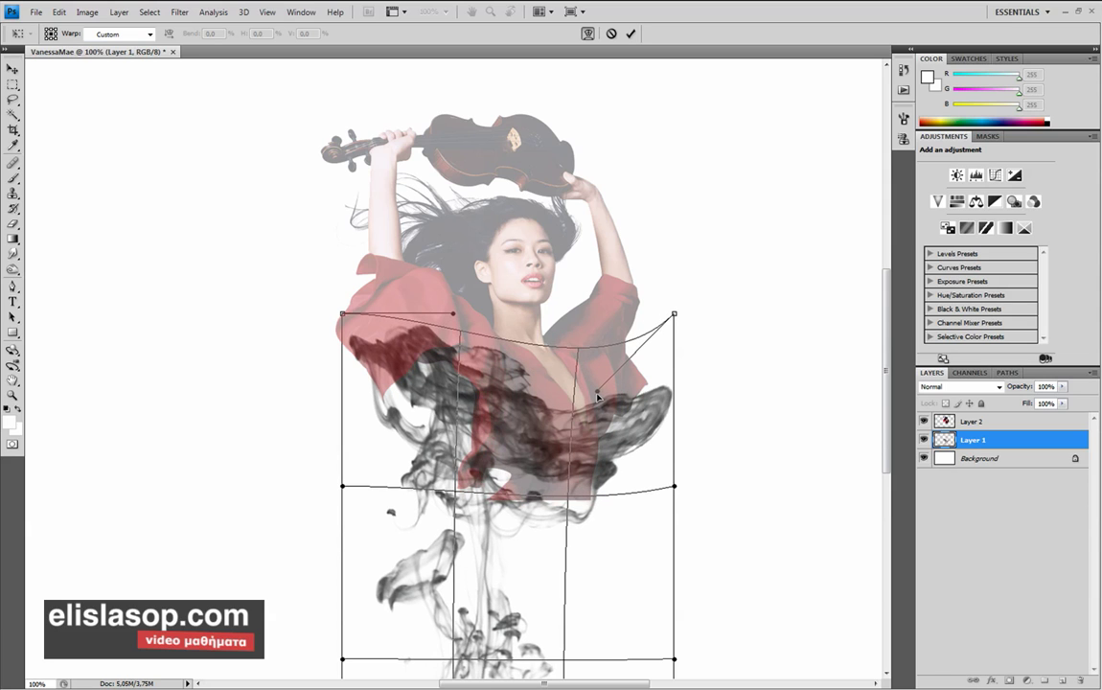
left_click_drag(672, 488, 655, 446)
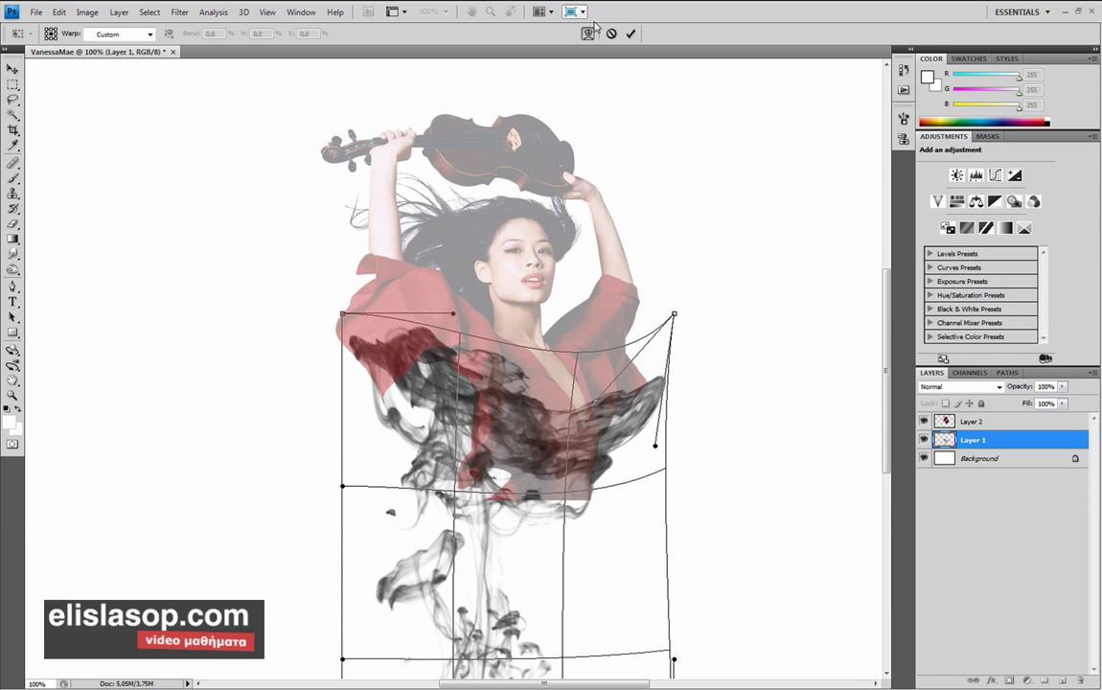
left_click(630, 34)
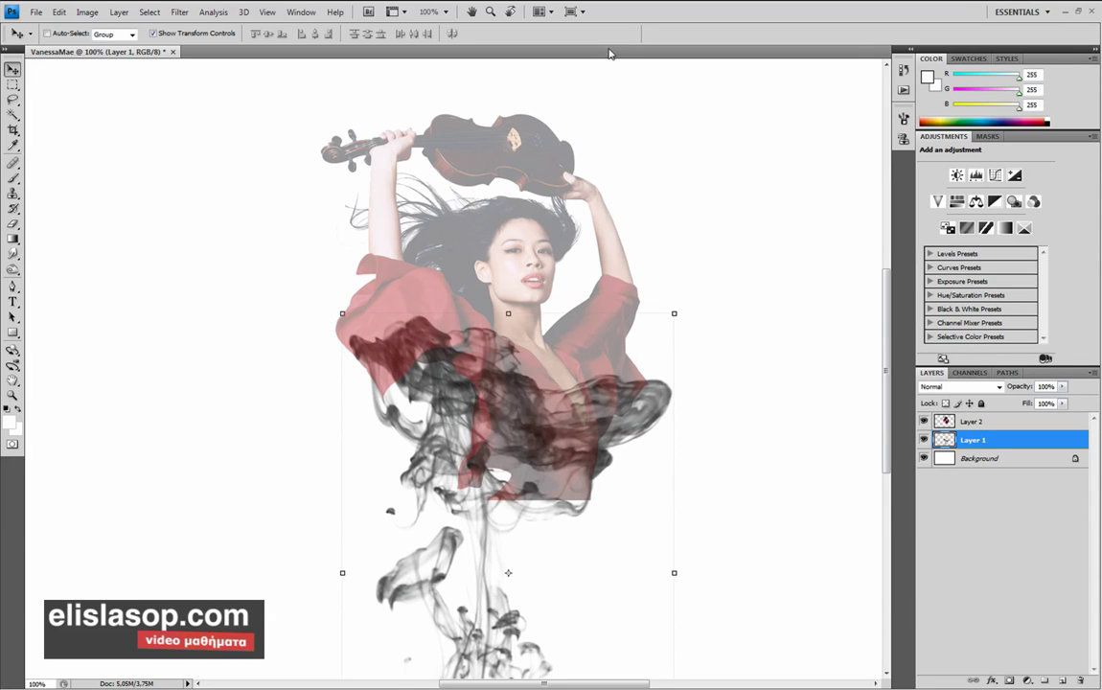
Warp the smoke again, drawing the right edge inward and reshaping the middle and lower edge
right_click(629, 379)
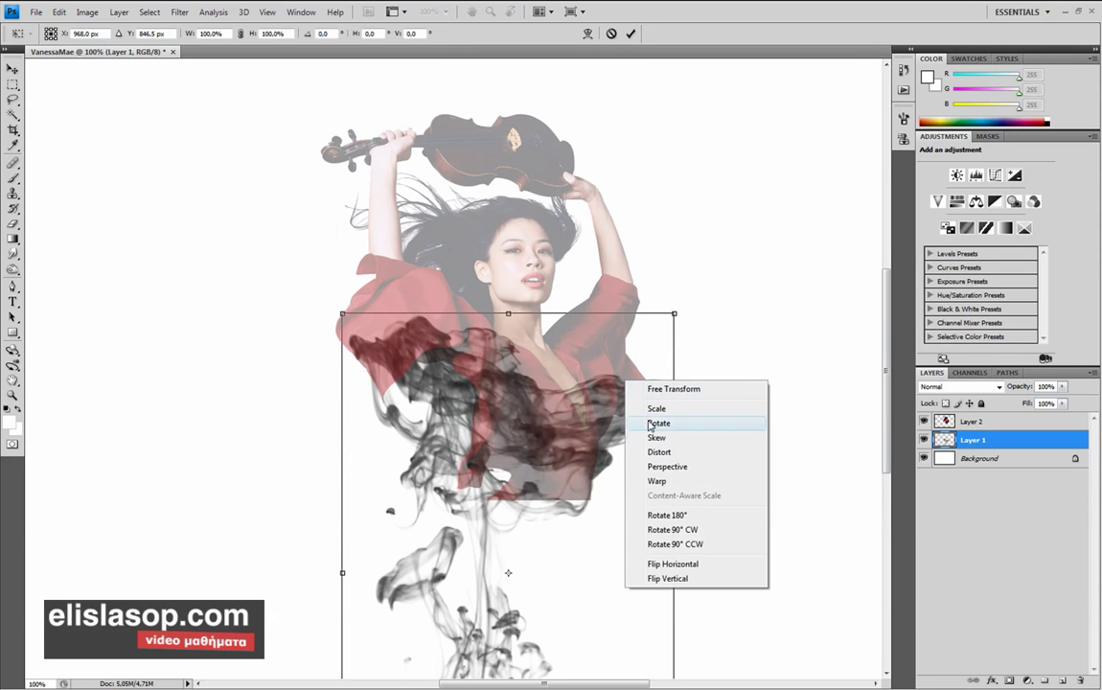
left_click(661, 485)
left_click_drag(674, 488, 630, 467)
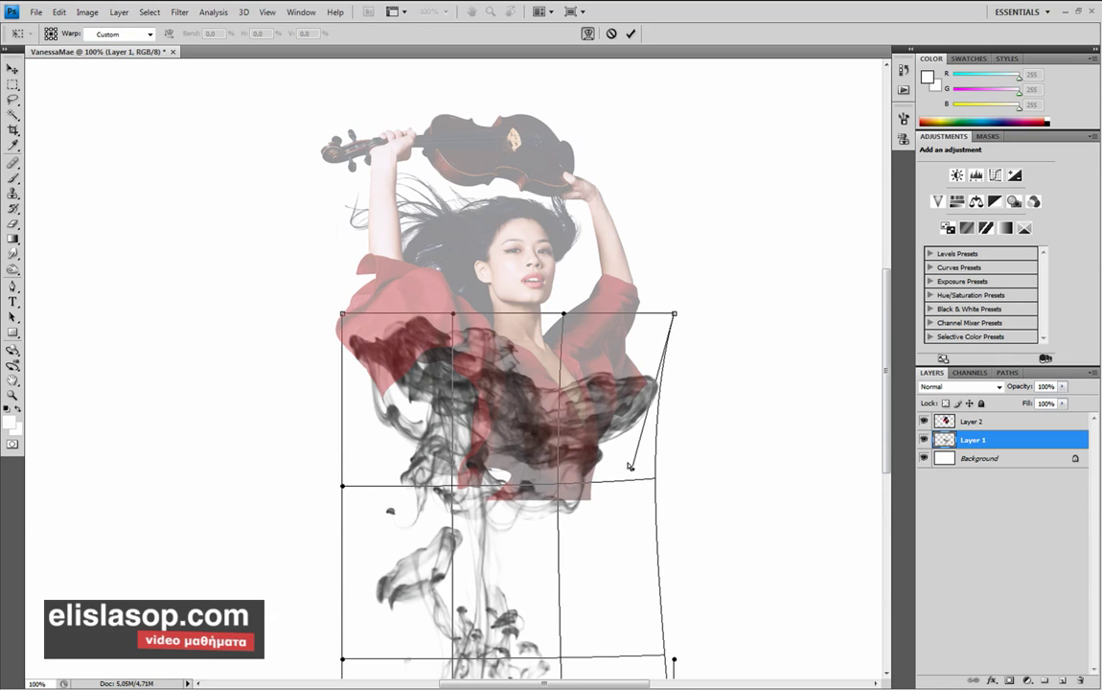
left_click_drag(513, 292, 552, 288)
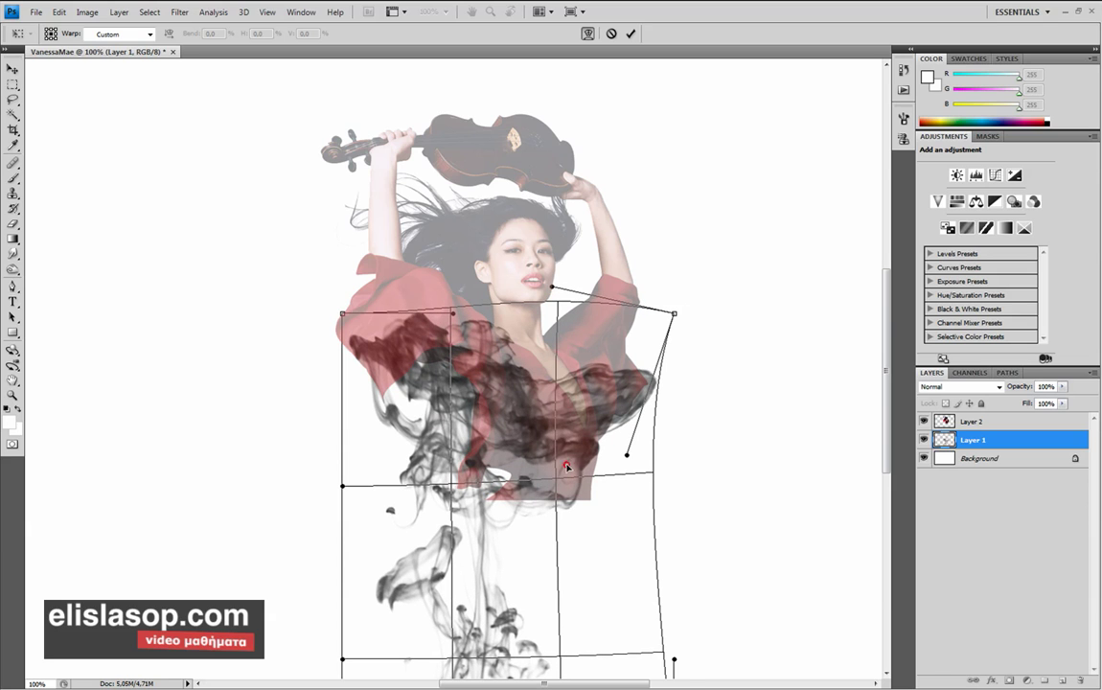
left_click_drag(566, 467, 588, 483)
Apply the warp and rename the smoke layer 'ink' and the photo layer 'VMae'
key("Return")
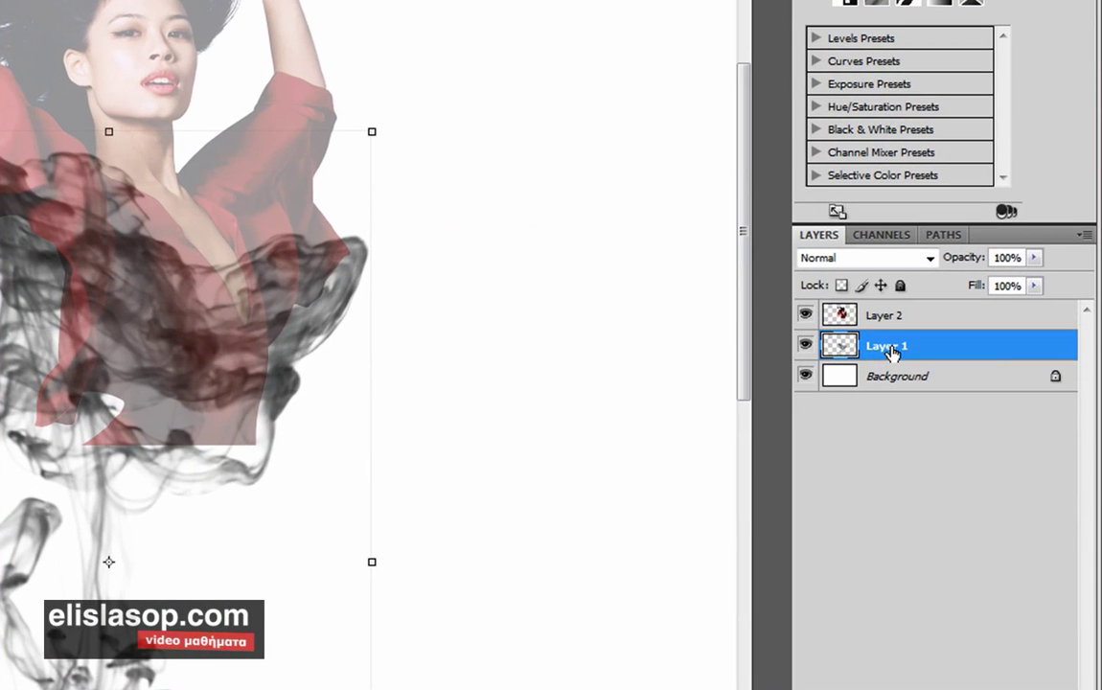
double_click(974, 440)
key("BackSpace")
type("ink")
key("Return")
double_click(882, 316)
type("VMae")
key("Return")
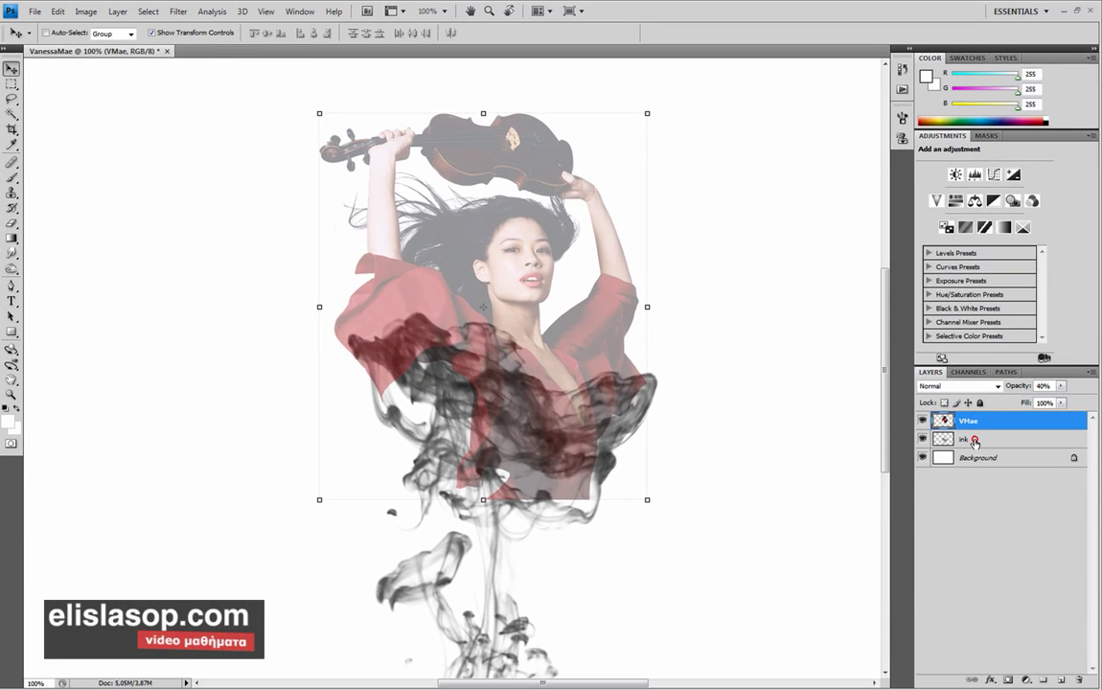
Load the ink smoke's shape as a selection, set VMae to 100% opacity, and copy it to a new layer
left_click(949, 446)
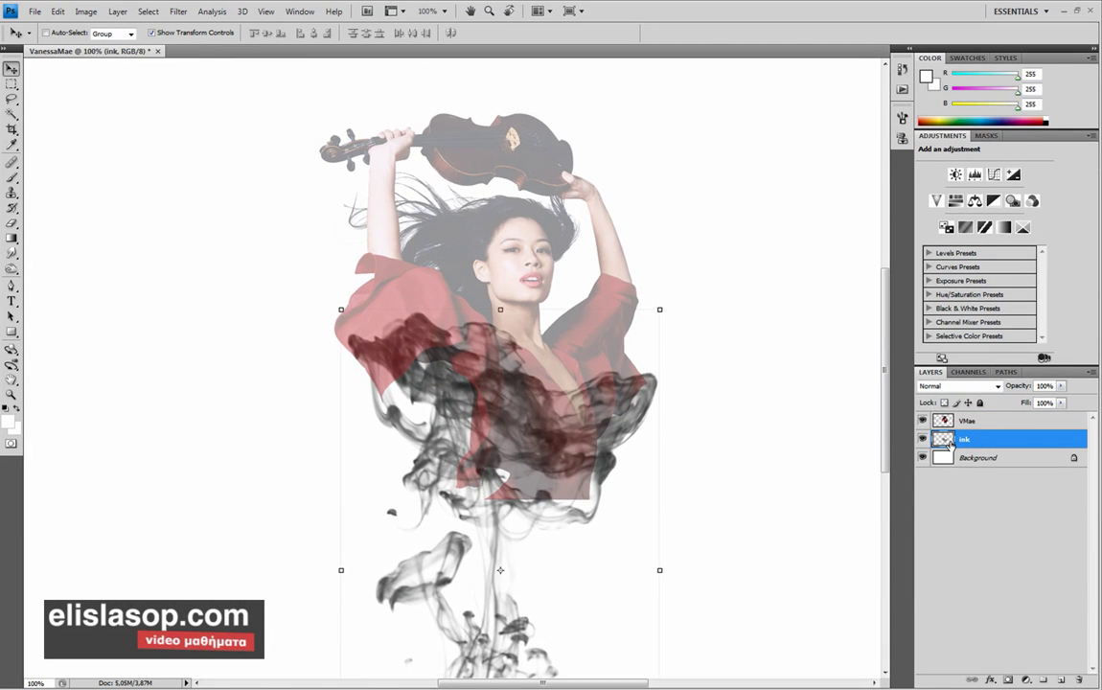
left_click(944, 440, "ctrl")
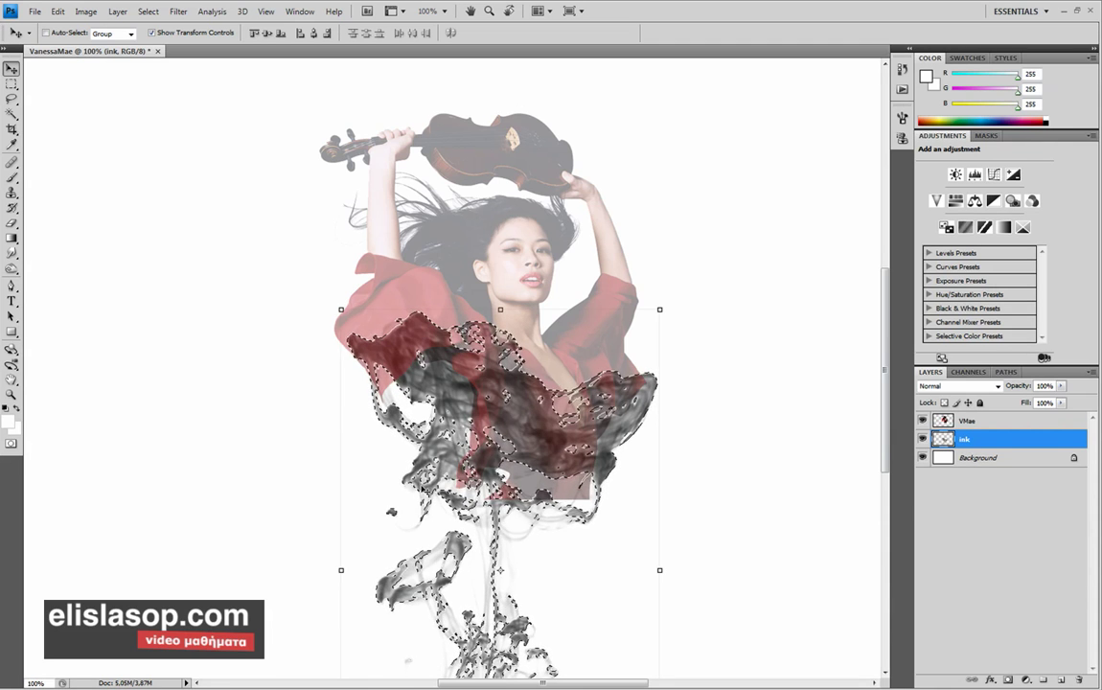
left_click(968, 421)
key("4")
key("0")
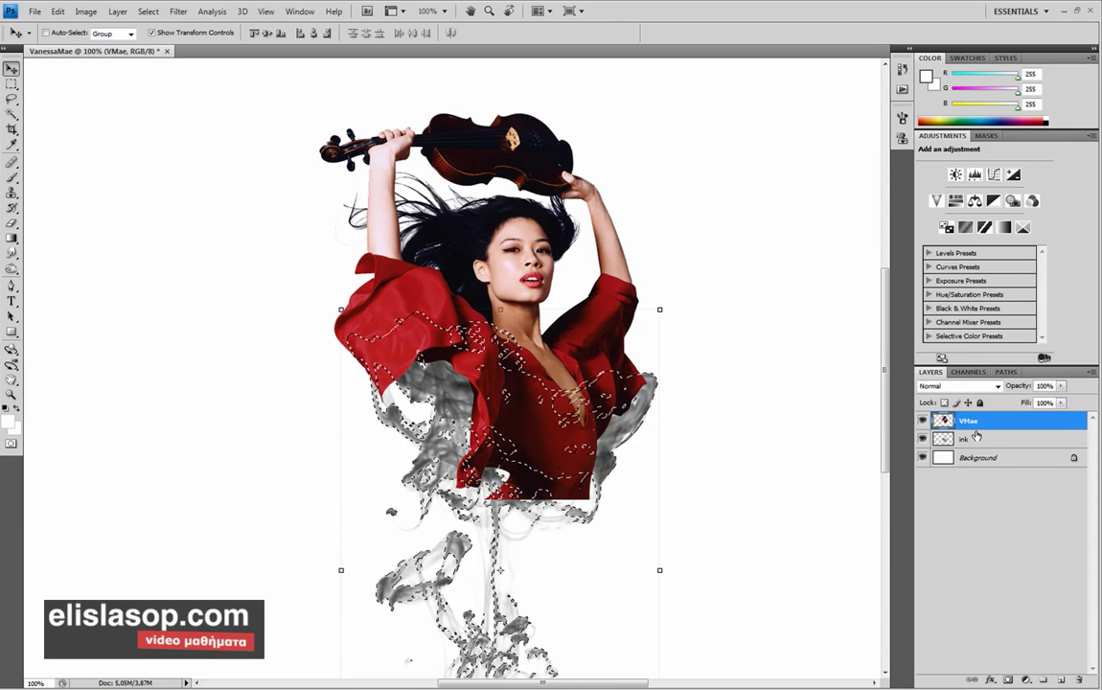
key("ctrl+j")
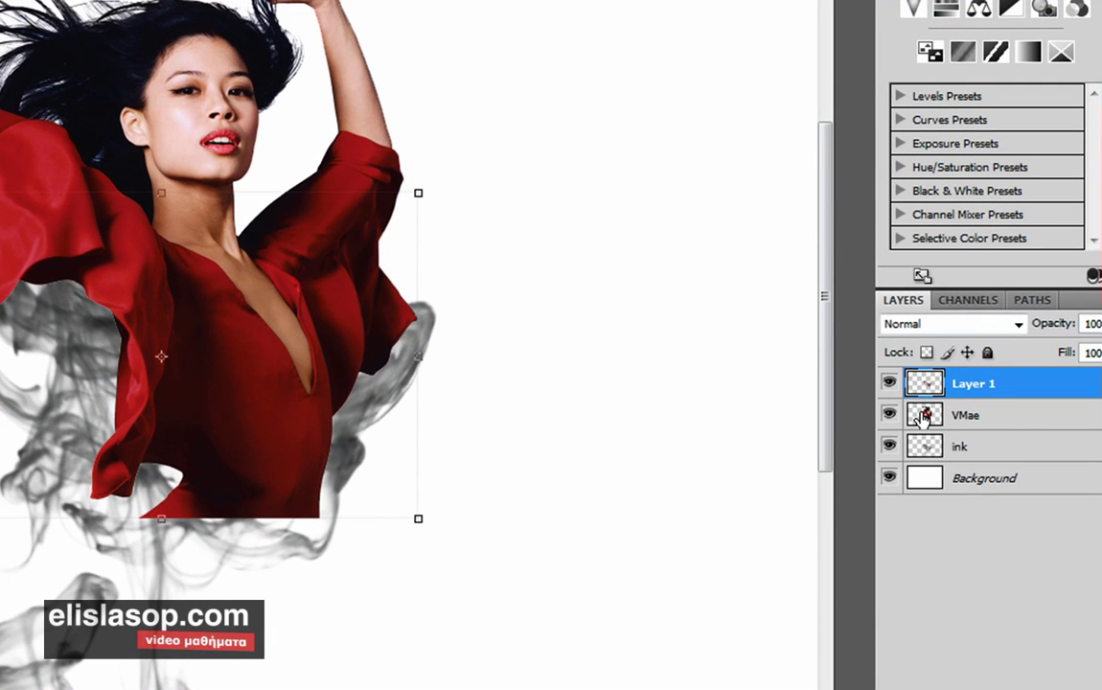
Toggle the VMae and ink layers off and on to inspect the copied layer, then reframe the violin
scroll(918, 421, "up", 1)
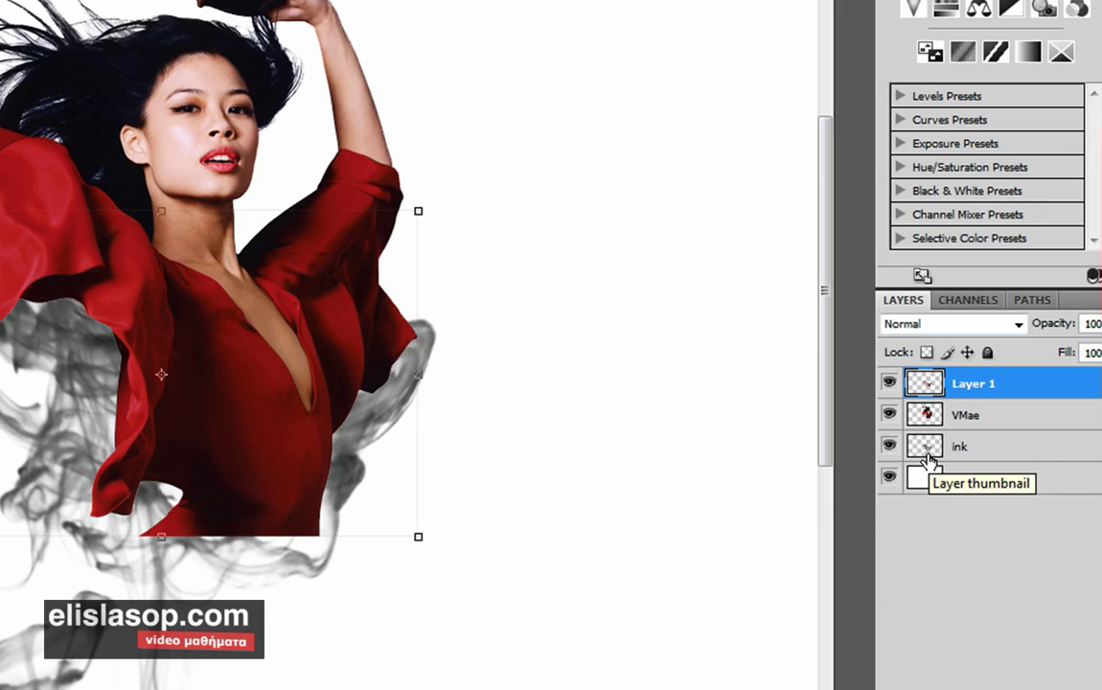
left_click(889, 414)
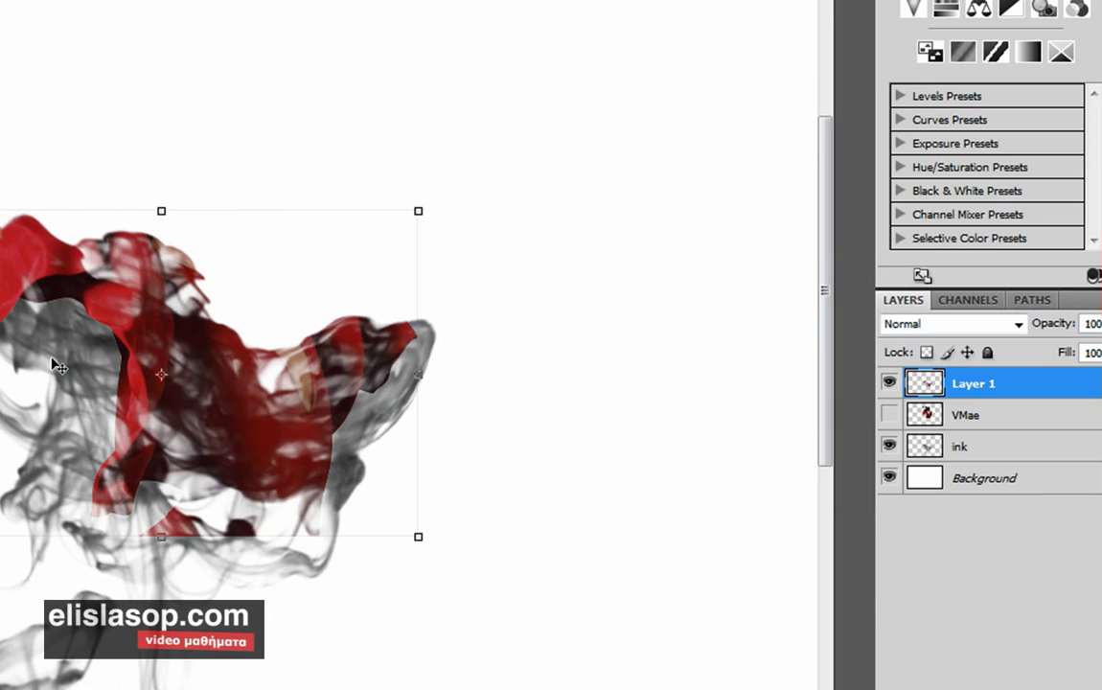
left_click(889, 446)
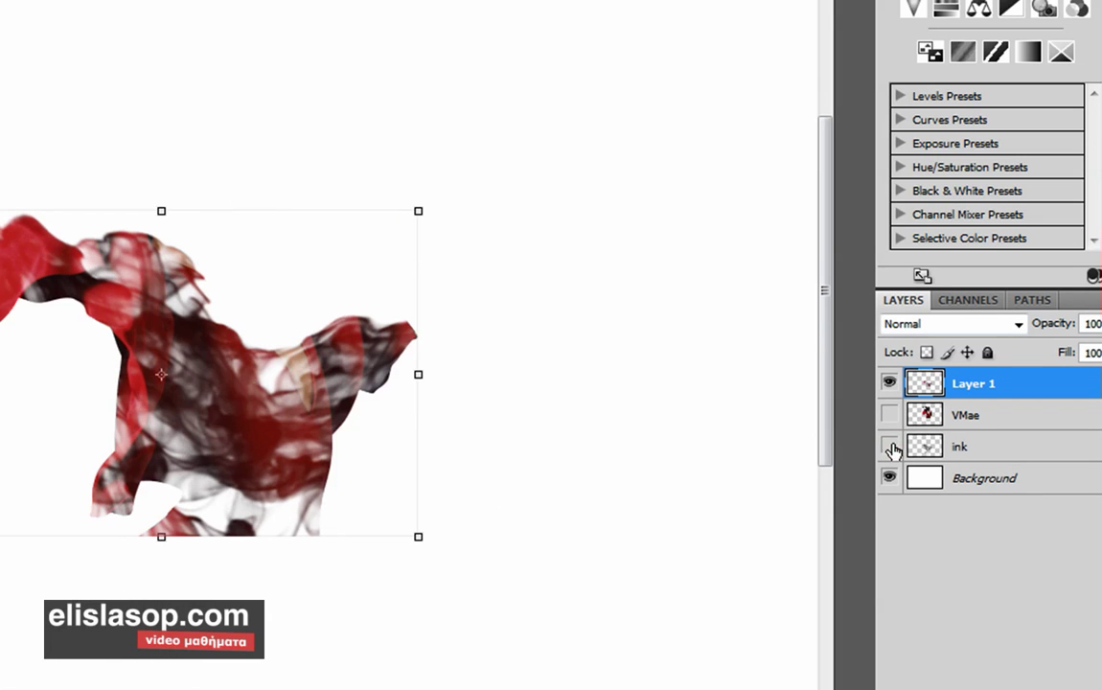
scroll(147, 394, "up", 1)
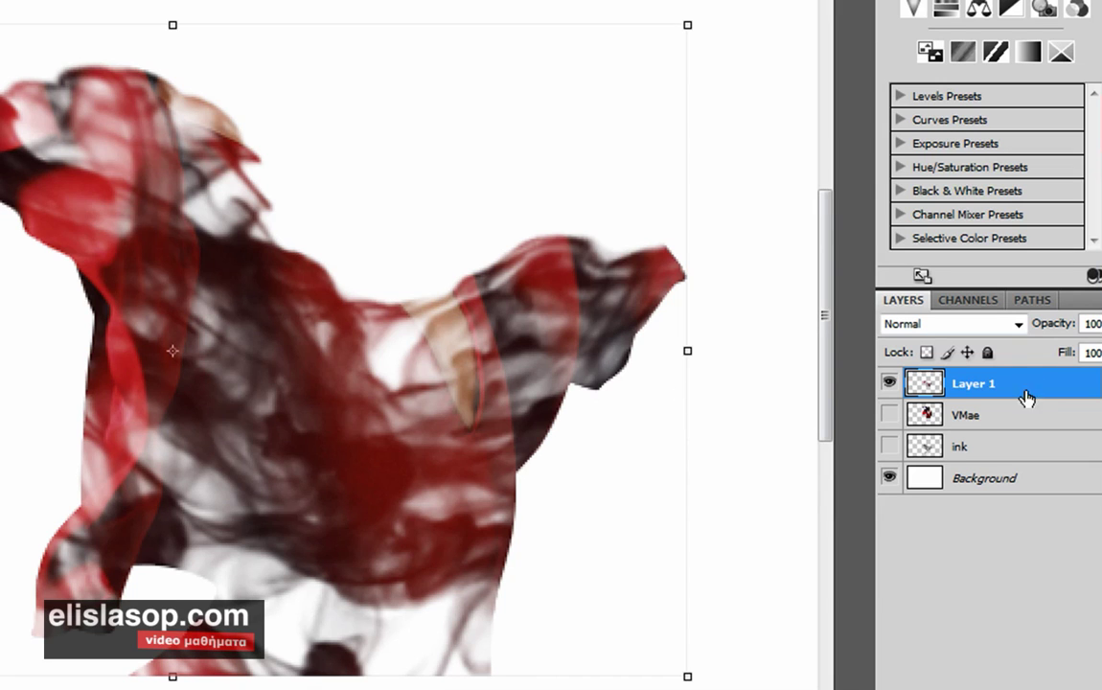
left_click(890, 415)
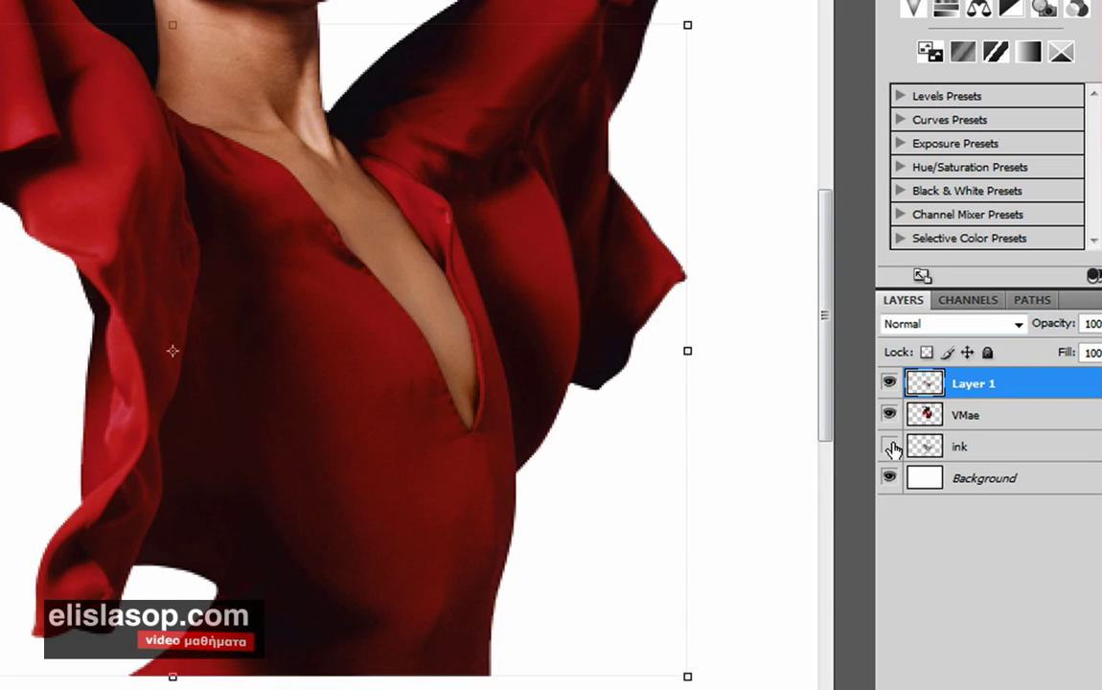
left_click(890, 447)
left_click(278, 334, "alt")
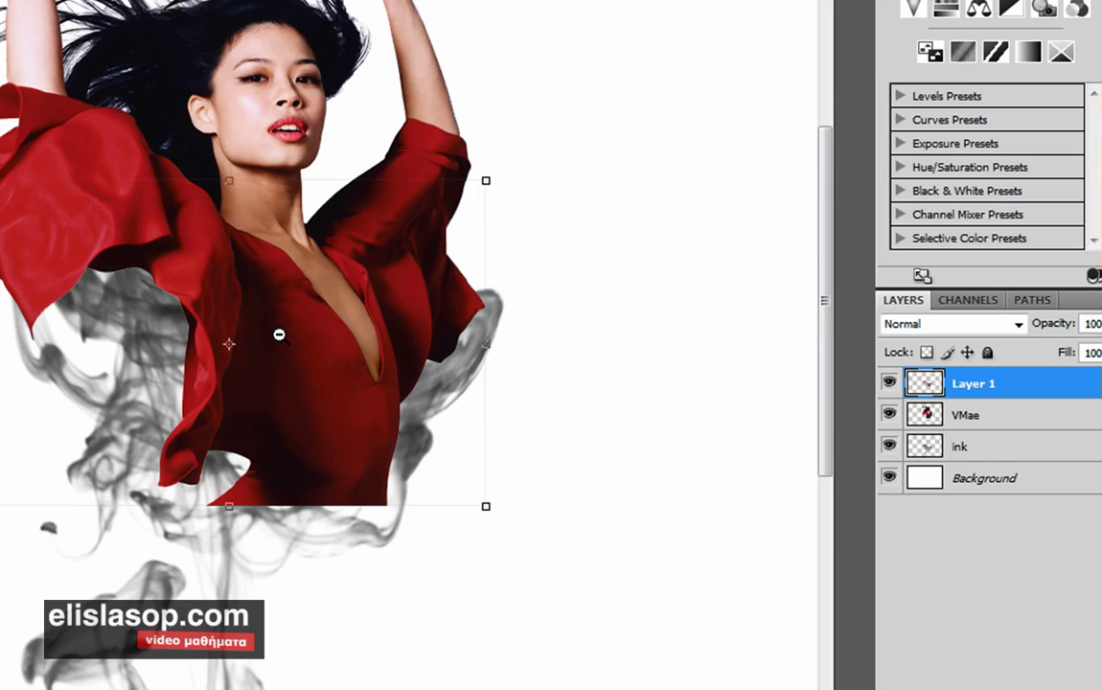
left_click_drag(282, 342, 304, 443)
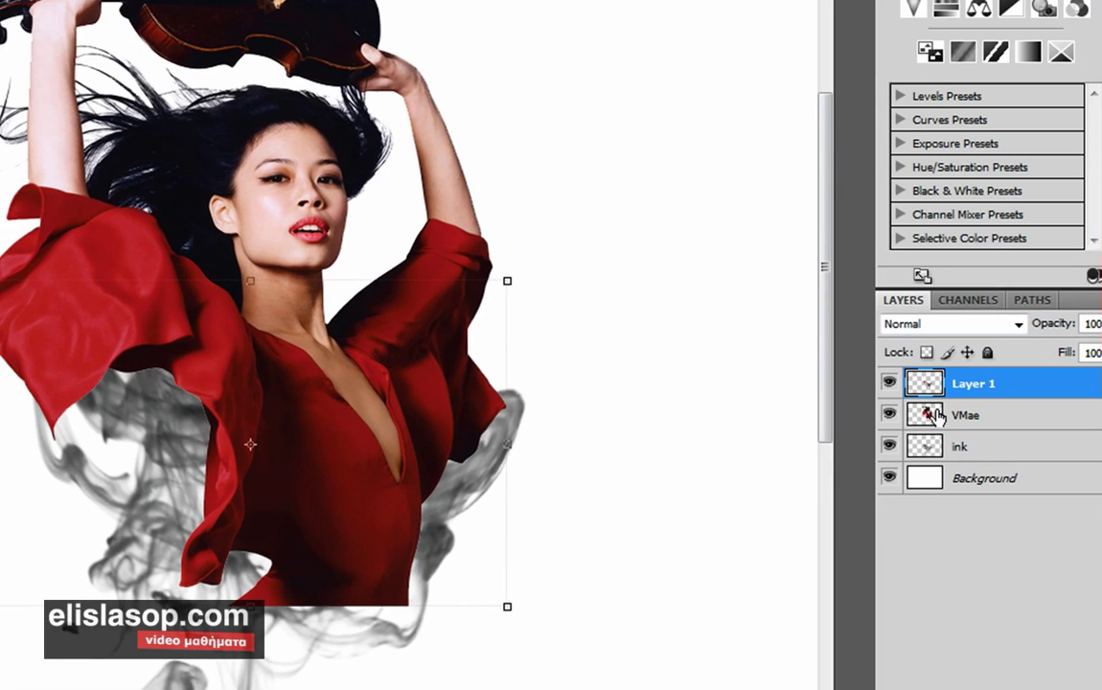
Move VMae above Layer 1, hide it, and rename Layer 1 to 'VMaeInk'
left_click_drag(972, 384, 973, 415)
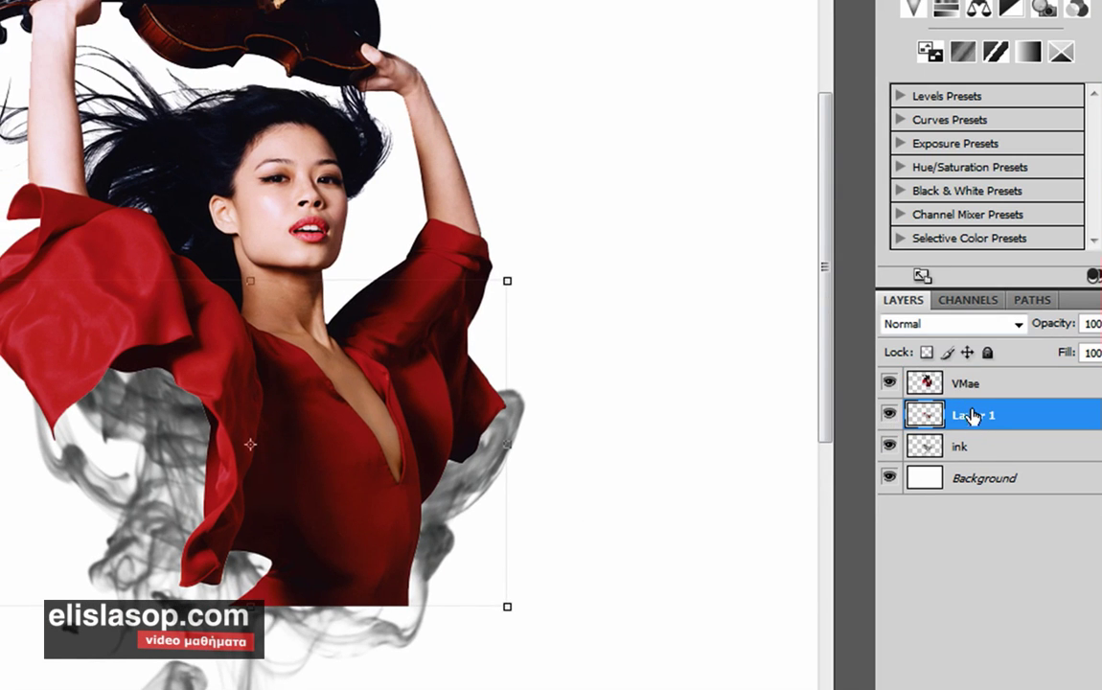
left_click(889, 384)
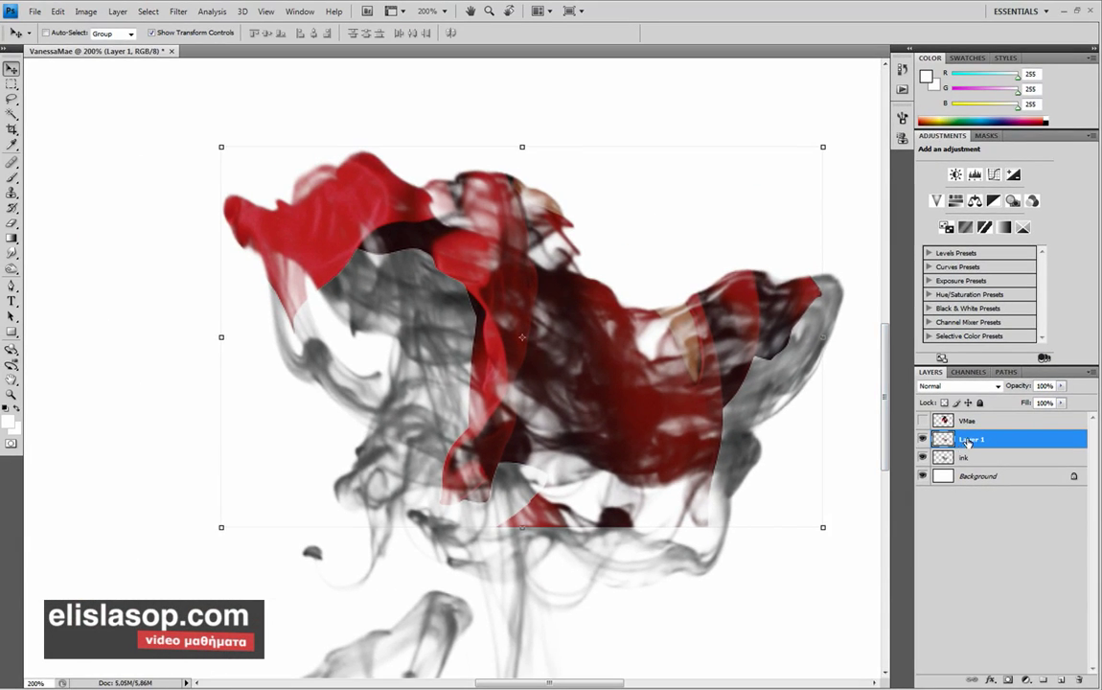
double_click(970, 439)
type("VMaeInk")
key("Return")
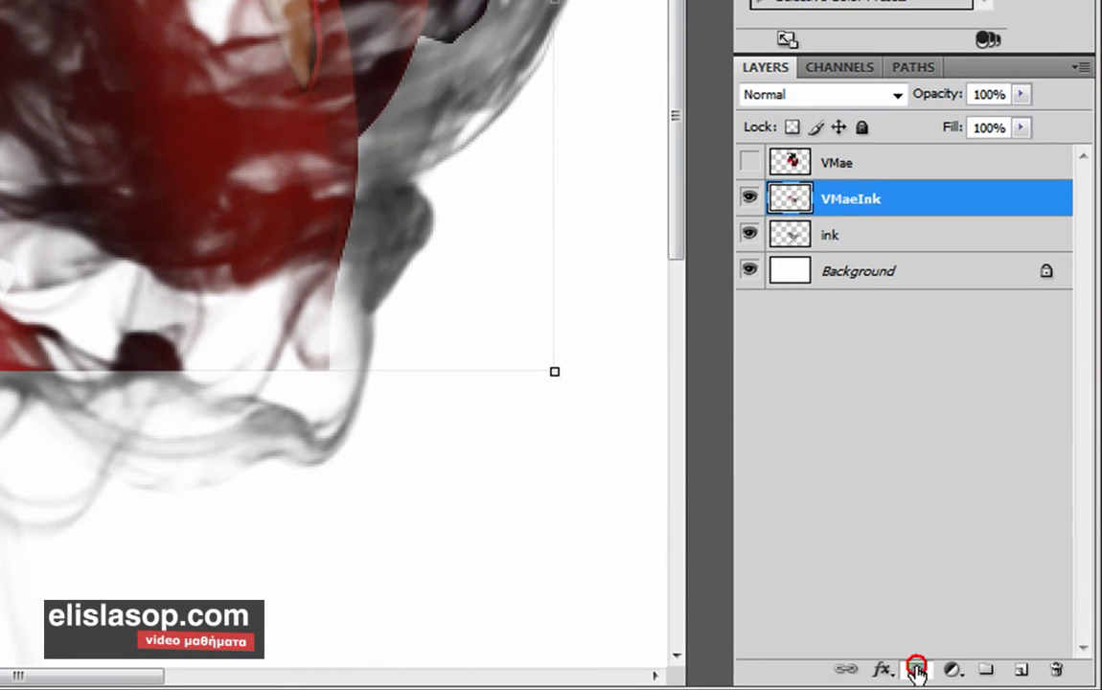
Add a layer mask to VMaeInk and paint on it to blend part of the red copy away
left_click(916, 669)
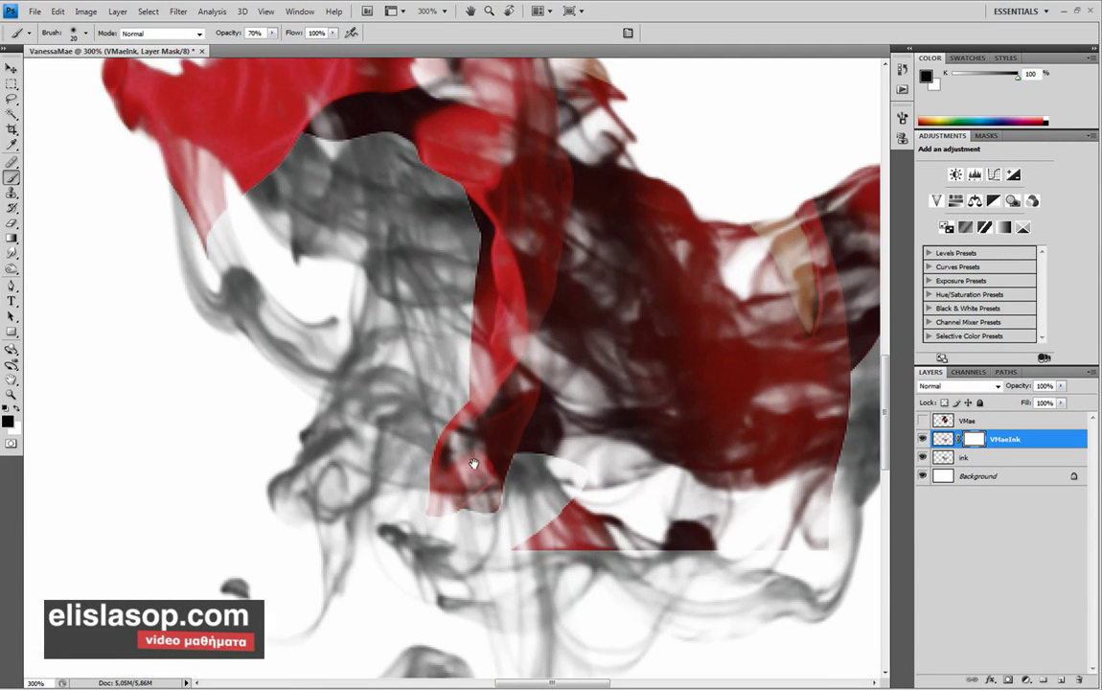
left_click_drag(473, 464, 334, 425)
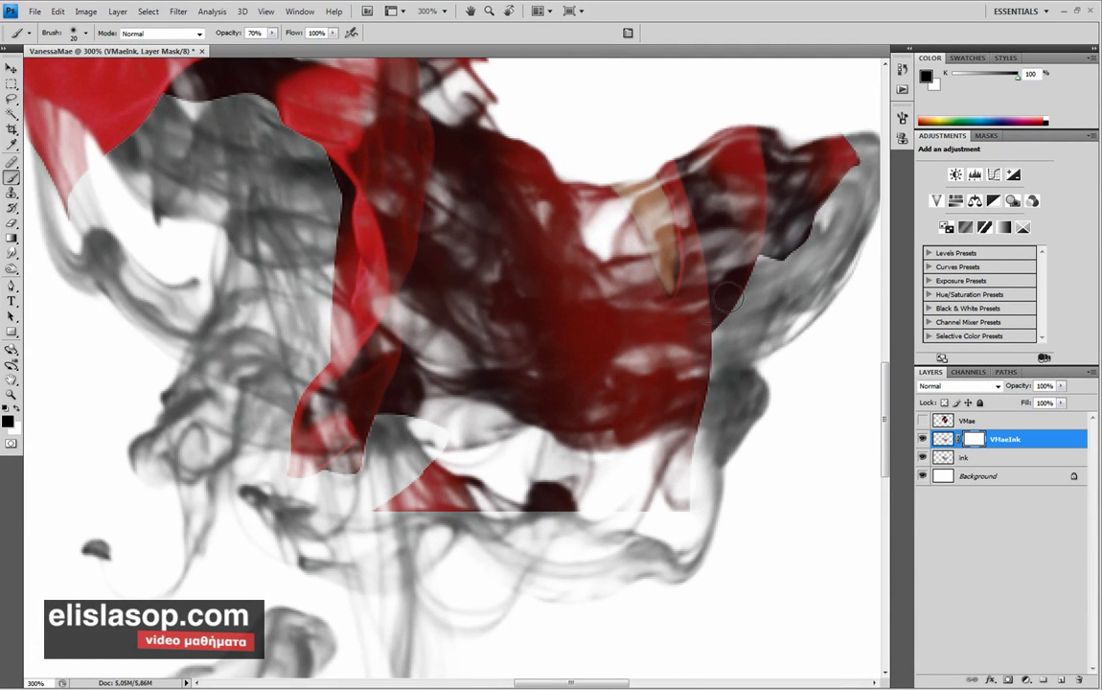
left_click_drag(308, 271, 475, 406)
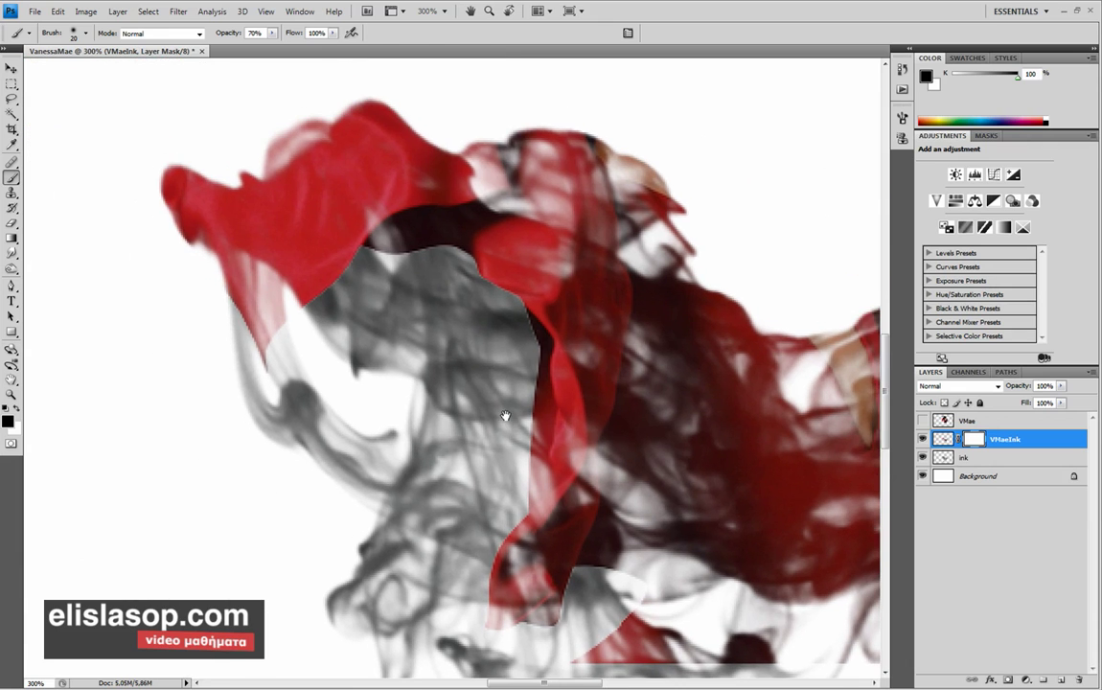
mouse_move(371, 417)
left_mouse_down()
mouse_move(407, 394)
mouse_move(489, 400)
left_mouse_up()
key("bracketright")
key("bracketright")
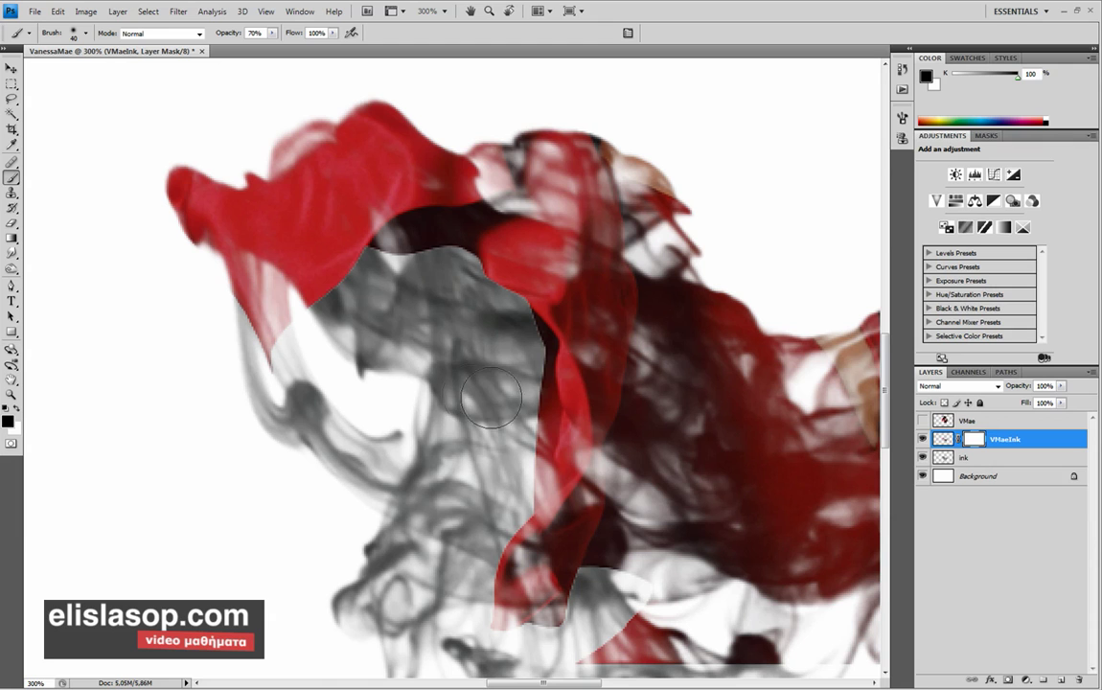
Zoom out to view the whole ink cloud, compare layer visibility, and select the ink layer
left_click(489, 400, "alt")
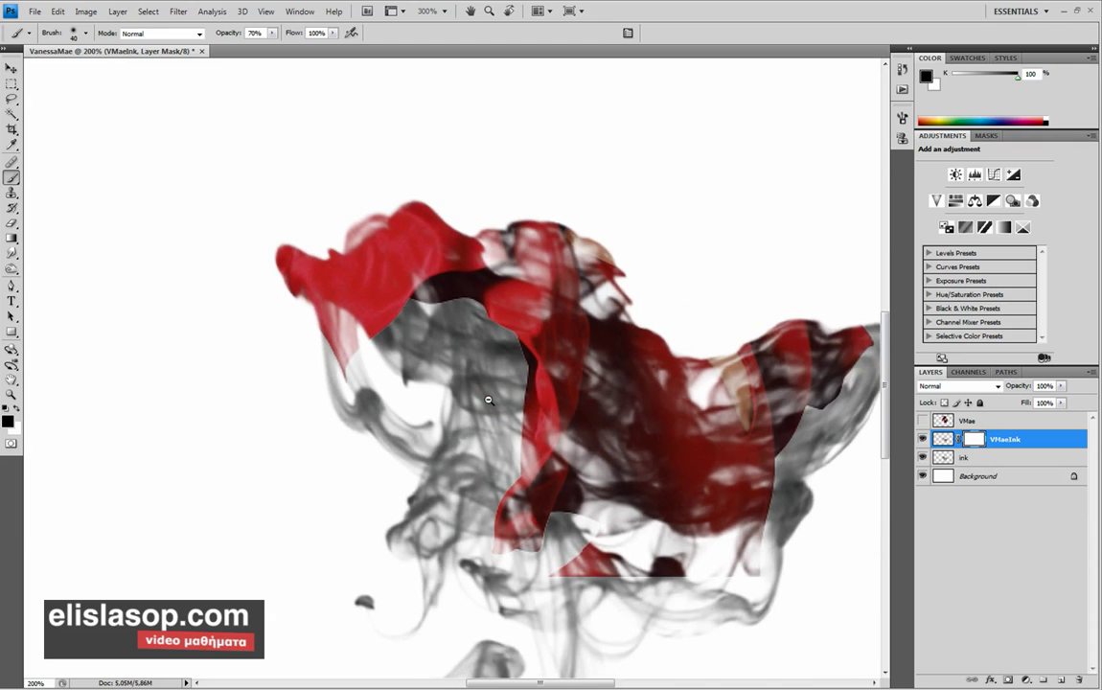
left_click_drag(490, 399, 428, 341)
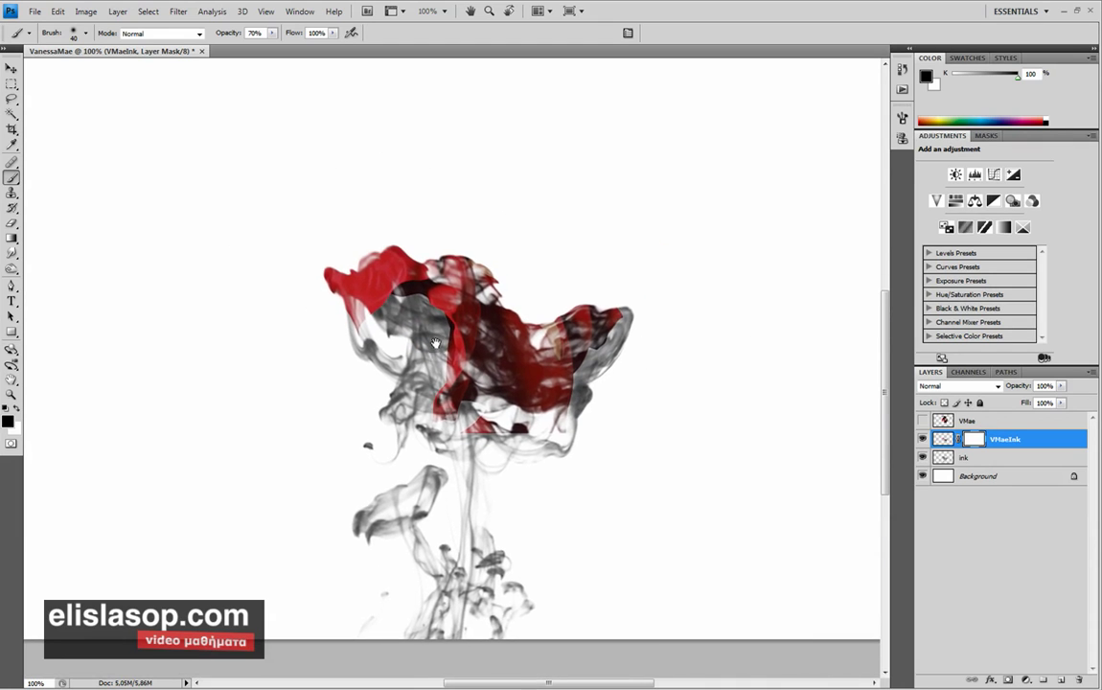
left_click(923, 439)
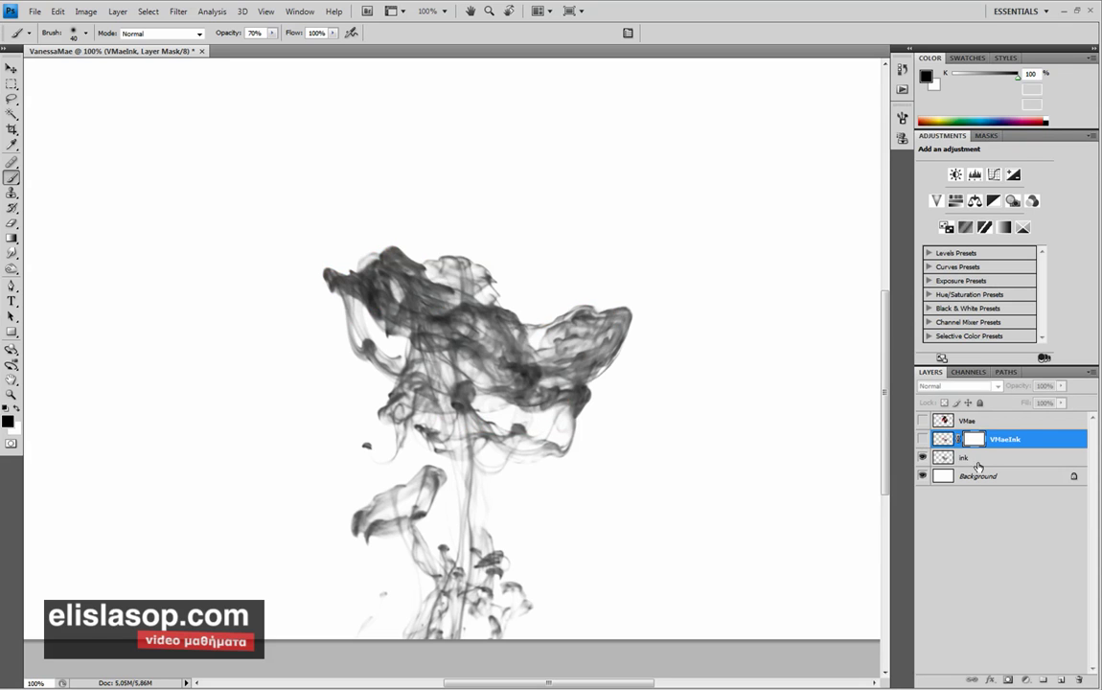
left_click(964, 457)
left_click(923, 420)
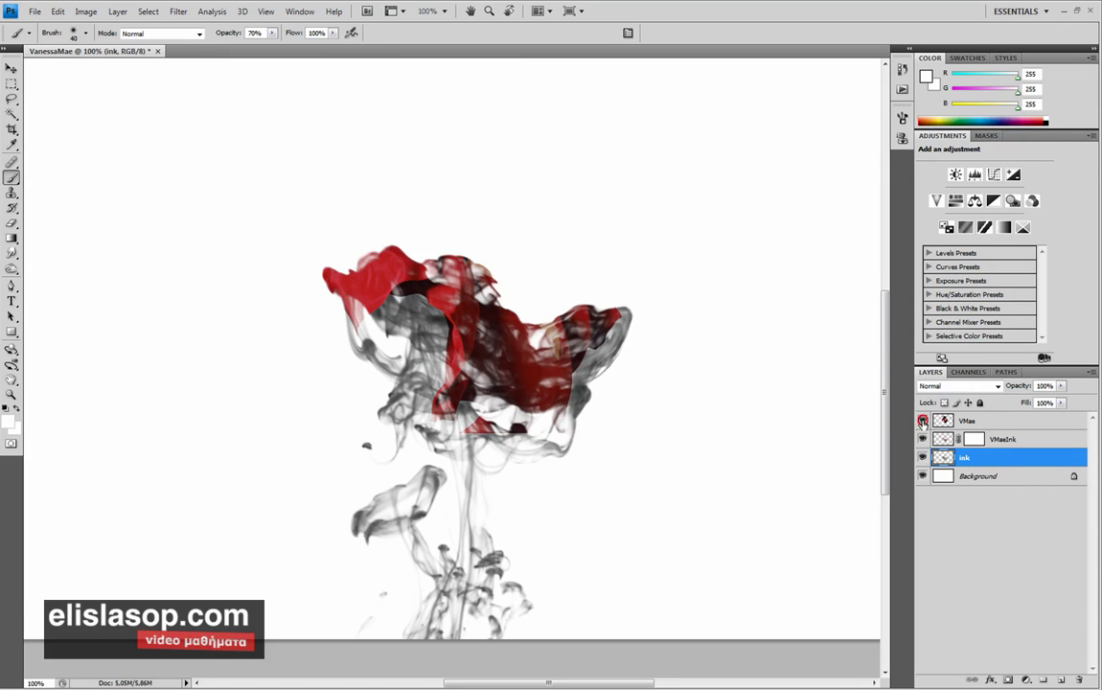
left_click(922, 420)
Add a Gradient Overlay to the ink layer's blending options with Color blend mode
right_click(990, 459)
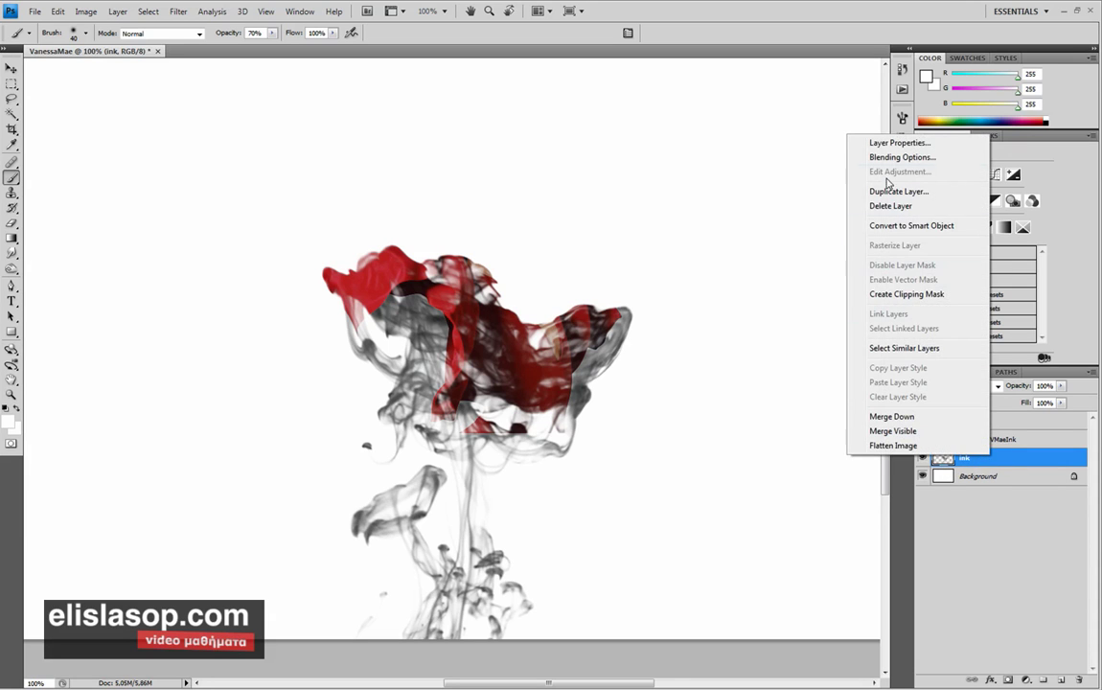
left_click(824, 219)
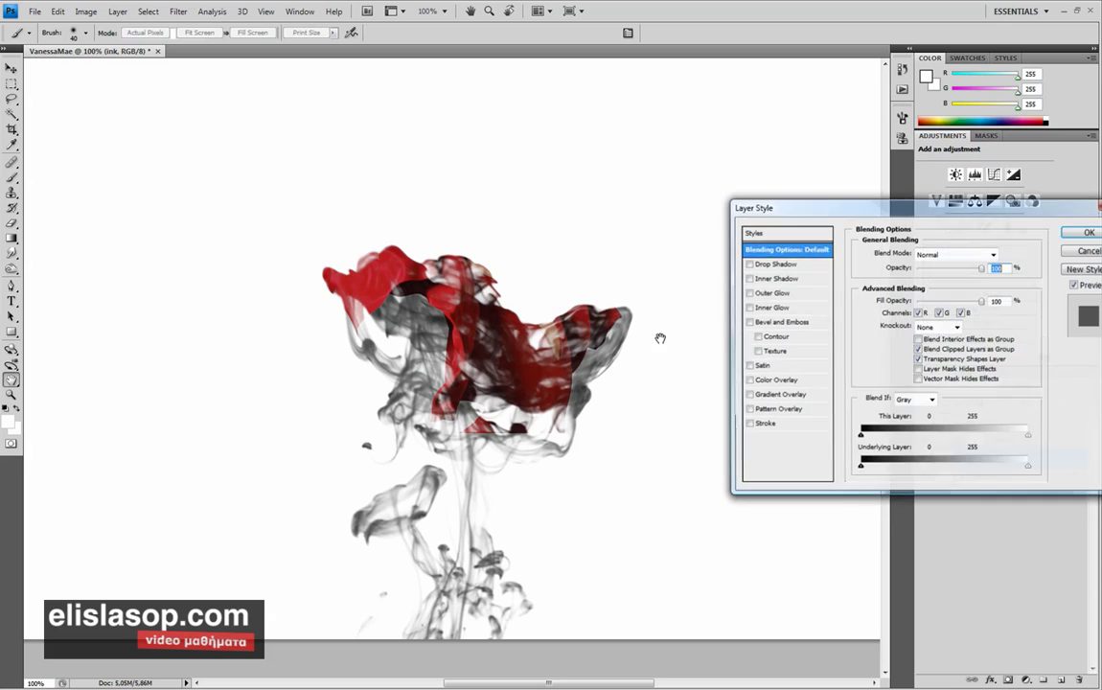
mouse_move(753, 192)
left_mouse_down()
mouse_move(725, 184)
mouse_move(678, 136)
left_mouse_up()
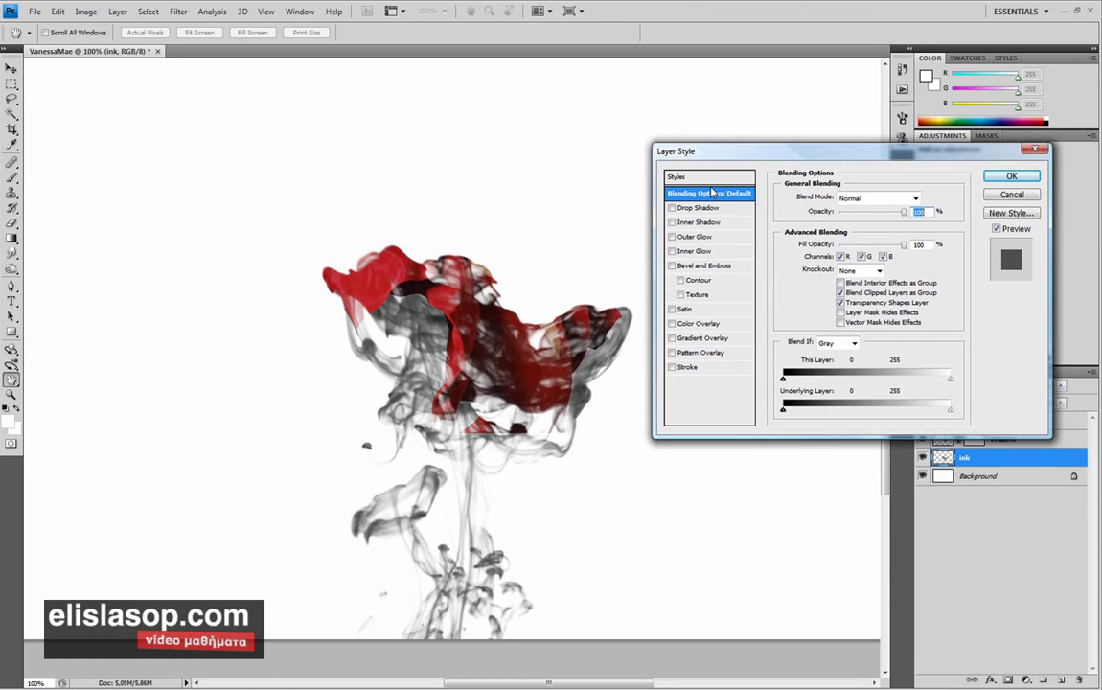
left_click(711, 339)
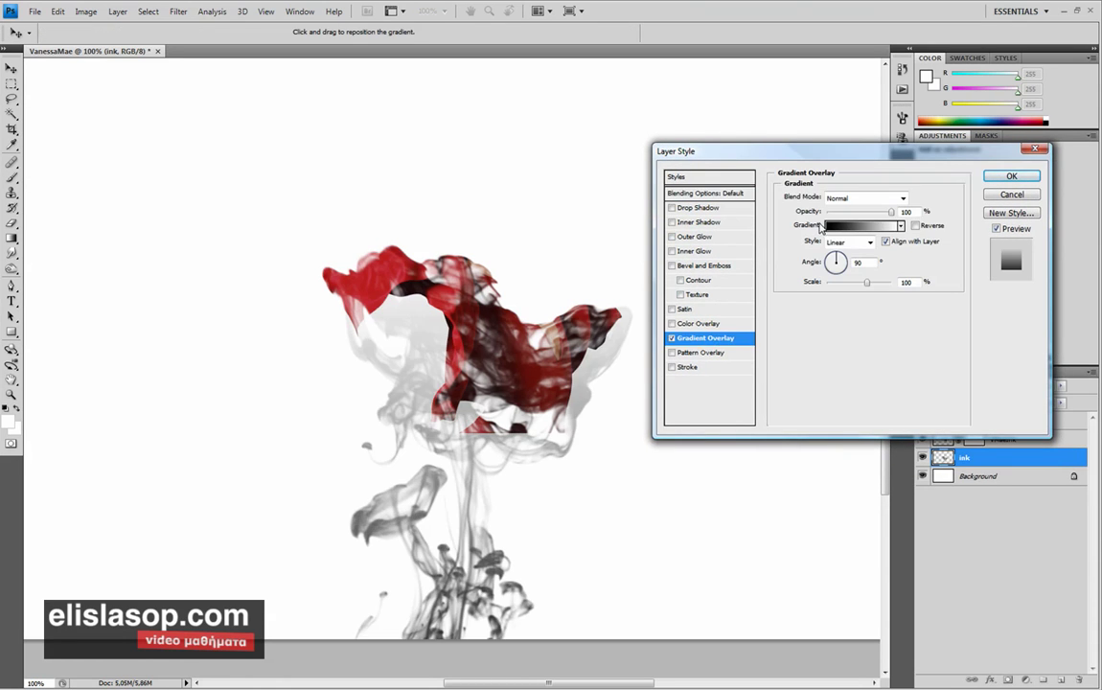
left_click(841, 226)
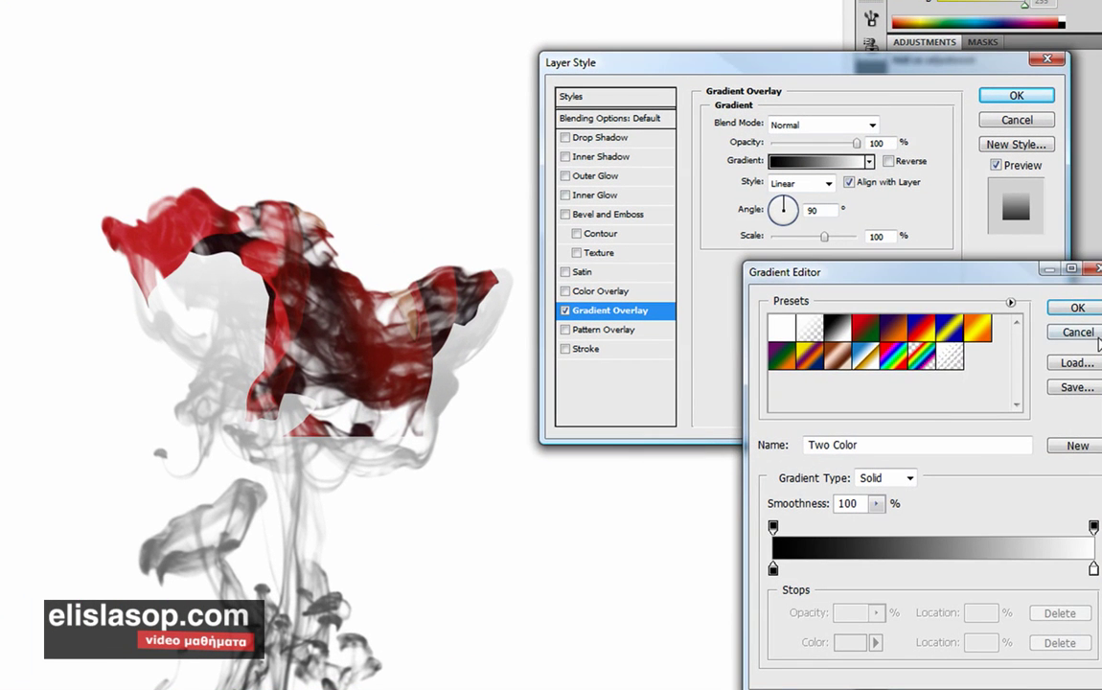
left_click(1093, 332)
left_click(801, 125)
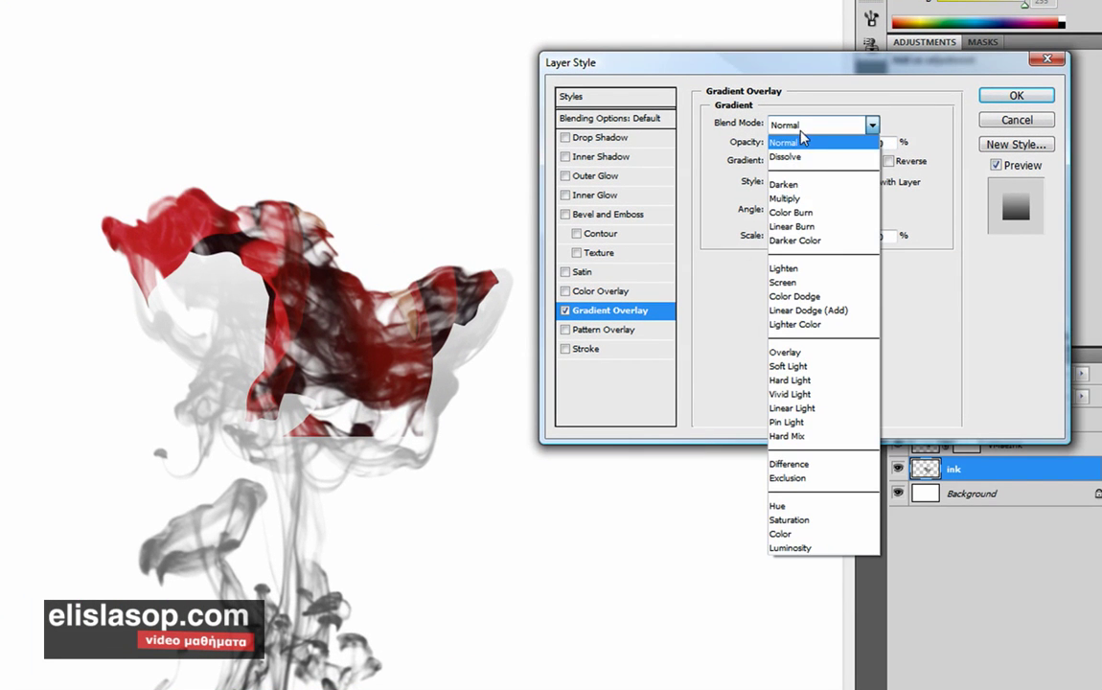
left_click(778, 534)
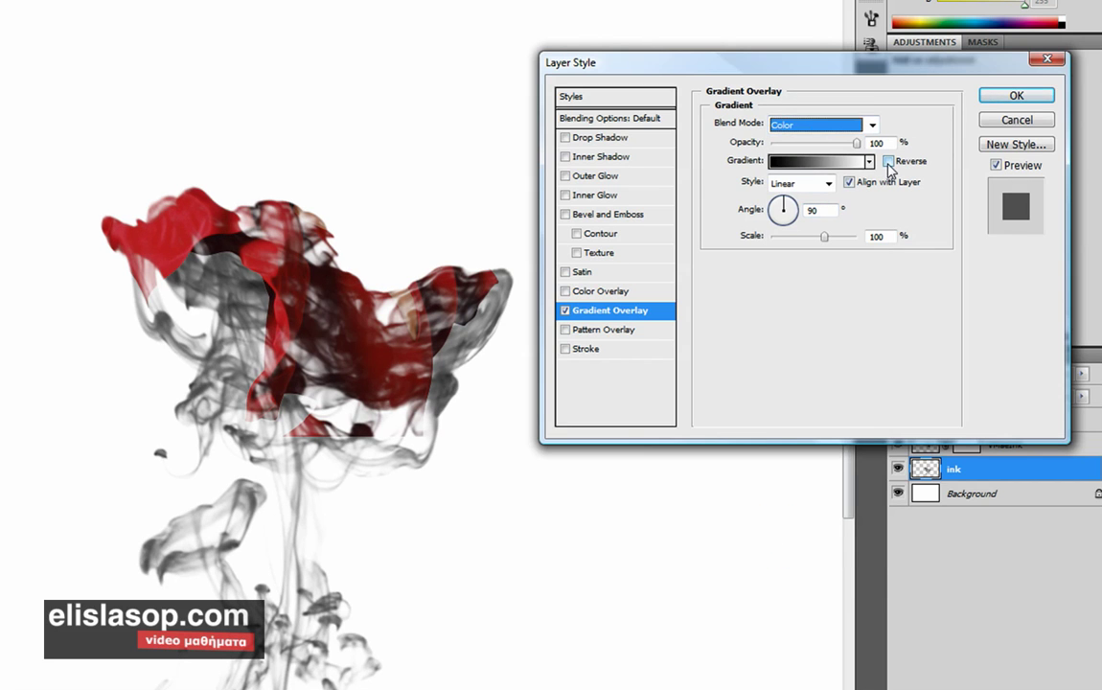
Choose the Red, Green gradient preset for the overlay and tick Reverse
left_click(840, 163)
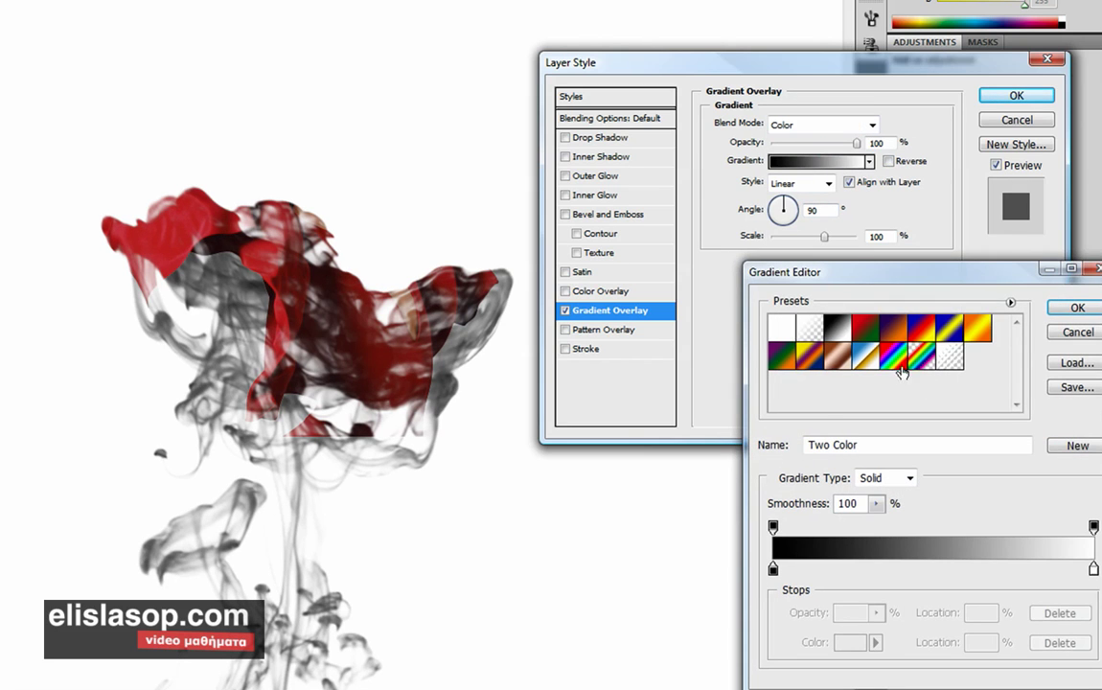
left_click(868, 329)
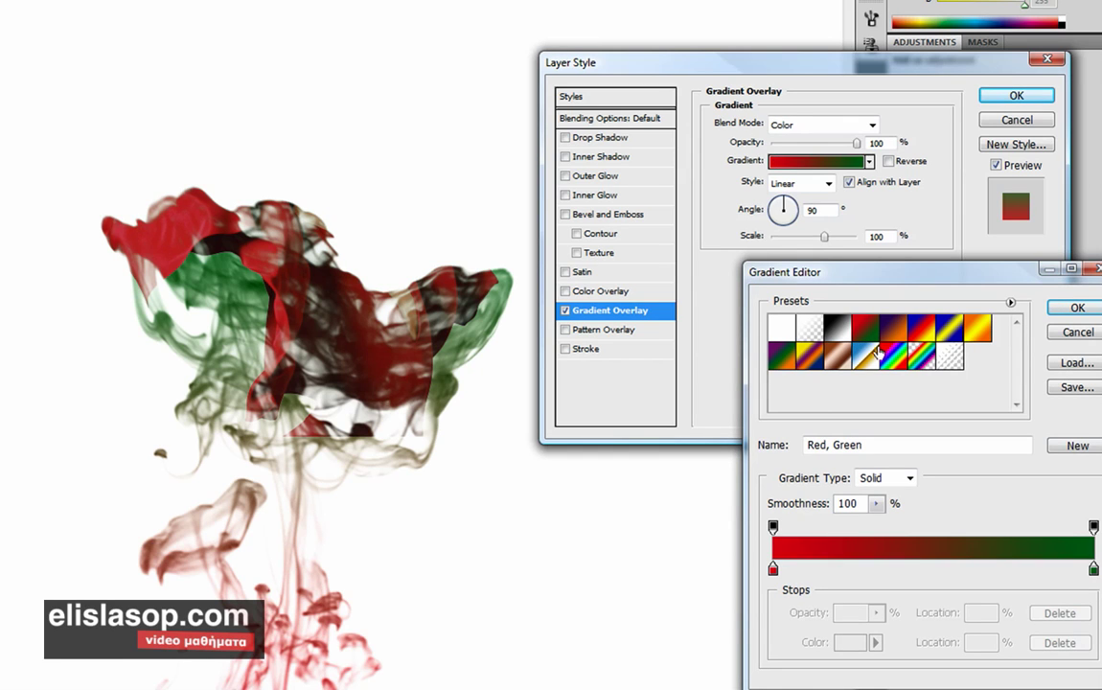
left_click(1076, 310)
left_click(889, 161)
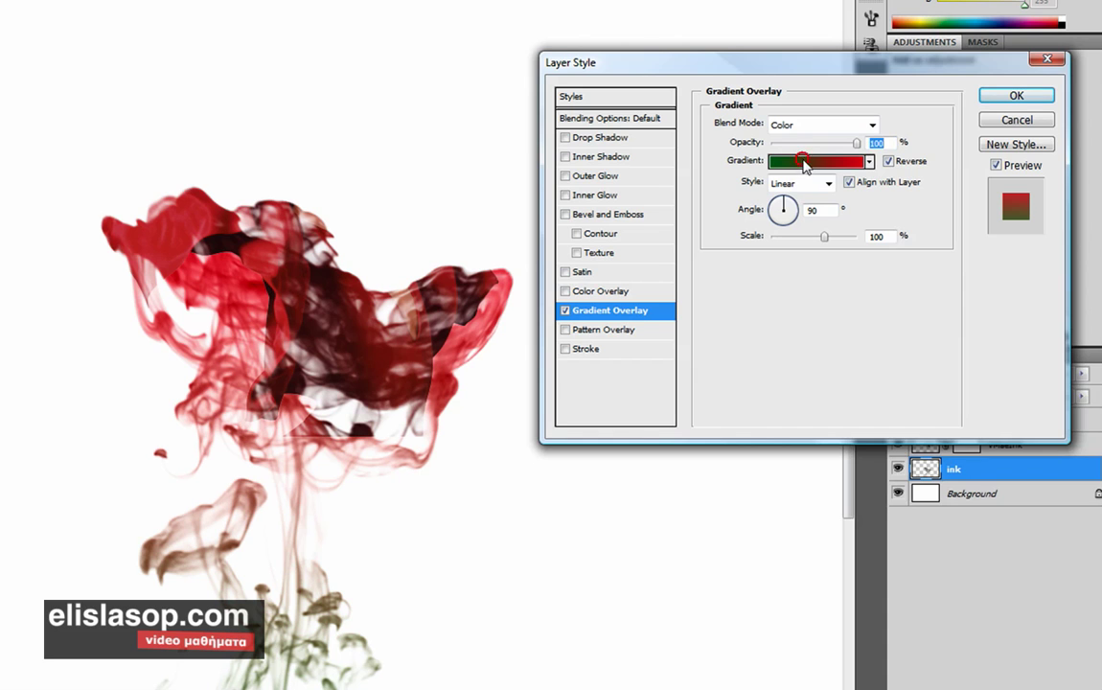
left_click(804, 162)
Set the gradient's left stop to a red sampled from the dress and add a dark red stop at 70%
left_click(774, 570)
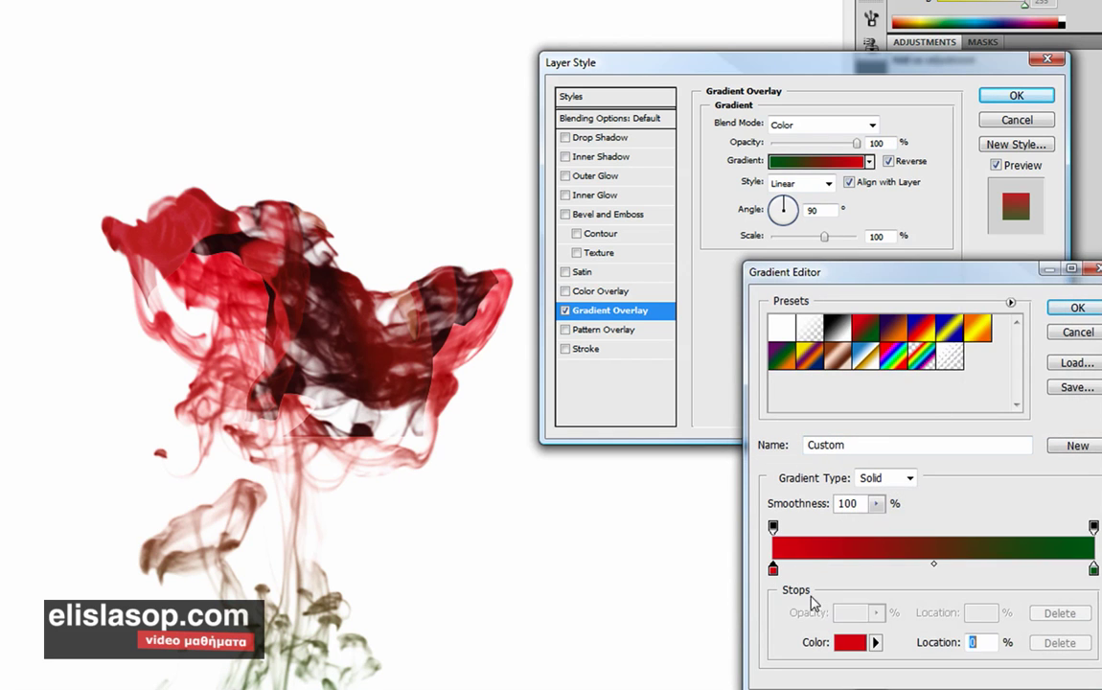
left_click(850, 643)
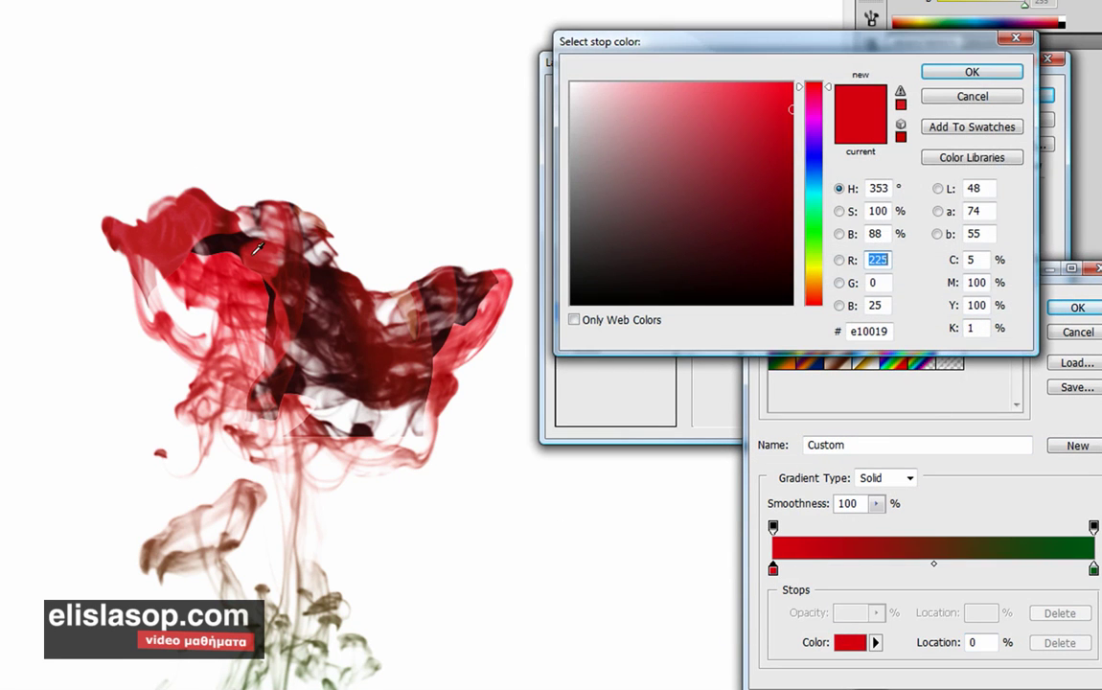
left_click(256, 248)
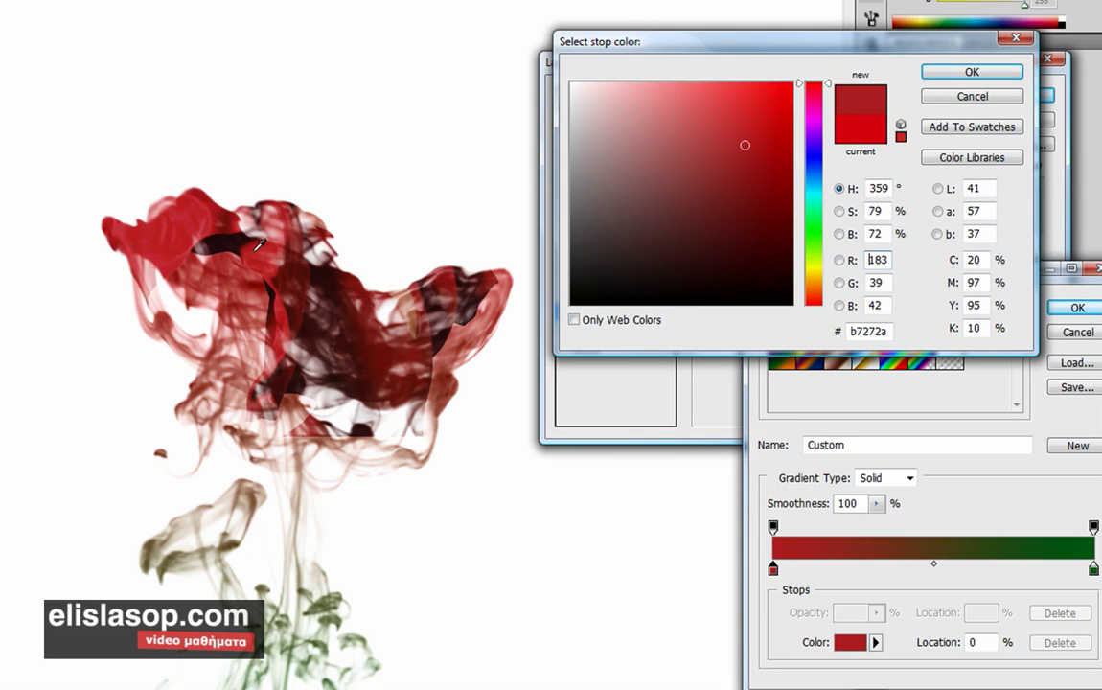
left_click(194, 196)
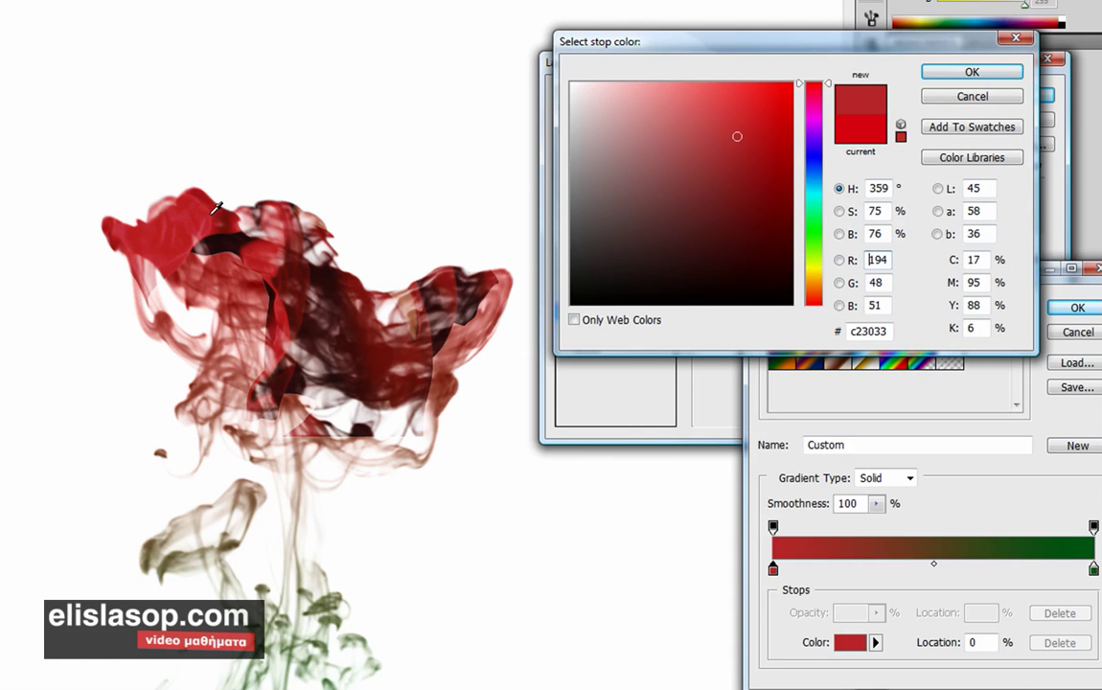
left_click(201, 188)
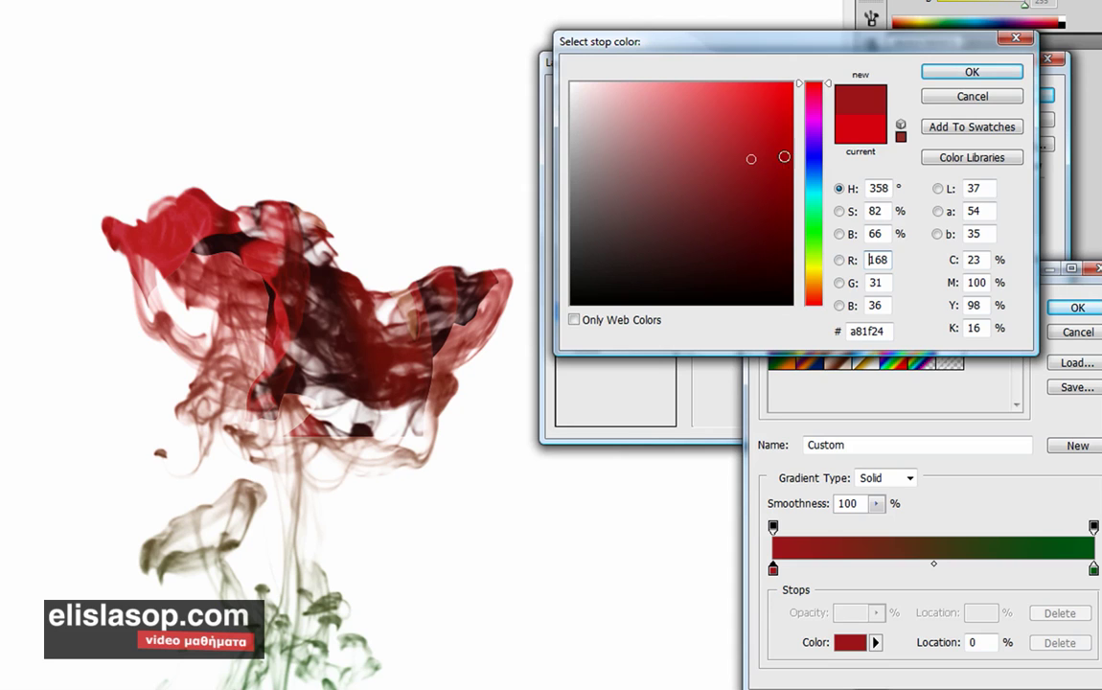
left_click(961, 73)
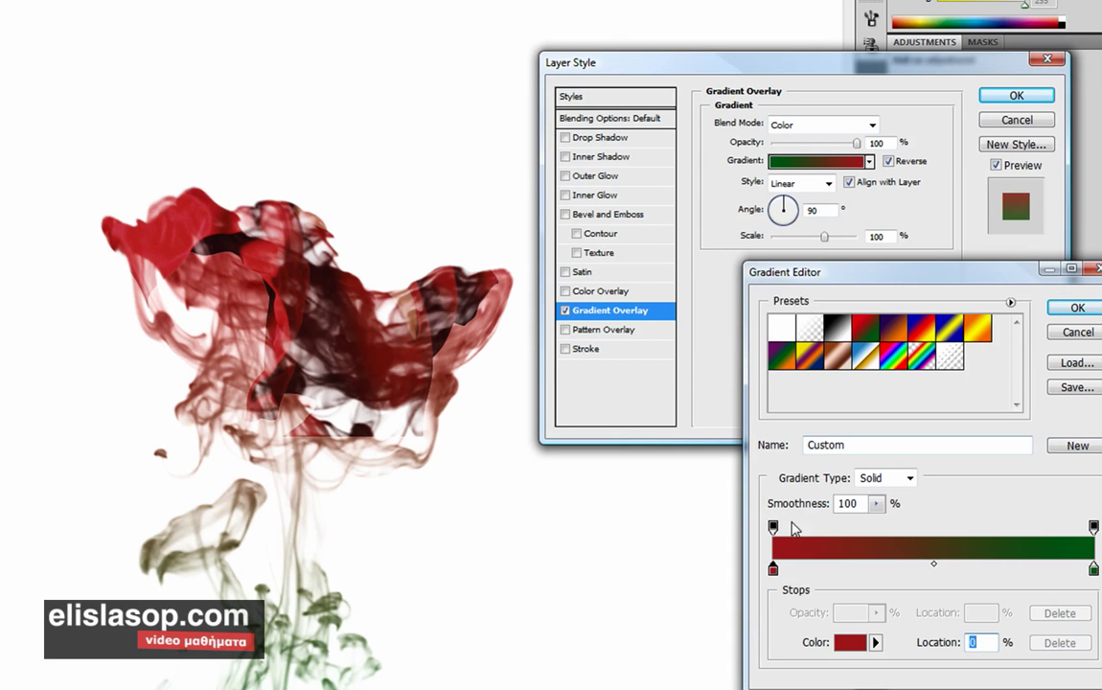
left_click(997, 573)
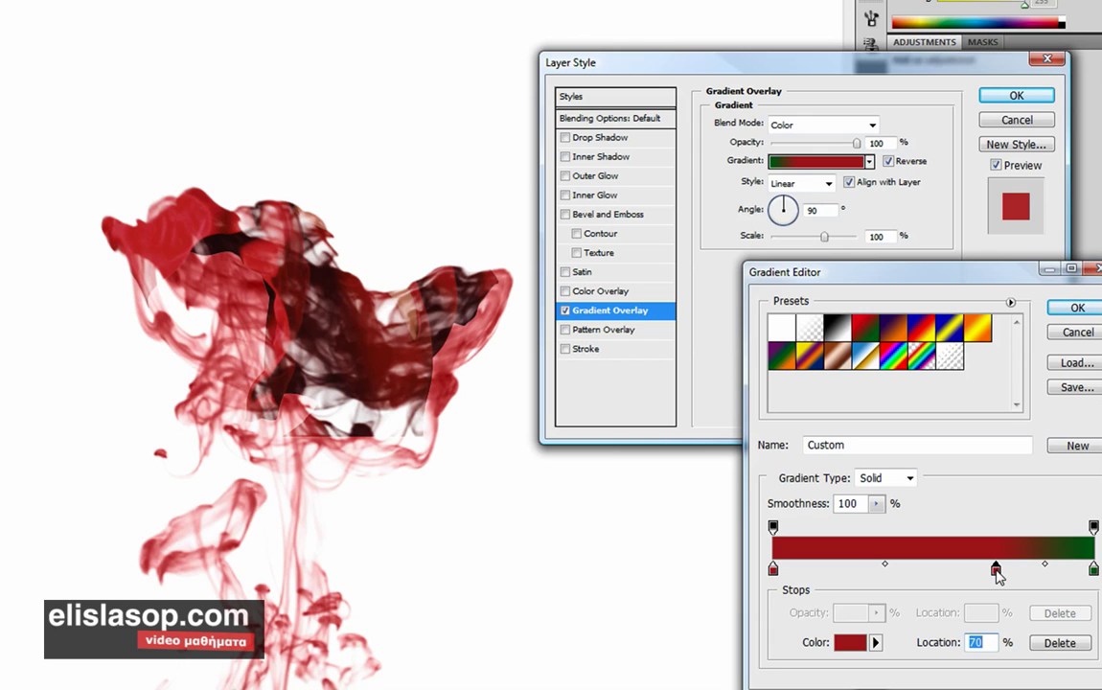
left_click(849, 642)
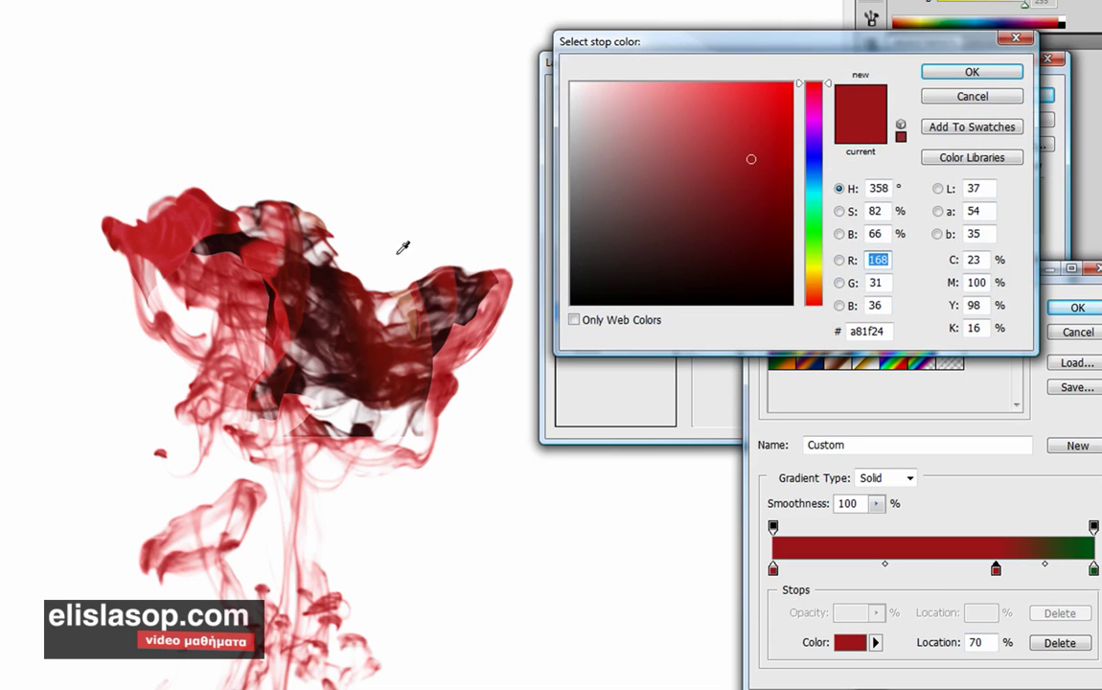
left_click(450, 277)
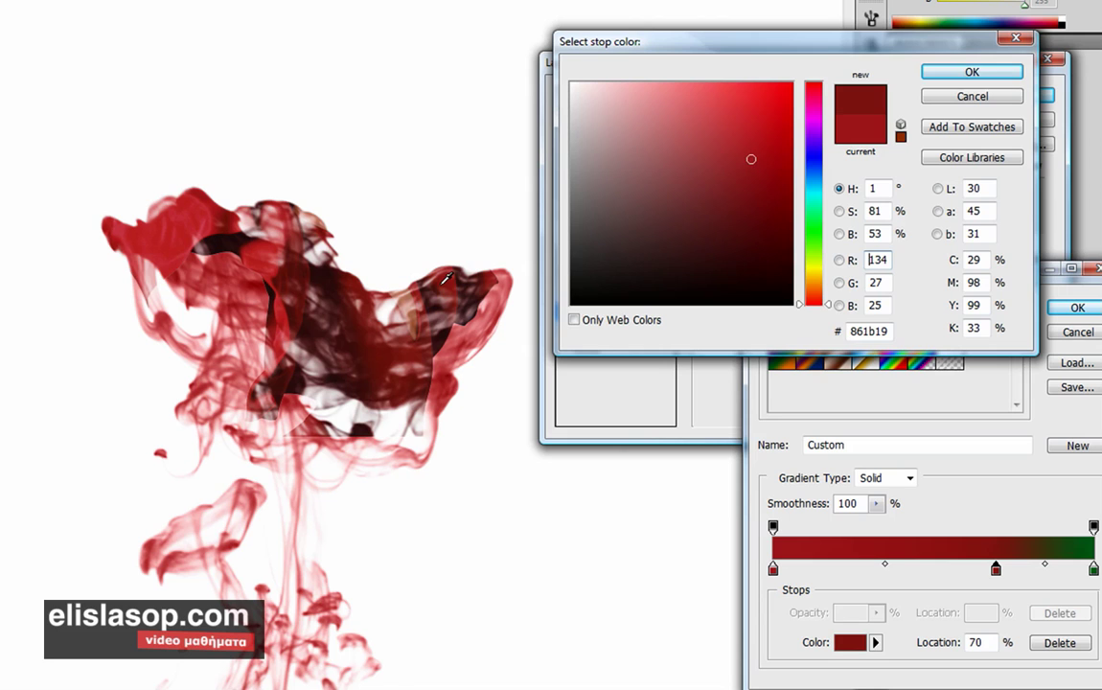
left_click(953, 79)
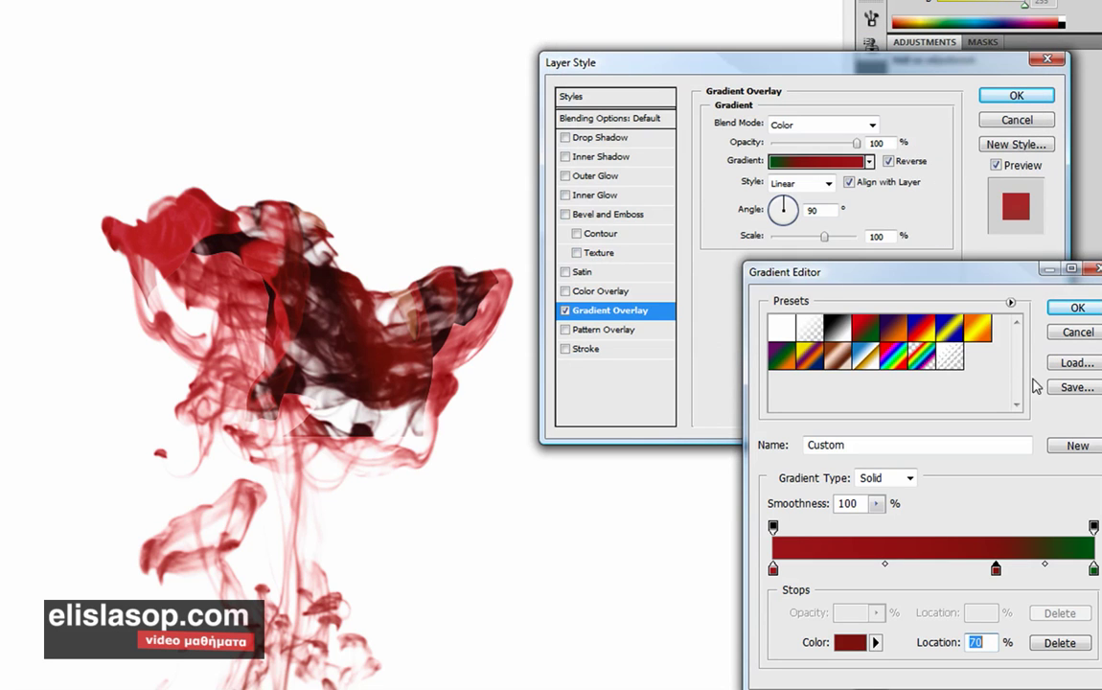
Change the right green stop to a fully saturated magenta and accept the red-to-magenta gradient
left_click(1094, 571)
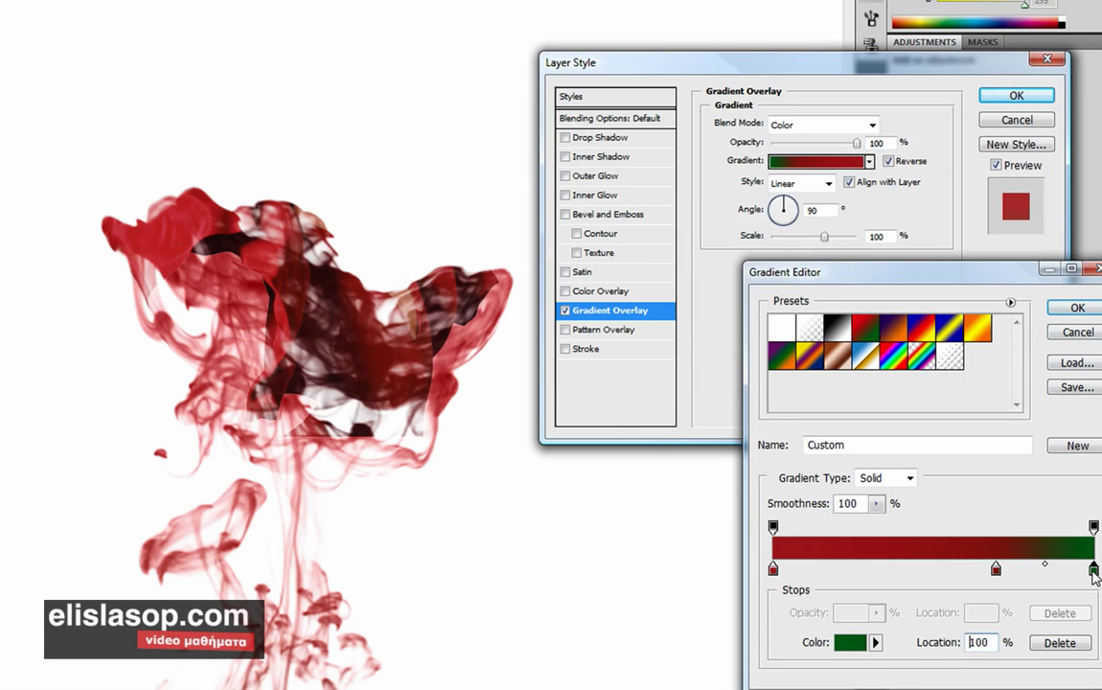
left_click(845, 643)
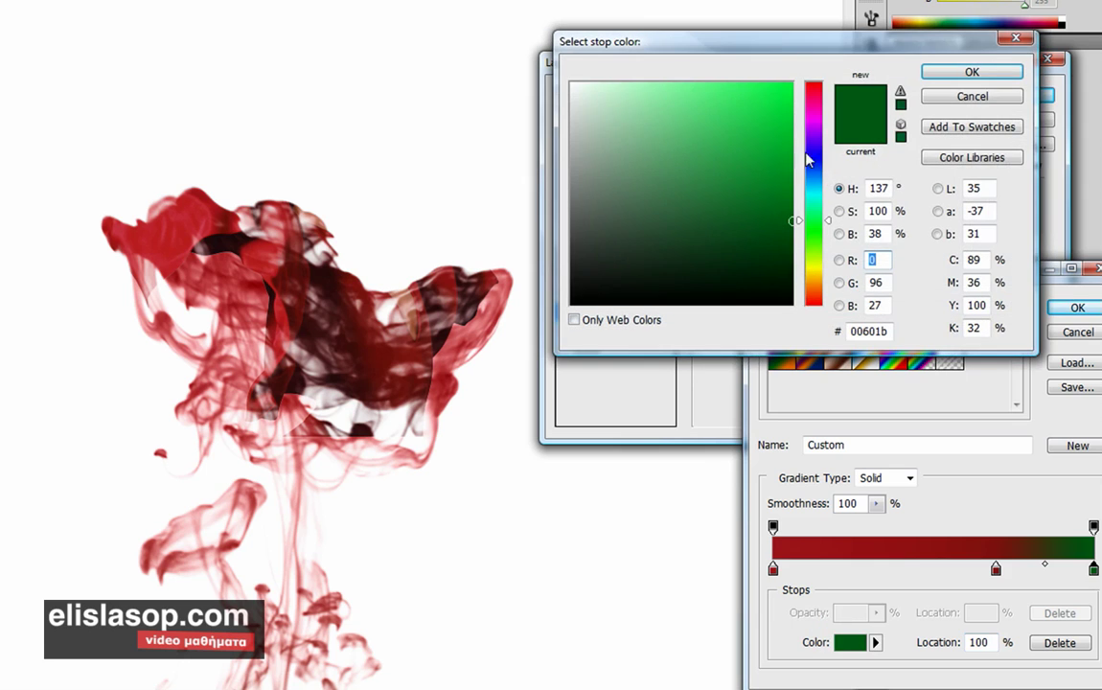
left_click(813, 118)
left_click_drag(743, 85, 729, 86)
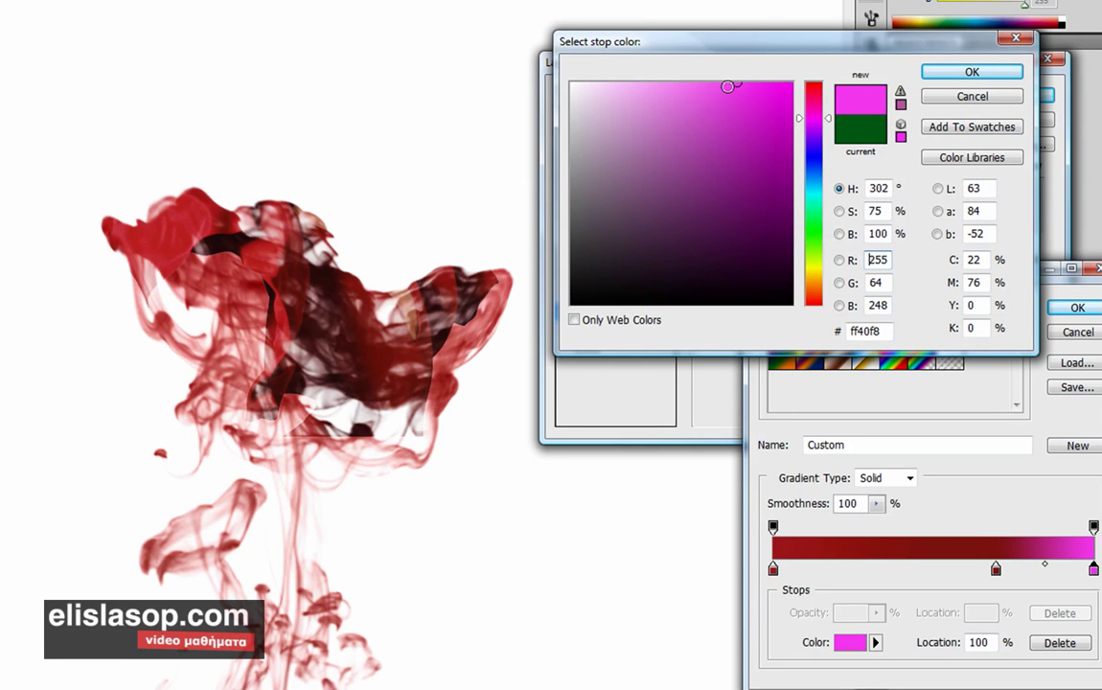
left_click(696, 84)
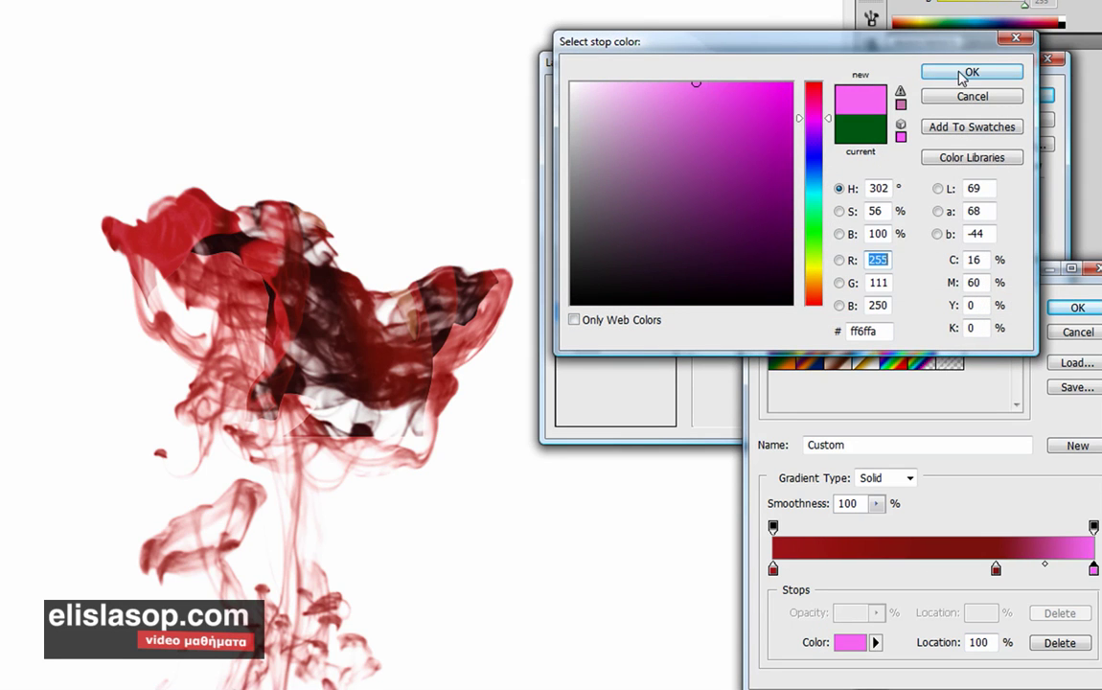
left_click(791, 83)
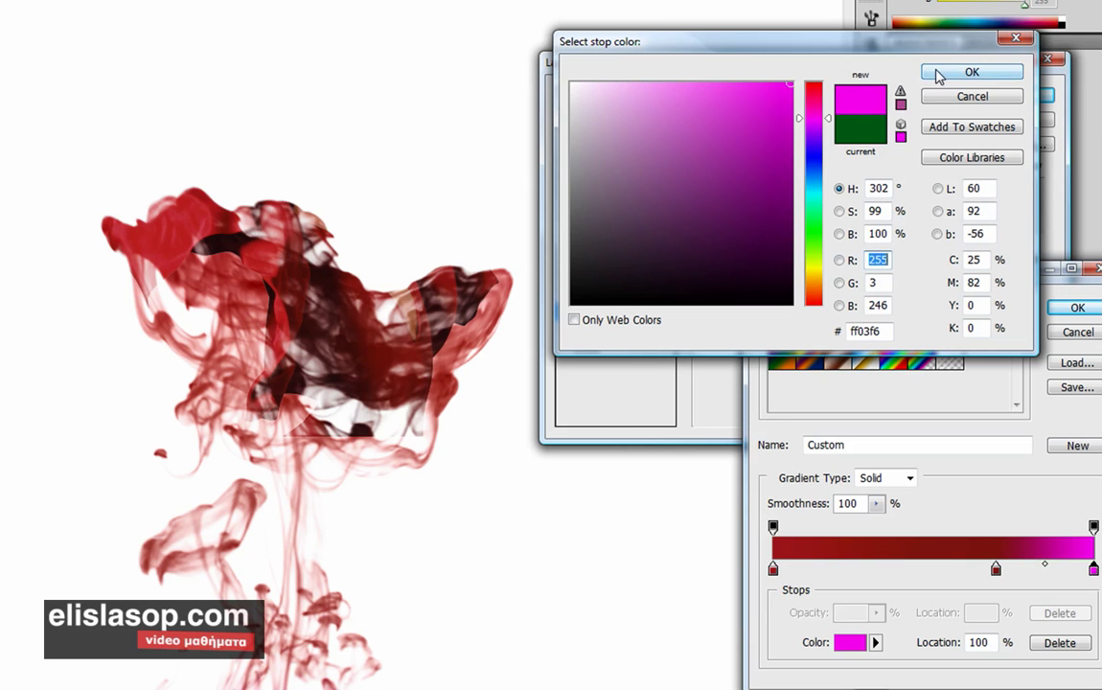
left_click(940, 76)
left_click(1073, 308)
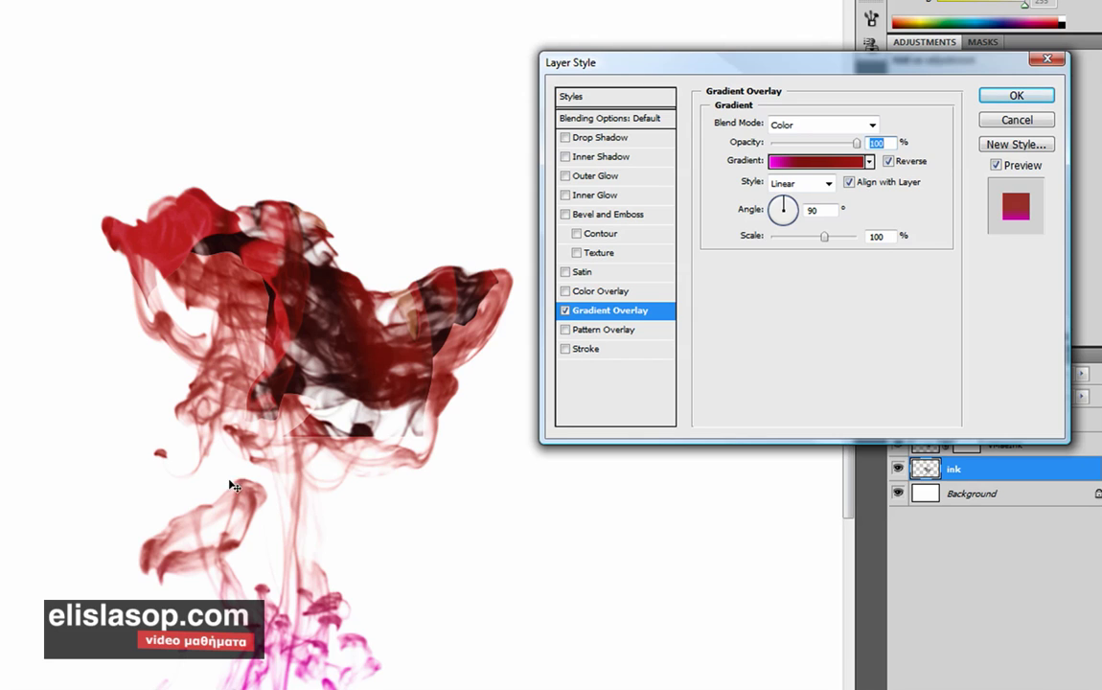
Reposition the overlay on the smoke, set its scale to 142, and confirm the layer style
left_click_drag(275, 474, 285, 479)
mouse_move(826, 237)
left_mouse_down()
mouse_move(850, 237)
mouse_move(819, 238)
left_mouse_up()
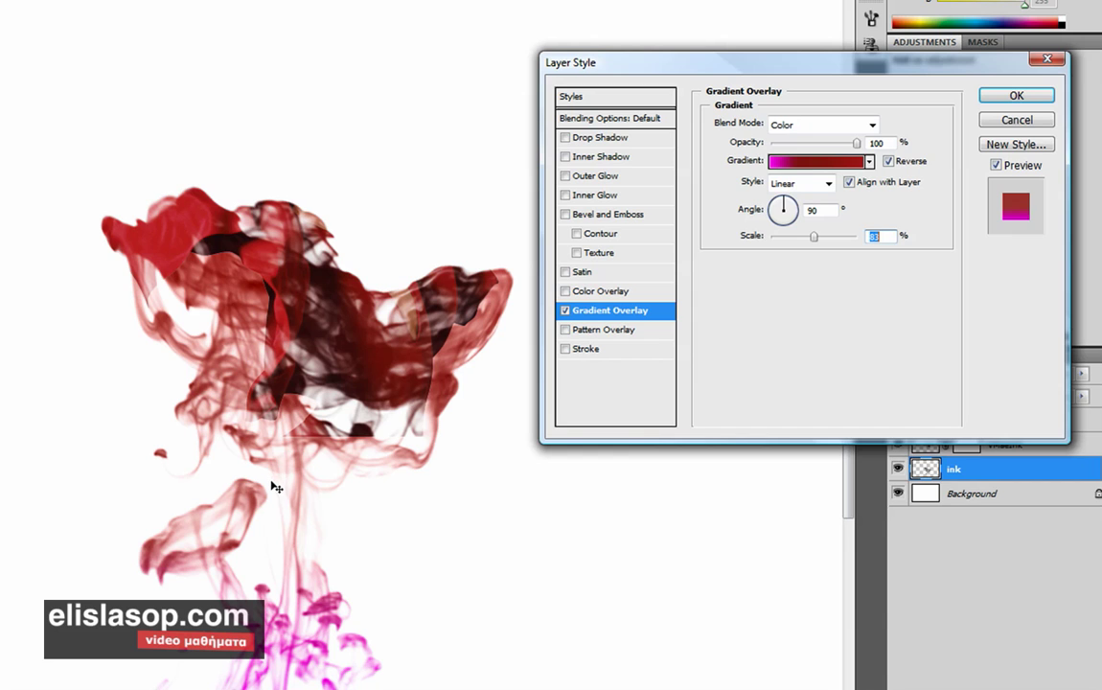
left_click(1008, 97)
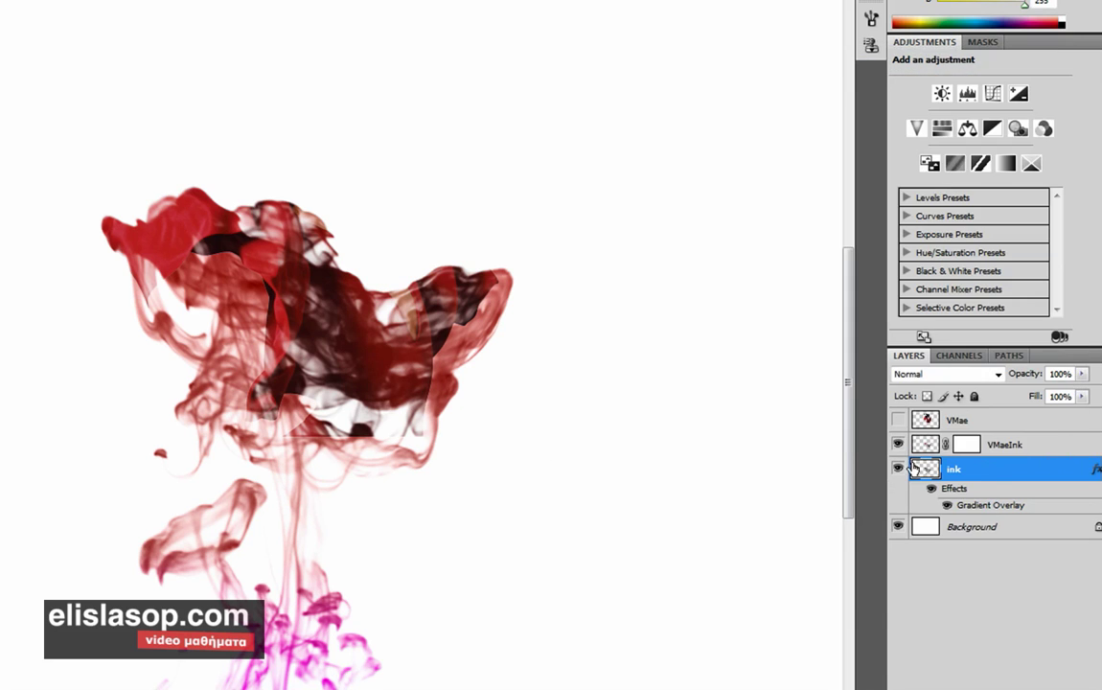
Select VMaeInk, make black the foreground, target its layer mask, and set brush opacity to 30%
left_click(923, 444)
scroll(374, 372, "up", 1)
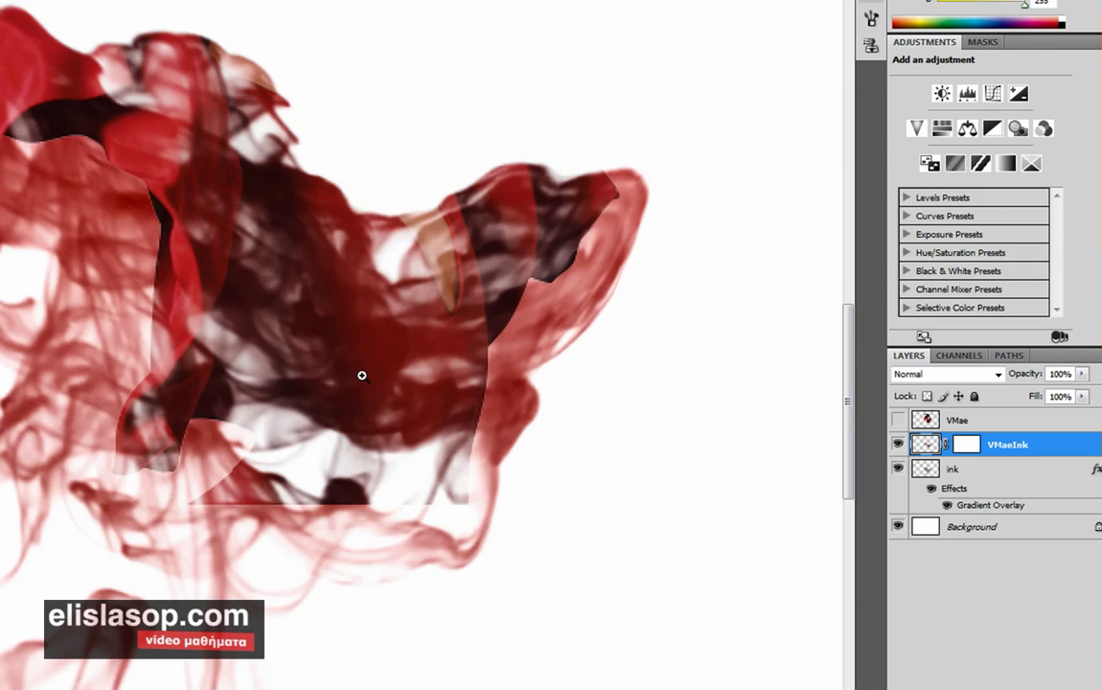
scroll(335, 372, "up", 1)
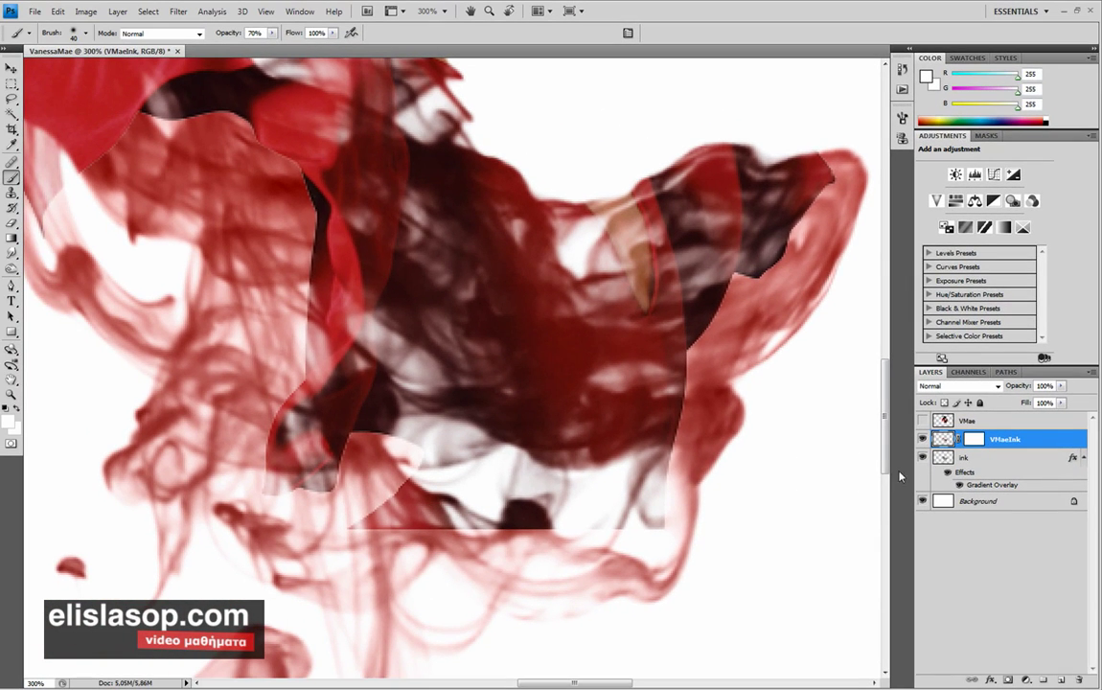
key("x")
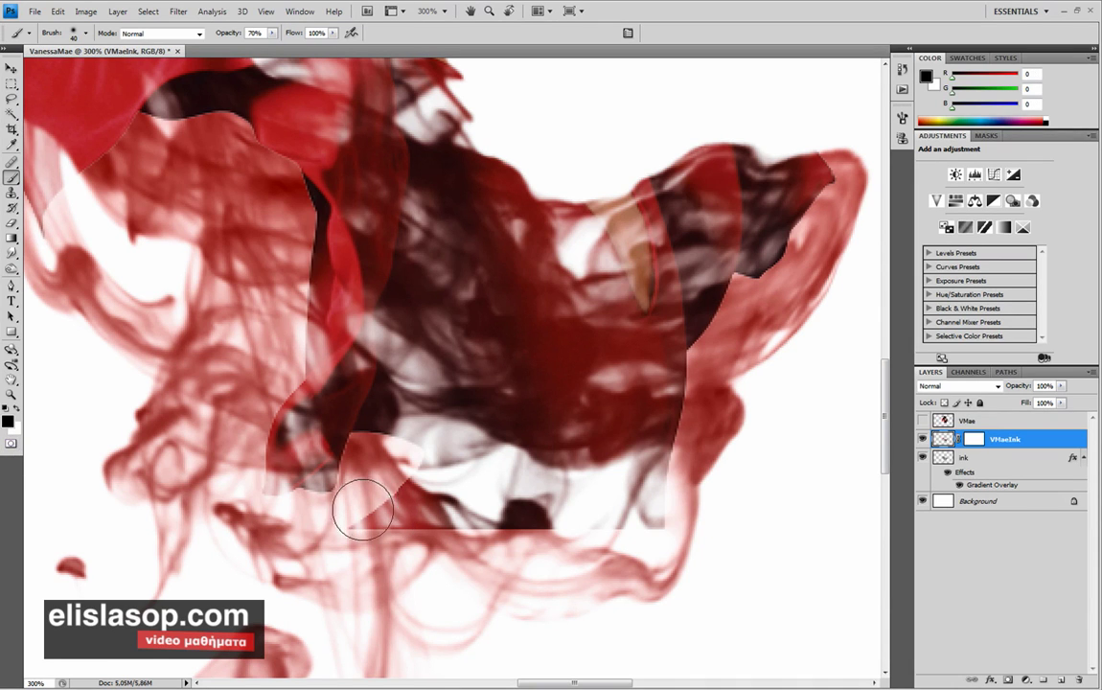
scroll(401, 523, "up", 1)
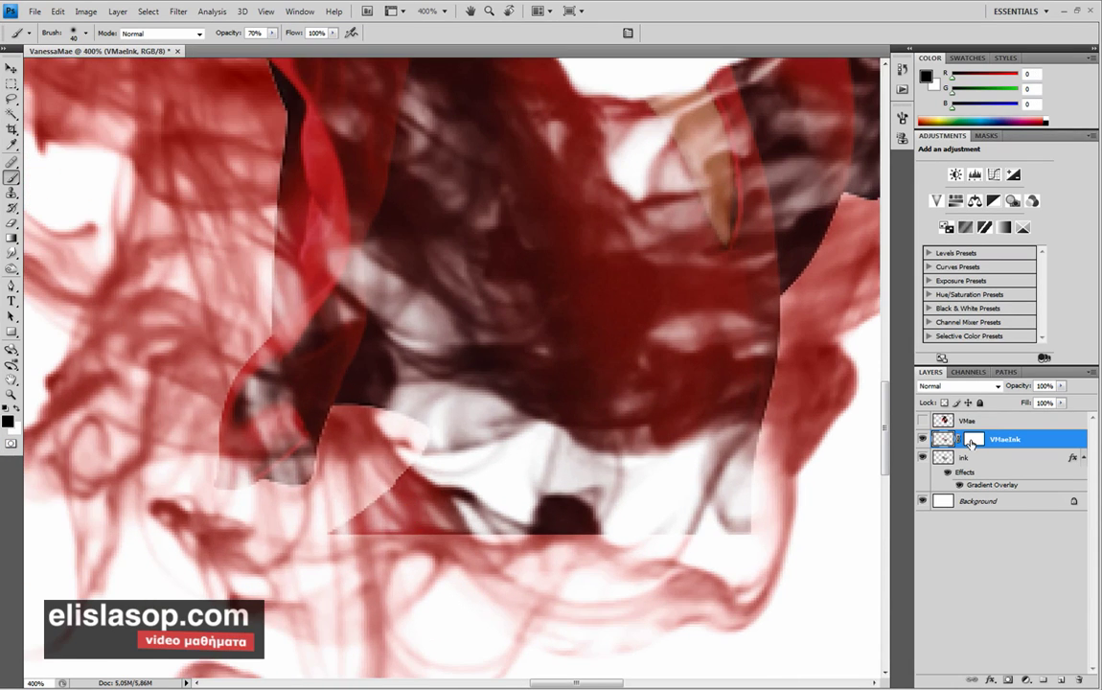
key("ctrl+backslash")
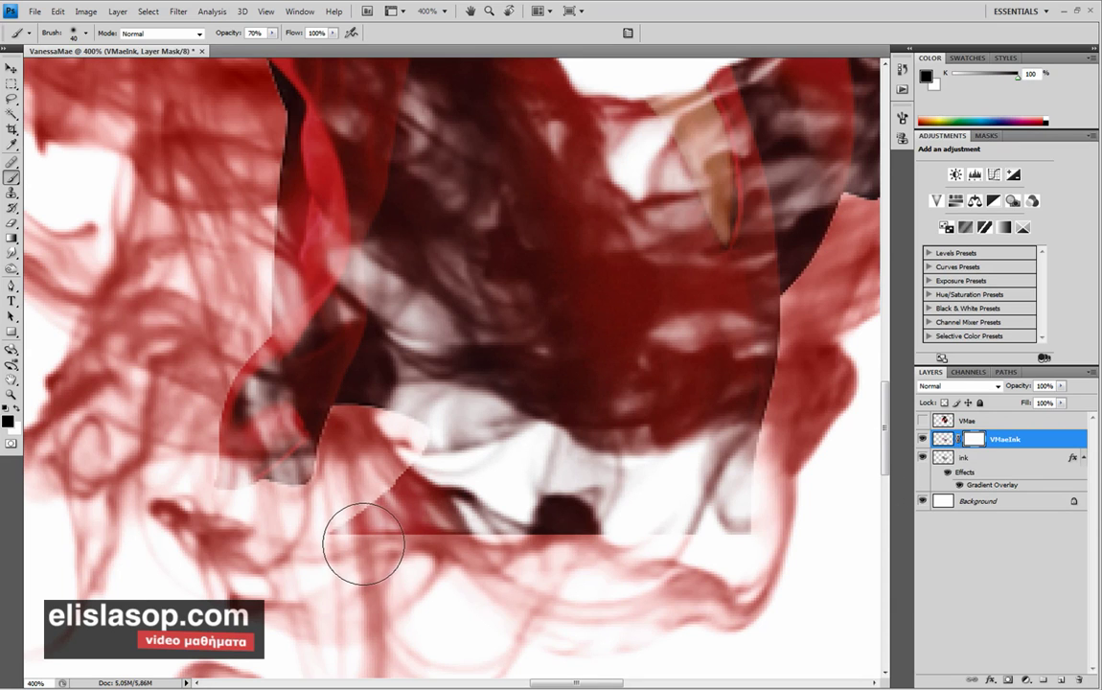
key("3")
Paint the mask along the hard lower, diagonal and right edges so the dress fades into the smoke
mouse_move(364, 546)
left_mouse_down()
mouse_move(316, 531)
mouse_move(423, 554)
mouse_move(544, 553)
left_mouse_up()
mouse_move(543, 547)
left_mouse_down()
mouse_move(530, 546)
mouse_move(554, 561)
mouse_move(746, 534)
left_mouse_up()
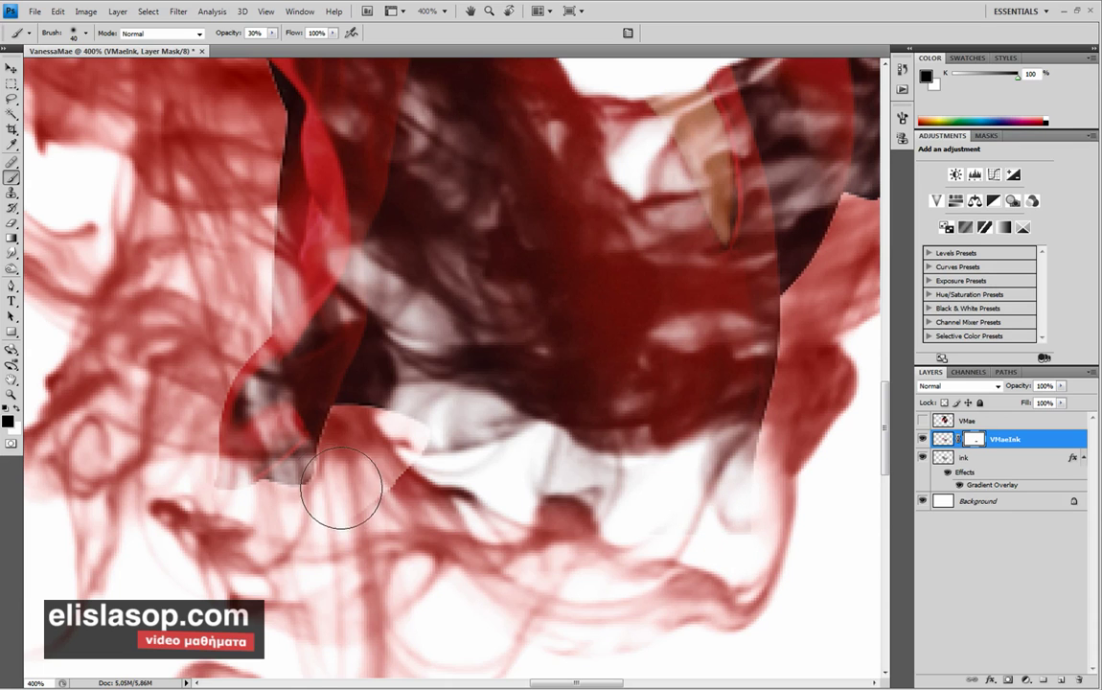
mouse_move(401, 487)
left_mouse_down()
mouse_move(382, 493)
mouse_move(499, 505)
mouse_move(474, 466)
mouse_move(299, 365)
left_mouse_up()
mouse_move(541, 467)
left_mouse_down()
mouse_move(485, 517)
mouse_move(409, 518)
mouse_move(406, 463)
mouse_move(418, 455)
mouse_move(593, 464)
mouse_move(316, 450)
left_mouse_up()
mouse_move(633, 467)
left_mouse_down()
mouse_move(389, 463)
mouse_move(310, 437)
mouse_move(337, 443)
left_mouse_up()
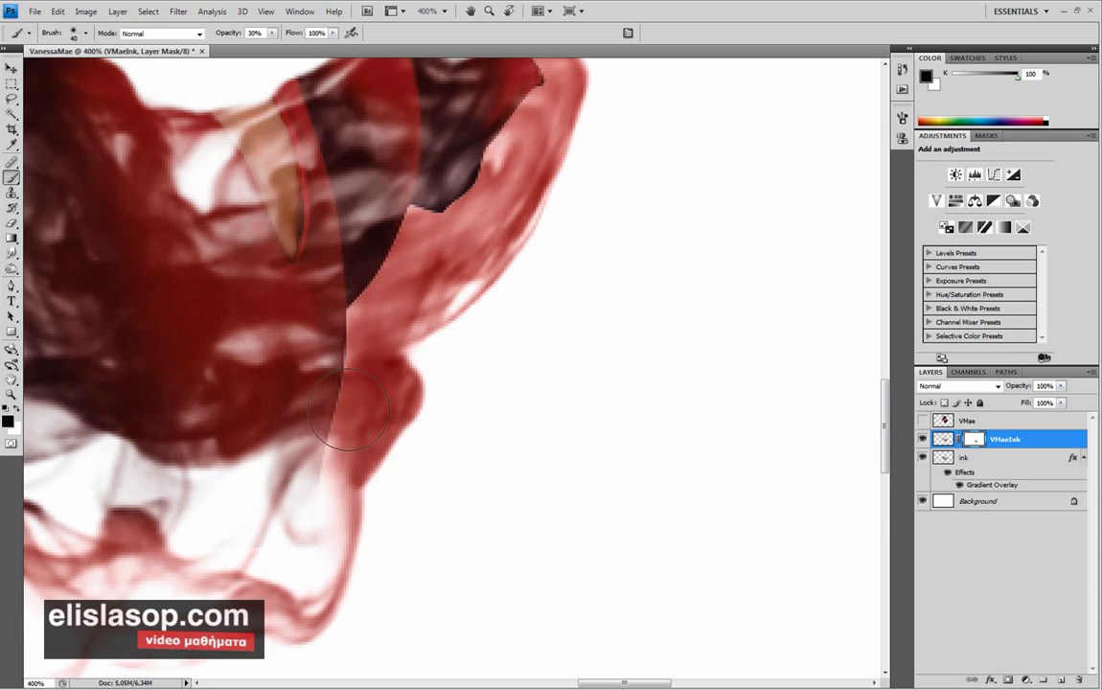
left_click_drag(346, 337, 357, 356)
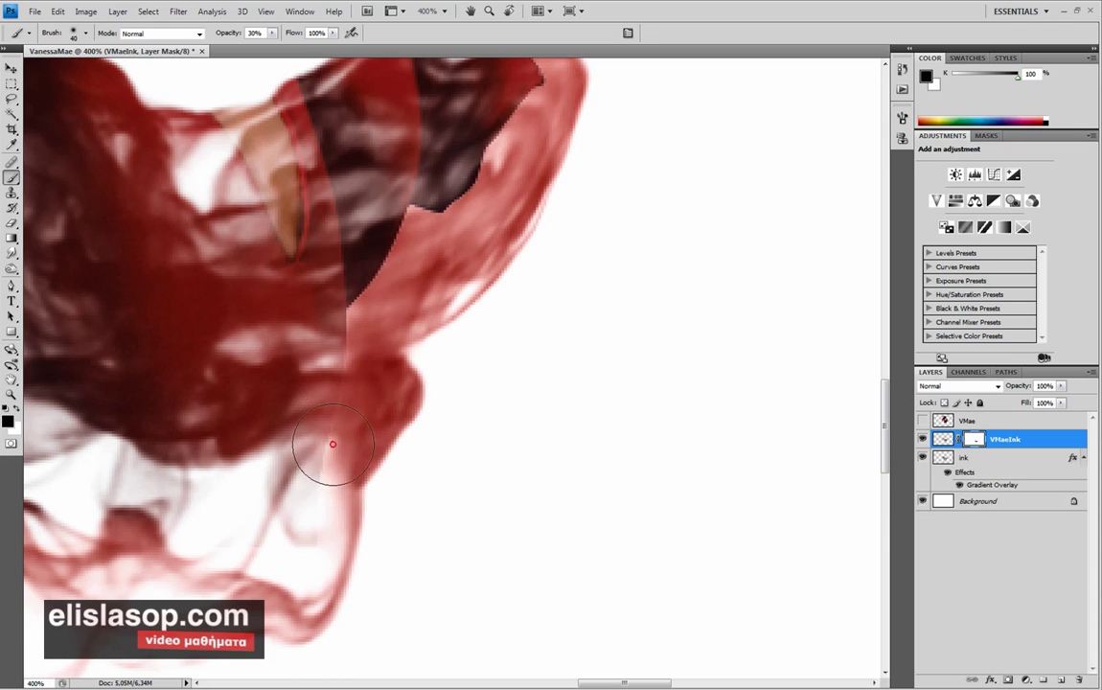
left_click_drag(328, 452, 322, 463)
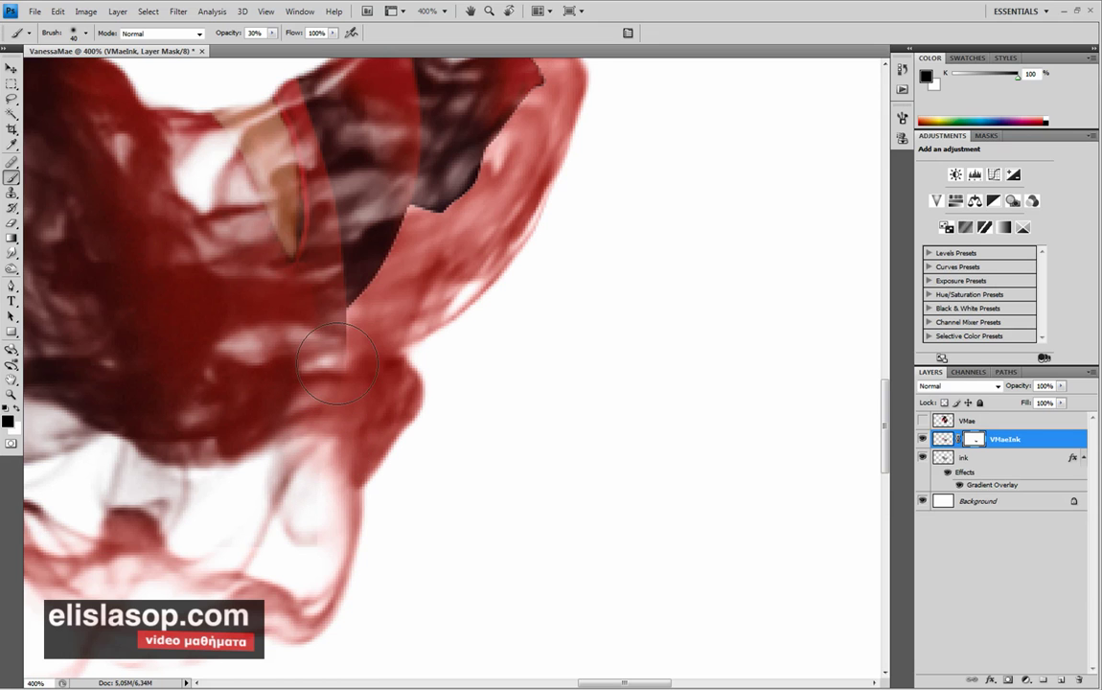
left_click_drag(347, 339, 650, 363)
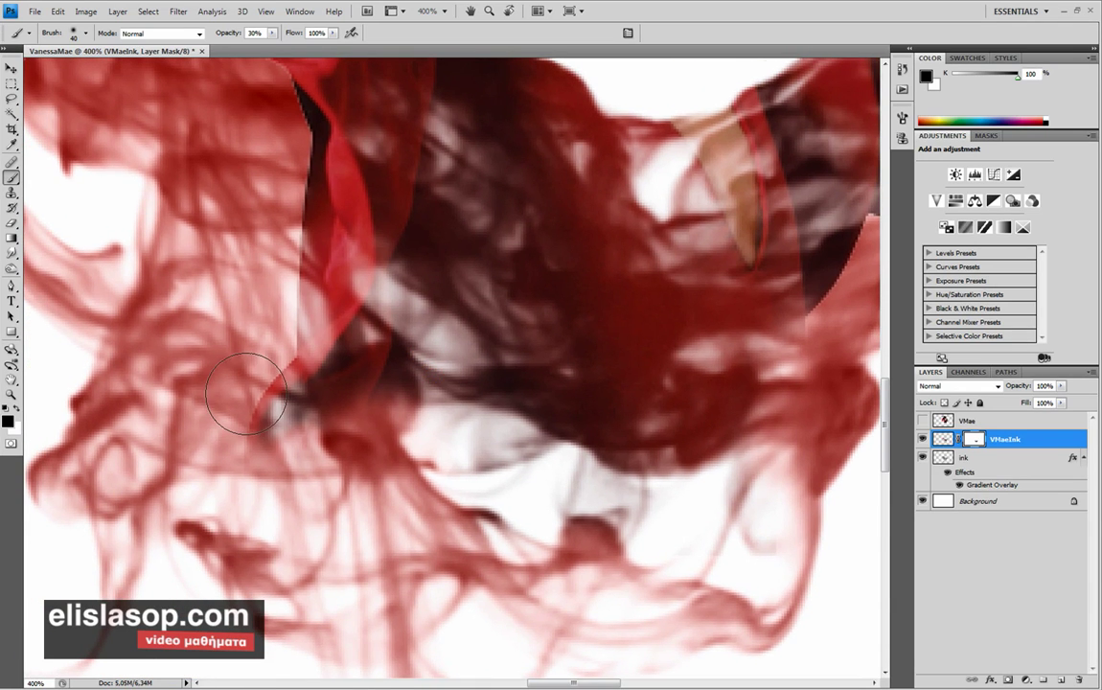
mouse_move(246, 394)
left_mouse_down()
mouse_move(252, 434)
mouse_move(266, 364)
mouse_move(276, 367)
mouse_move(346, 542)
left_mouse_up()
left_click_drag(292, 377, 407, 460)
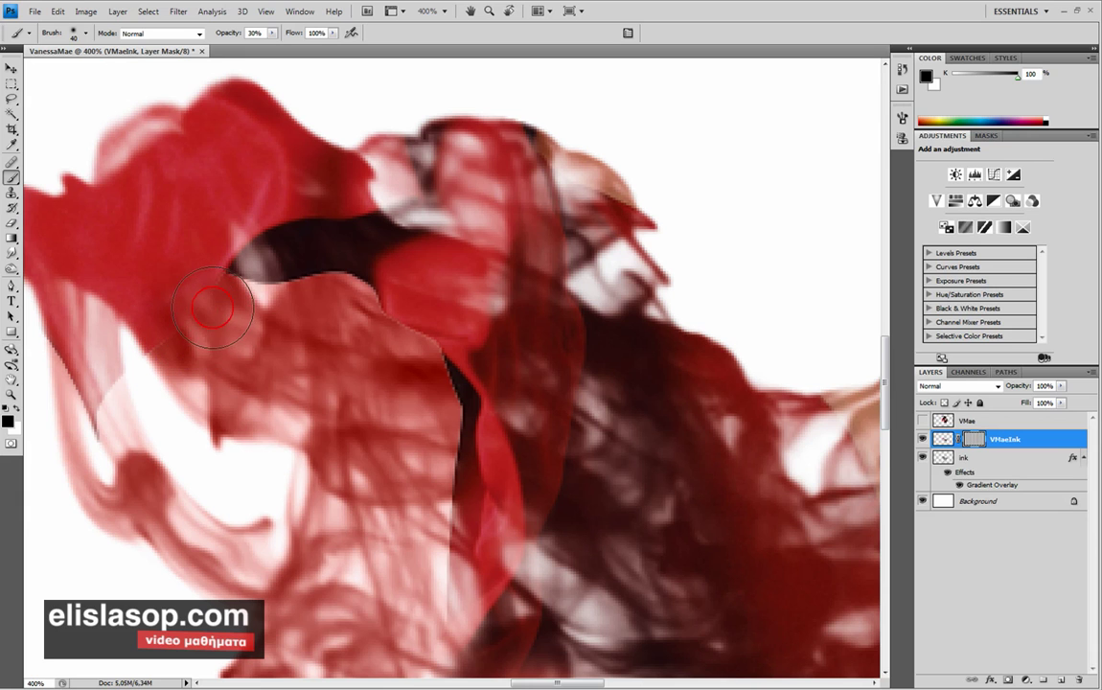
Paint black on the VMaeInk mask to soften the left red edge, dark gap and light strip
scroll(197, 313, "up", 1)
scroll(274, 300, "up", 1)
mouse_move(237, 345)
left_mouse_down()
mouse_move(234, 357)
mouse_move(258, 371)
mouse_move(172, 398)
mouse_move(159, 432)
mouse_move(175, 468)
mouse_move(407, 431)
left_mouse_up()
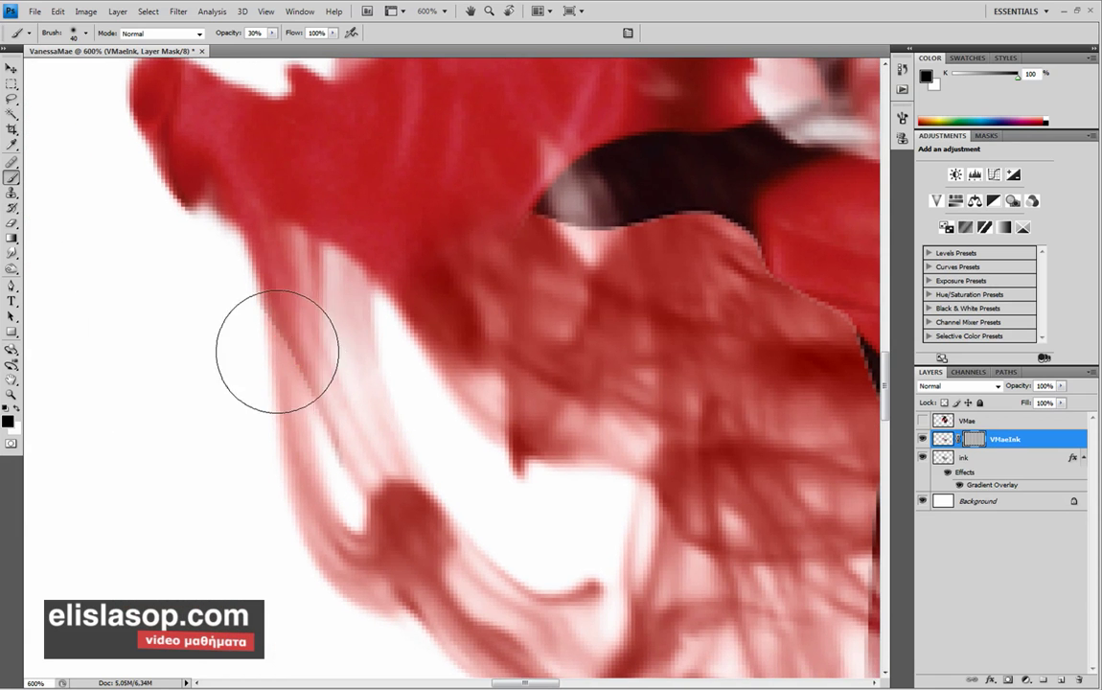
left_click_drag(291, 394, 20, 449)
mouse_move(321, 319)
left_mouse_down()
mouse_move(369, 246)
mouse_move(370, 270)
mouse_move(400, 317)
mouse_move(270, 291)
mouse_move(344, 244)
mouse_move(356, 216)
mouse_move(421, 206)
mouse_move(460, 190)
mouse_move(453, 184)
mouse_move(498, 241)
left_mouse_up()
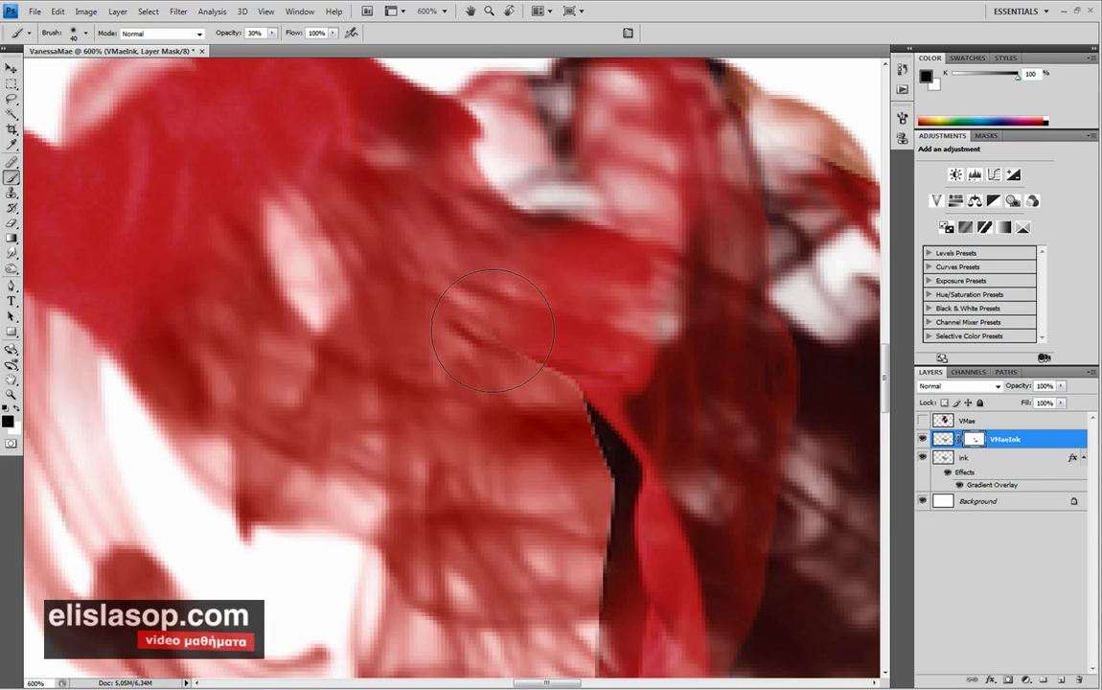
left_click_drag(492, 330, 369, 291)
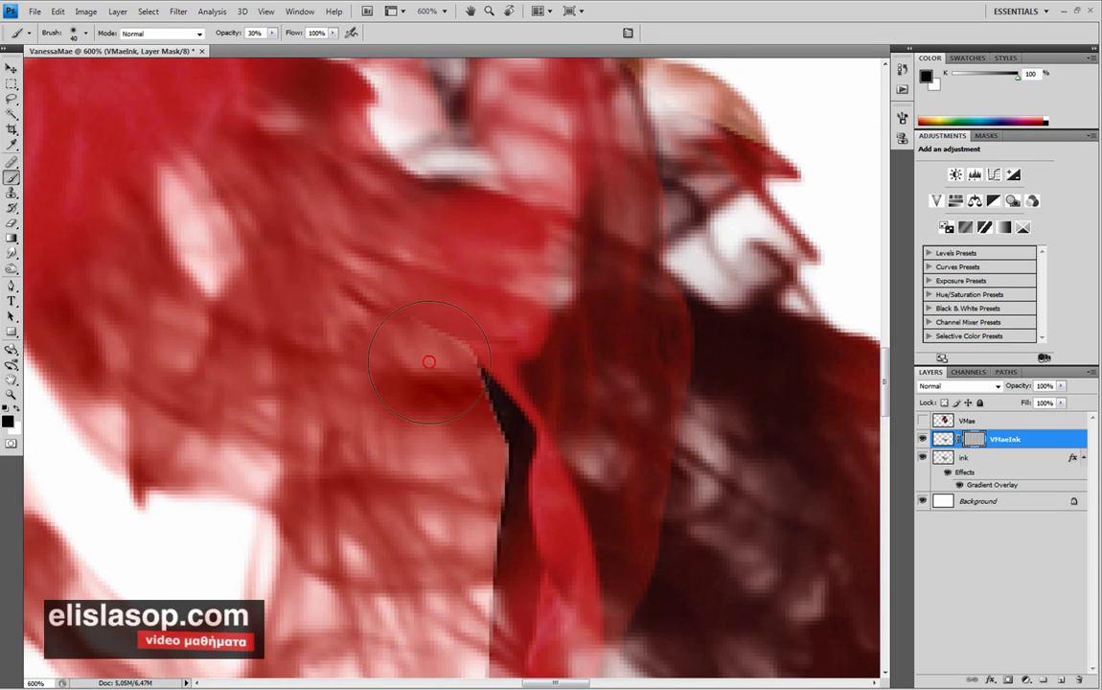
mouse_move(441, 358)
left_mouse_down()
mouse_move(465, 404)
mouse_move(390, 343)
left_mouse_up()
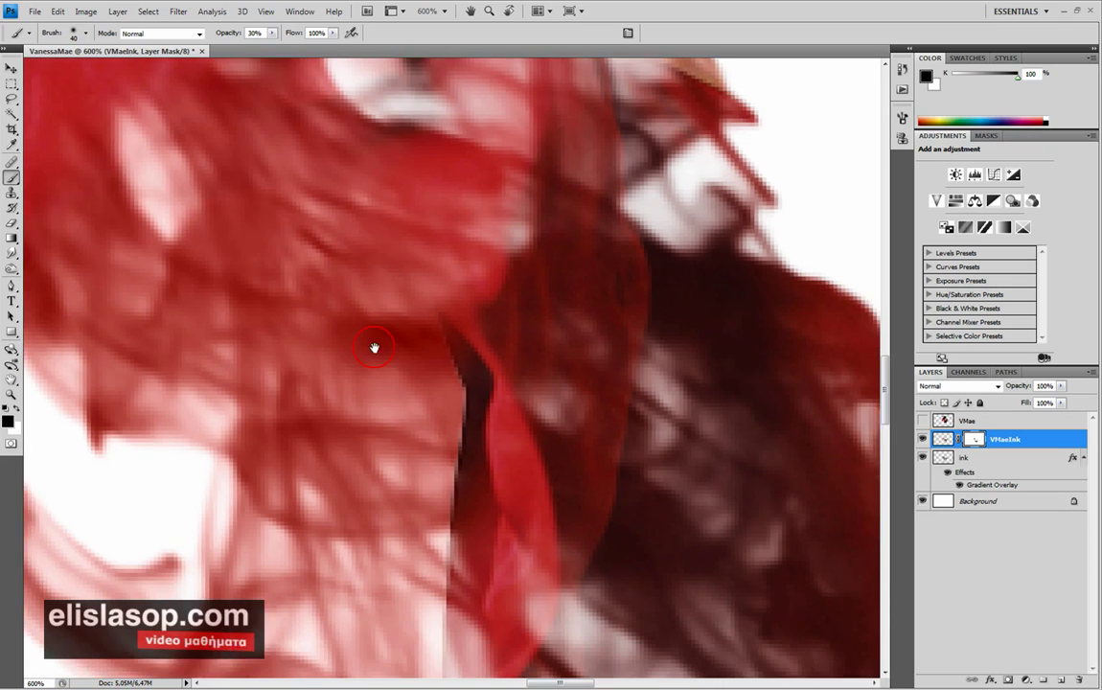
left_click(392, 339, "alt")
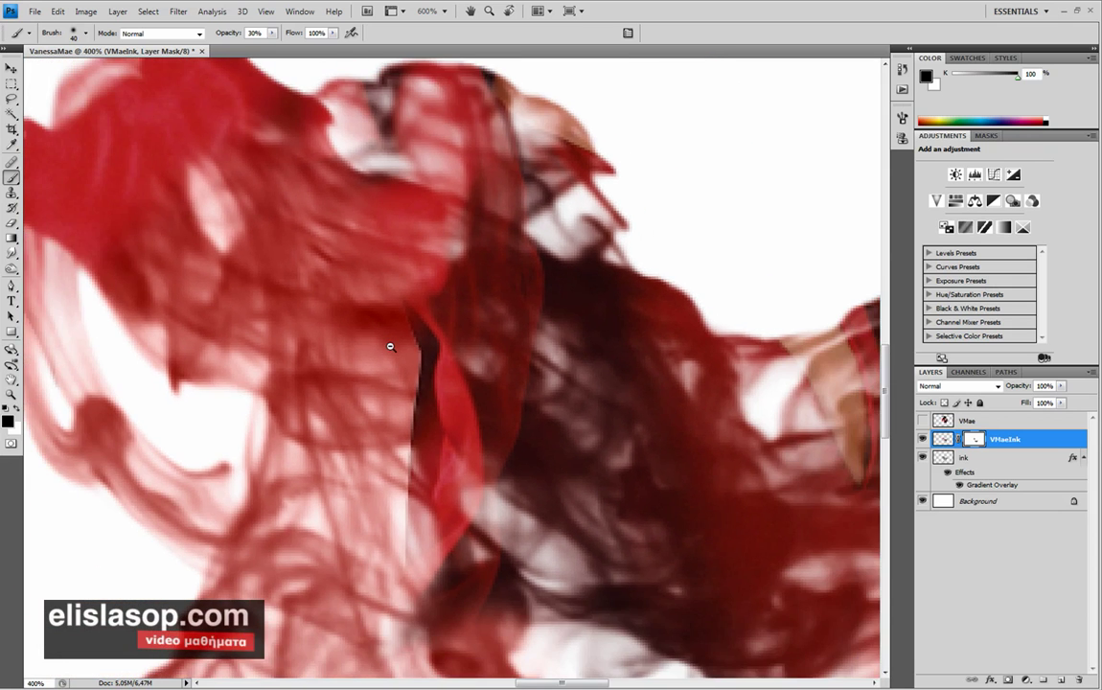
left_click(392, 340, "alt")
left_click(396, 345, "ctrl")
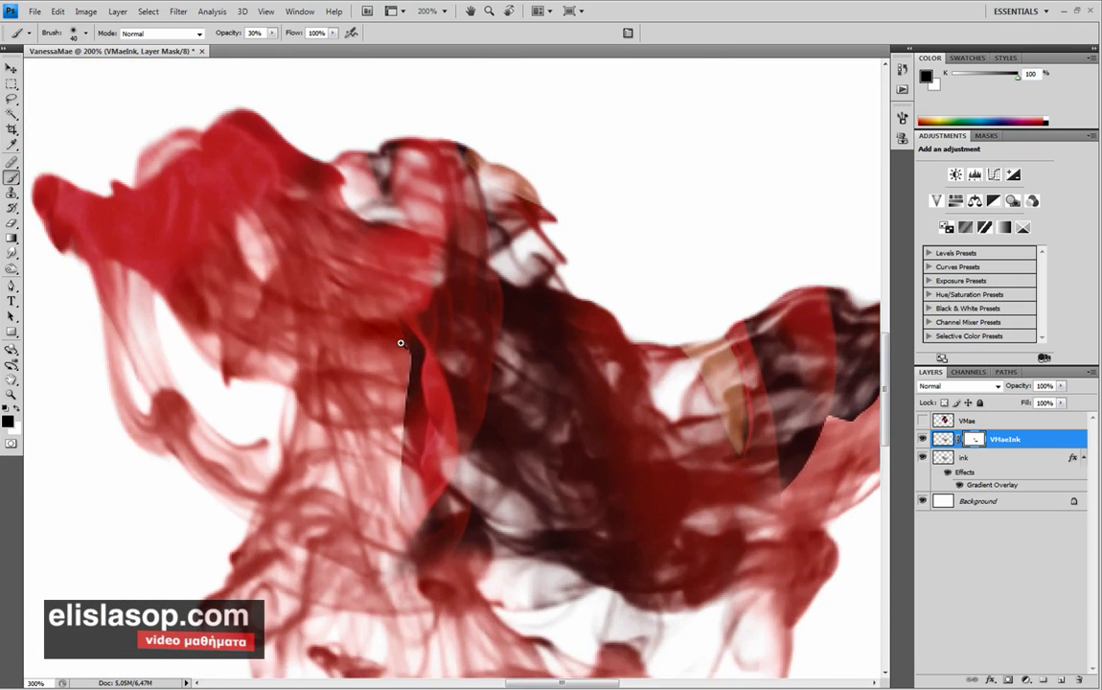
mouse_move(379, 395)
left_mouse_down()
mouse_move(380, 529)
mouse_move(383, 493)
mouse_move(364, 456)
mouse_move(384, 445)
left_mouse_up()
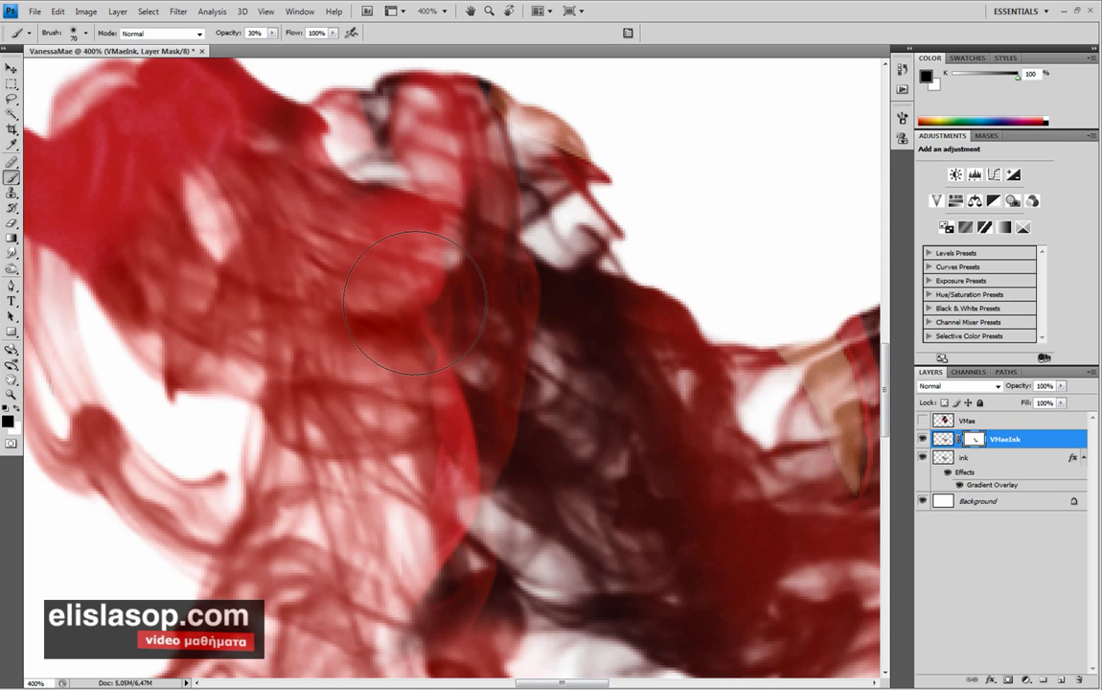
Paint white to restore ink strands near the fold, then lower brush opacity to 10%
key("x")
mouse_move(415, 298)
left_mouse_down()
mouse_move(451, 267)
mouse_move(403, 261)
mouse_move(422, 318)
mouse_move(460, 350)
mouse_move(365, 278)
left_mouse_up()
mouse_move(305, 216)
left_mouse_down()
mouse_move(309, 227)
mouse_move(291, 172)
mouse_move(320, 135)
mouse_move(291, 147)
mouse_move(292, 177)
mouse_move(308, 160)
left_mouse_up()
key("1")
left_click_drag(272, 211, 241, 192)
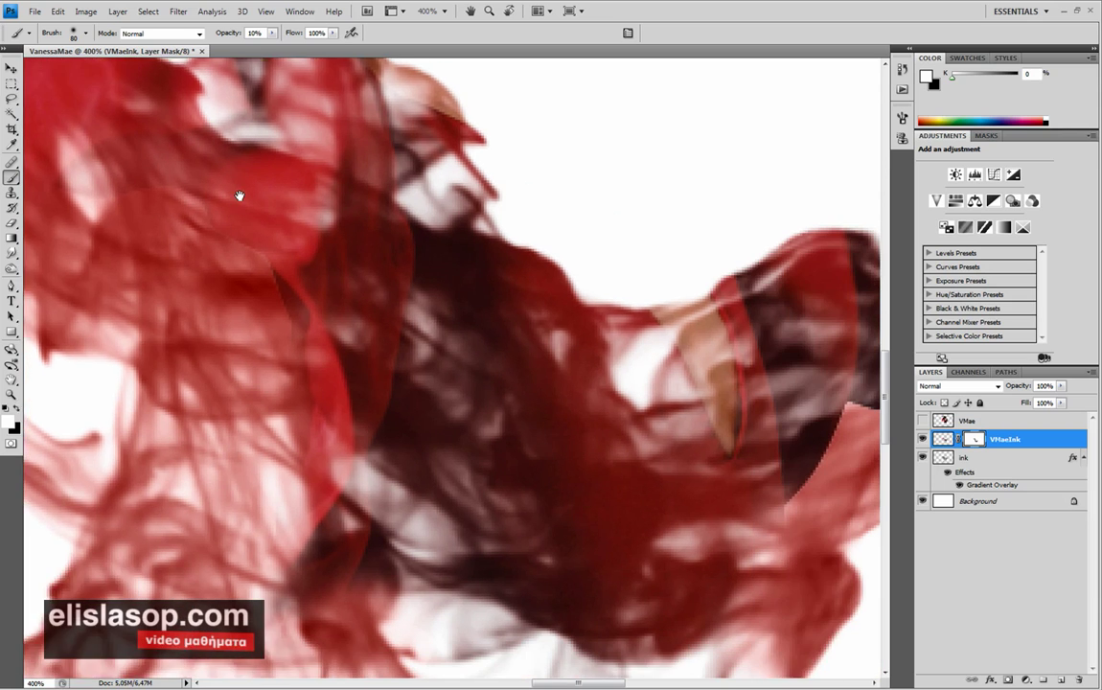
left_click_drag(433, 301, 448, 319)
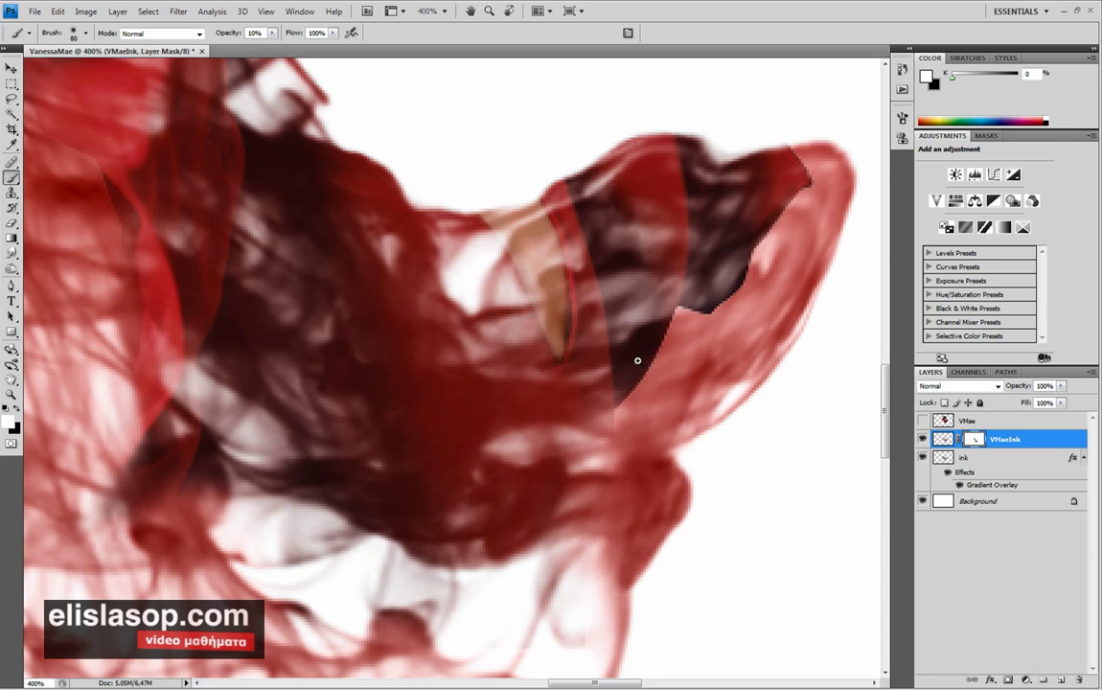
Zoom into the upper-right dark hair patch using a 35 px black brush at 40% opacity
scroll(637, 361, "up", 1)
scroll(635, 360, "up", 1)
mouse_move(630, 359)
left_mouse_down()
mouse_move(537, 372)
mouse_move(540, 396)
left_mouse_up()
key("bracketleft")
key("bracketleft")
key("bracketleft")
key("bracketleft")
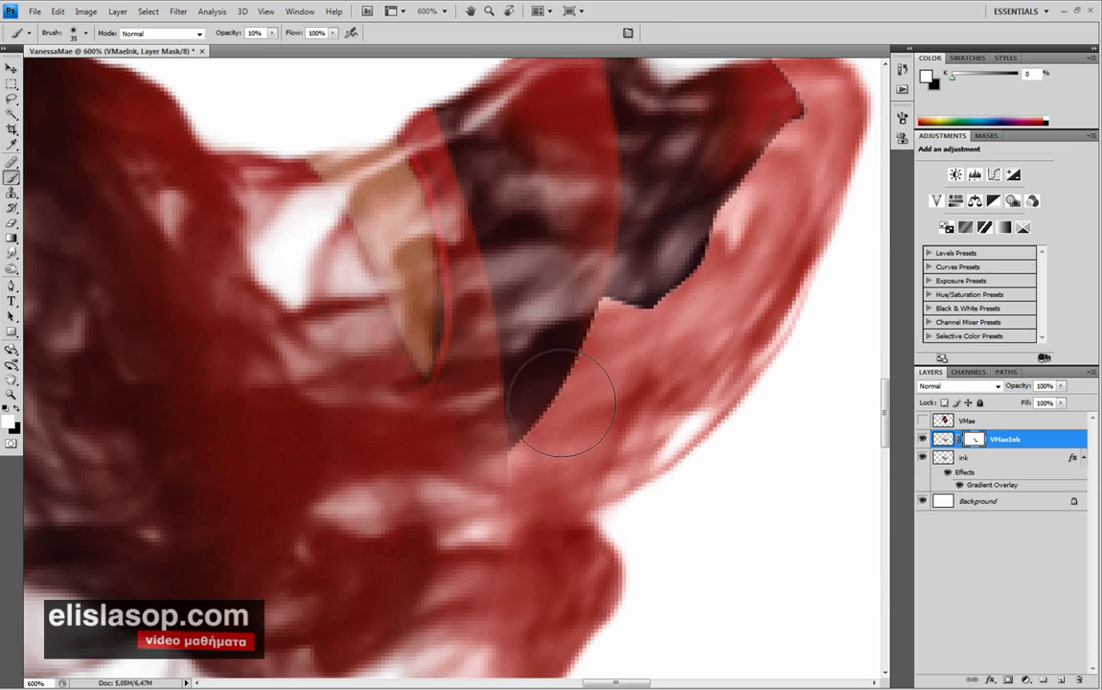
mouse_move(562, 400)
left_mouse_down()
mouse_move(563, 425)
mouse_move(607, 345)
mouse_move(544, 458)
mouse_move(657, 327)
mouse_move(628, 323)
mouse_move(689, 301)
mouse_move(708, 279)
mouse_move(691, 286)
mouse_move(738, 281)
left_mouse_up()
key("x")
key("4")
Paint over the dark hair area to hide it, then zoom out to frame the whole image
mouse_move(556, 355)
left_mouse_down()
mouse_move(653, 356)
mouse_move(414, 424)
left_mouse_up()
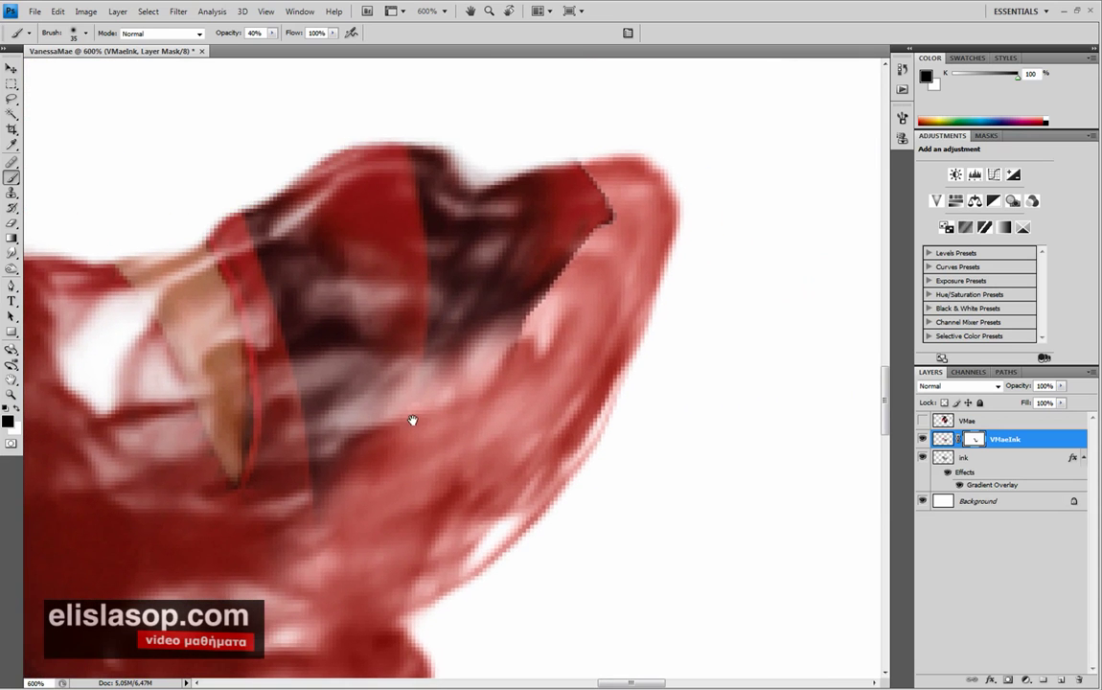
mouse_move(579, 320)
left_mouse_down()
mouse_move(628, 242)
mouse_move(590, 253)
mouse_move(542, 316)
mouse_move(628, 196)
mouse_move(604, 185)
mouse_move(616, 179)
mouse_move(600, 182)
mouse_move(567, 265)
left_mouse_up()
left_click(561, 263, "alt")
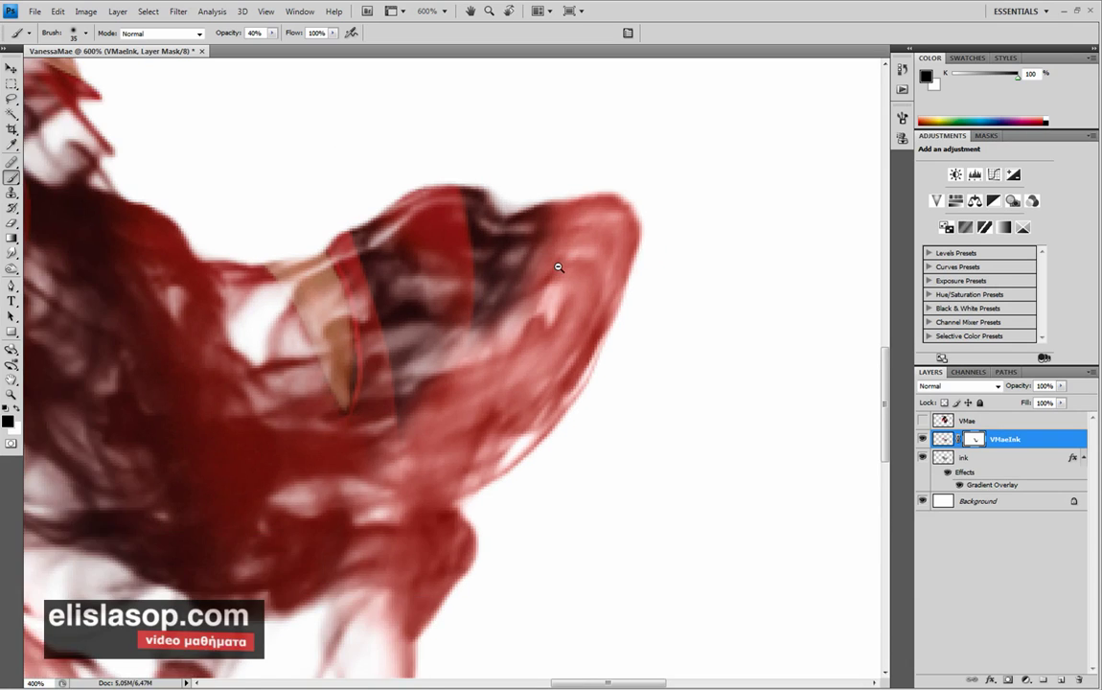
left_click(560, 264, "alt")
left_click(560, 265, "alt")
left_click_drag(491, 276, 528, 289)
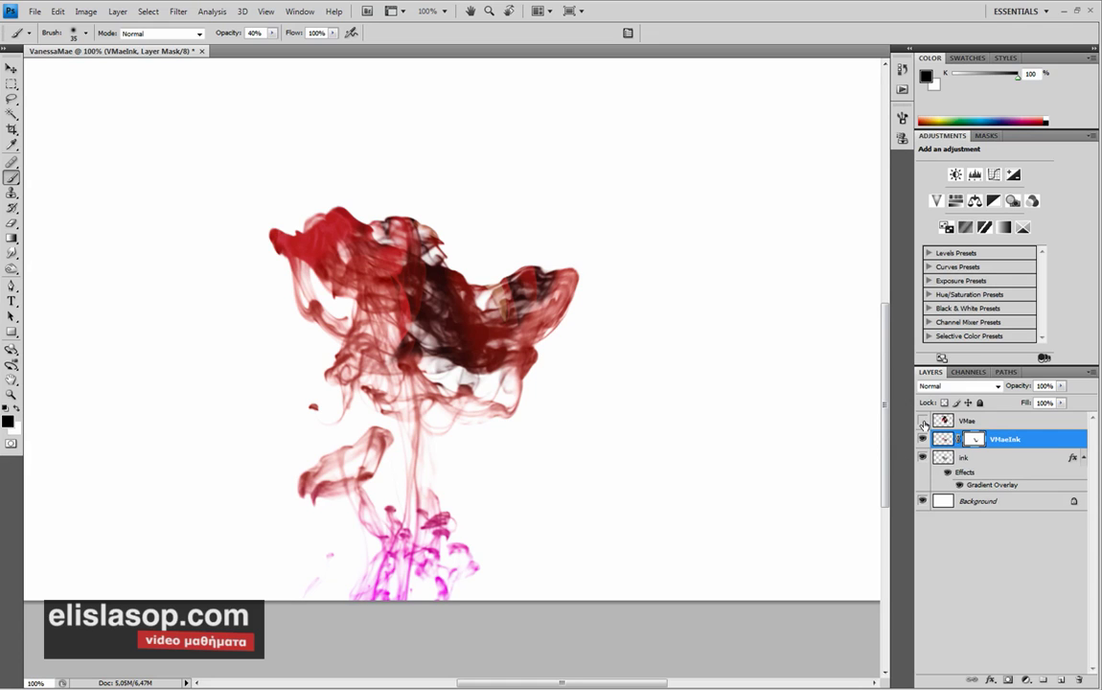
Show and select the VMae layer, then Alt-add a Hide All black layer mask
left_click(923, 422)
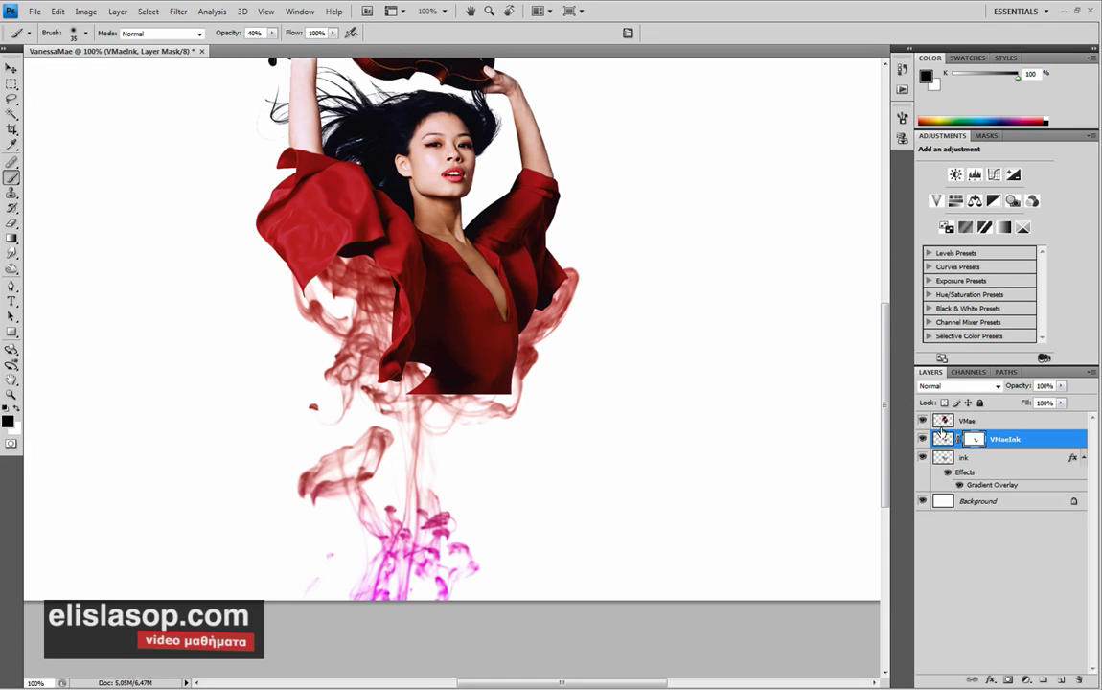
left_click(944, 423)
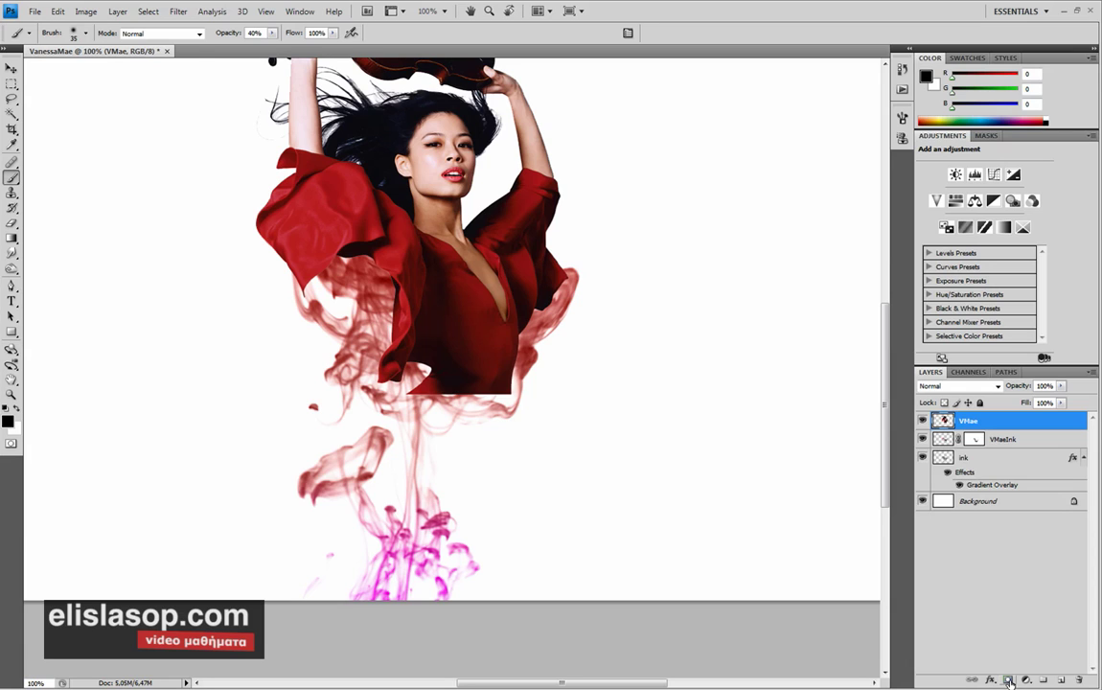
left_click(1010, 681, "alt")
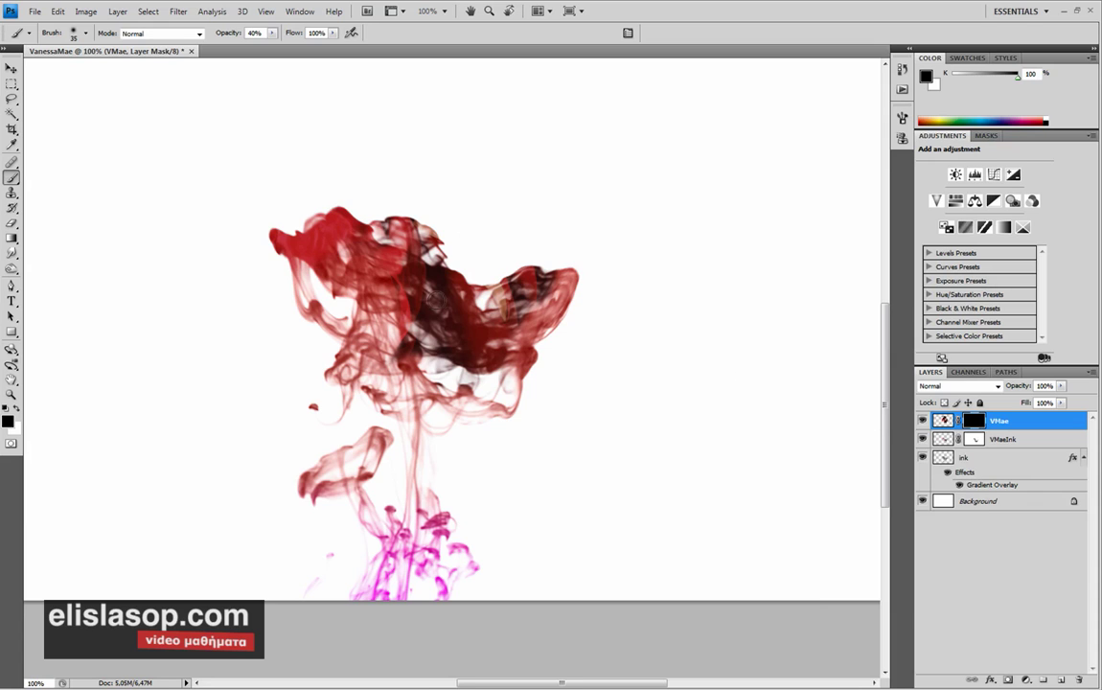
Enlarge the brush to 60 px and paint the VMae mask to reveal her head, arms and violin
left_click_drag(451, 280, 421, 347)
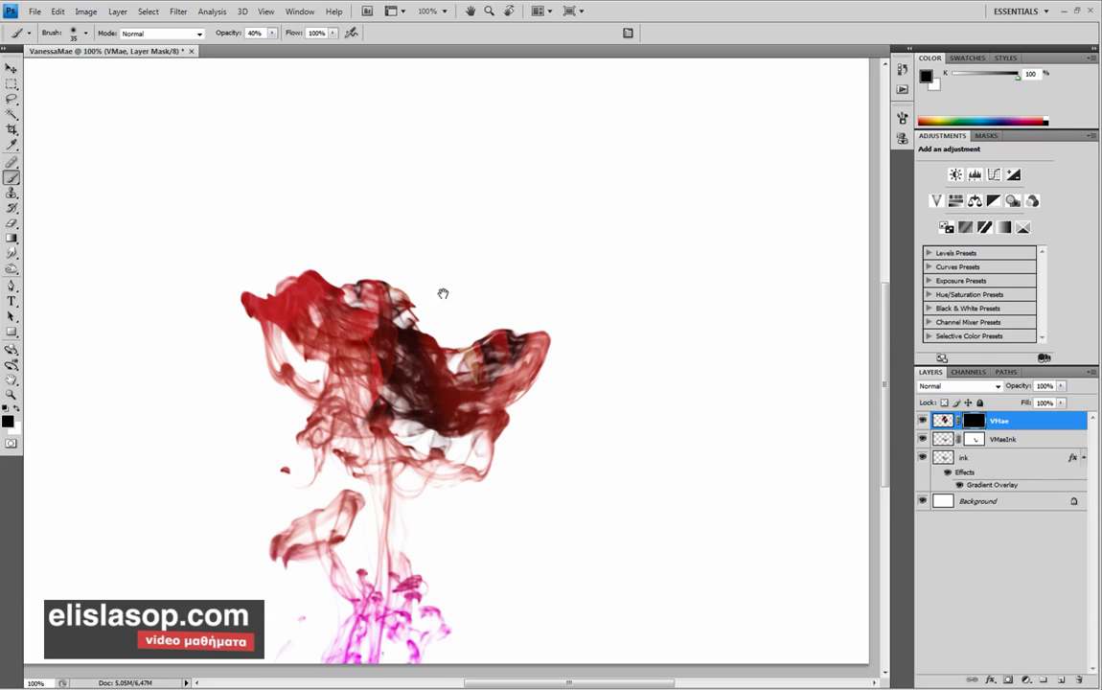
left_click(443, 293, "ctrl")
mouse_move(446, 291)
left_mouse_down()
mouse_move(512, 305)
mouse_move(525, 329)
left_mouse_up()
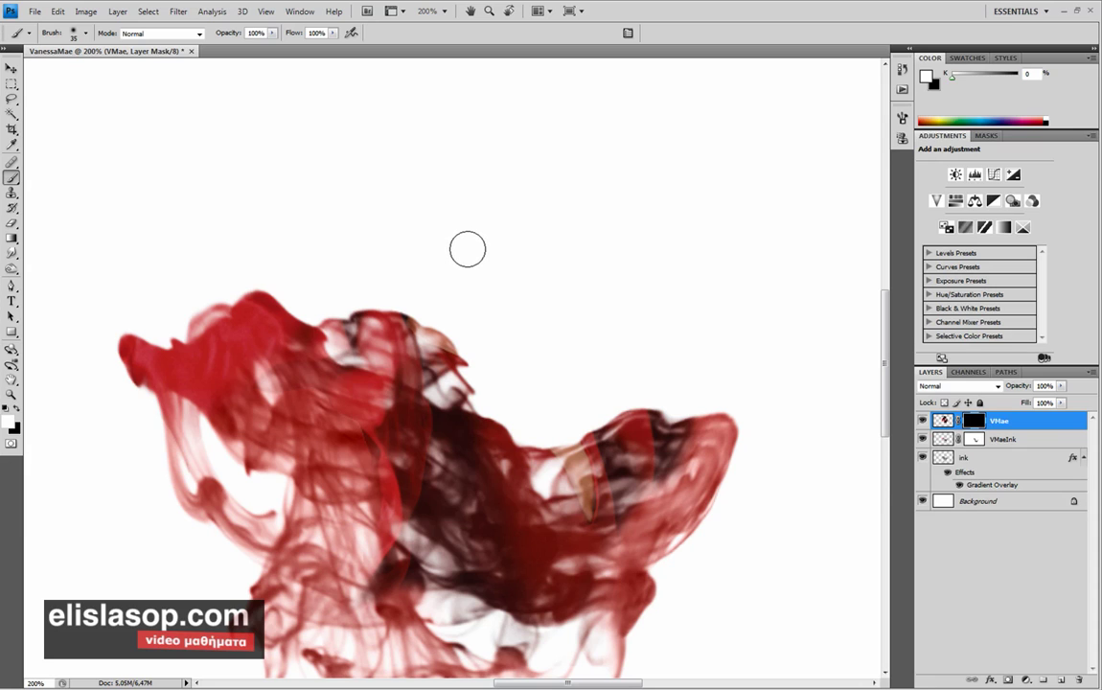
key("bracketright")
key("bracketright")
key("bracketright")
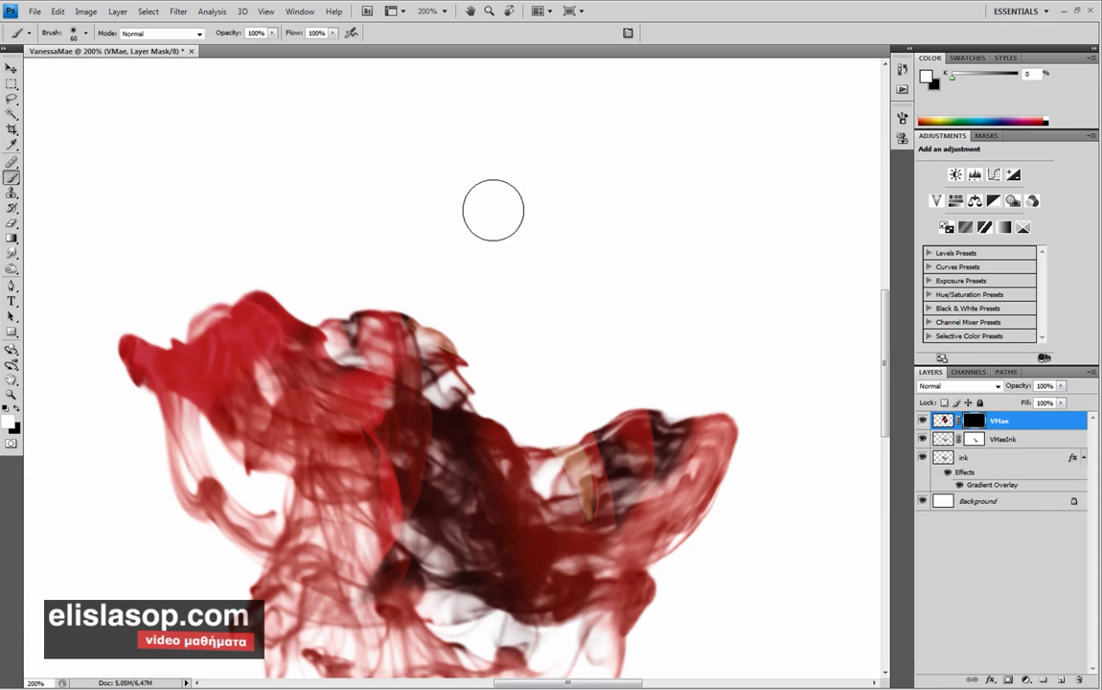
key("ctrl+space")
left_click(486, 242, "alt")
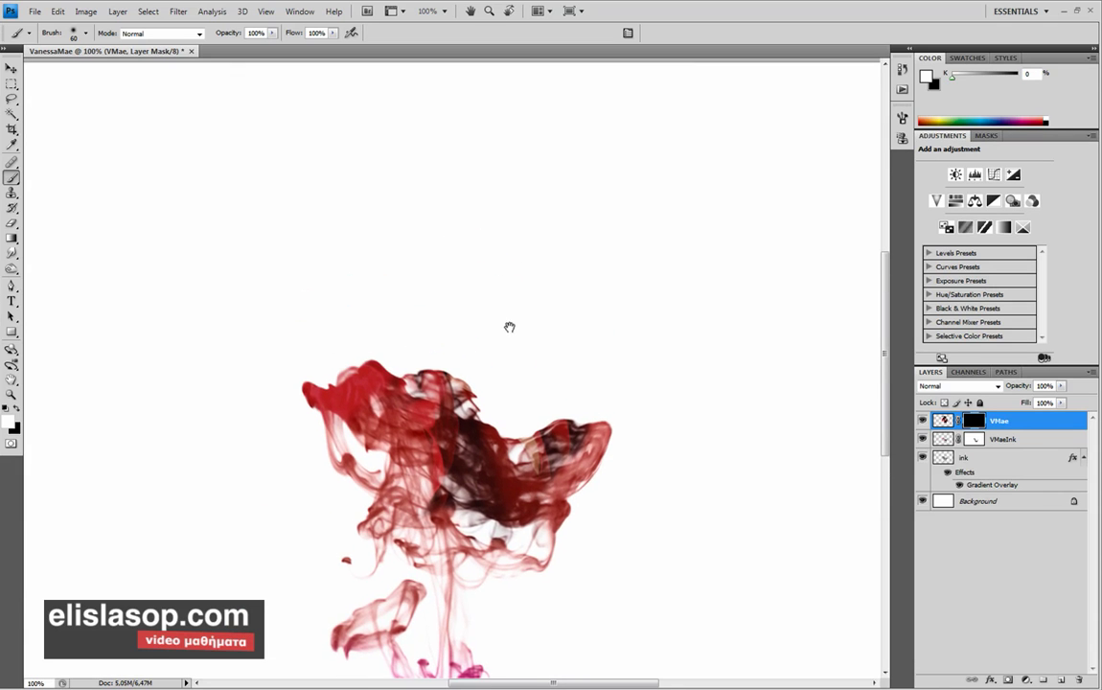
mouse_move(509, 240)
left_mouse_down()
mouse_move(464, 235)
mouse_move(363, 182)
mouse_move(535, 252)
mouse_move(337, 214)
mouse_move(278, 278)
mouse_move(421, 293)
mouse_move(572, 288)
mouse_move(588, 308)
mouse_move(306, 278)
mouse_move(359, 307)
mouse_move(504, 347)
mouse_move(519, 366)
mouse_move(585, 359)
mouse_move(518, 393)
mouse_move(580, 388)
mouse_move(595, 370)
left_mouse_up()
Paint the VMae mask to reveal the dark hair beside the neck and the right sleeve's lower edge
left_click(543, 386, "ctrl+space")
left_click(522, 377, "alt+space")
mouse_move(495, 327)
left_mouse_down()
mouse_move(417, 306)
mouse_move(427, 288)
mouse_move(345, 289)
mouse_move(259, 273)
mouse_move(196, 273)
mouse_move(104, 320)
mouse_move(121, 319)
left_mouse_up()
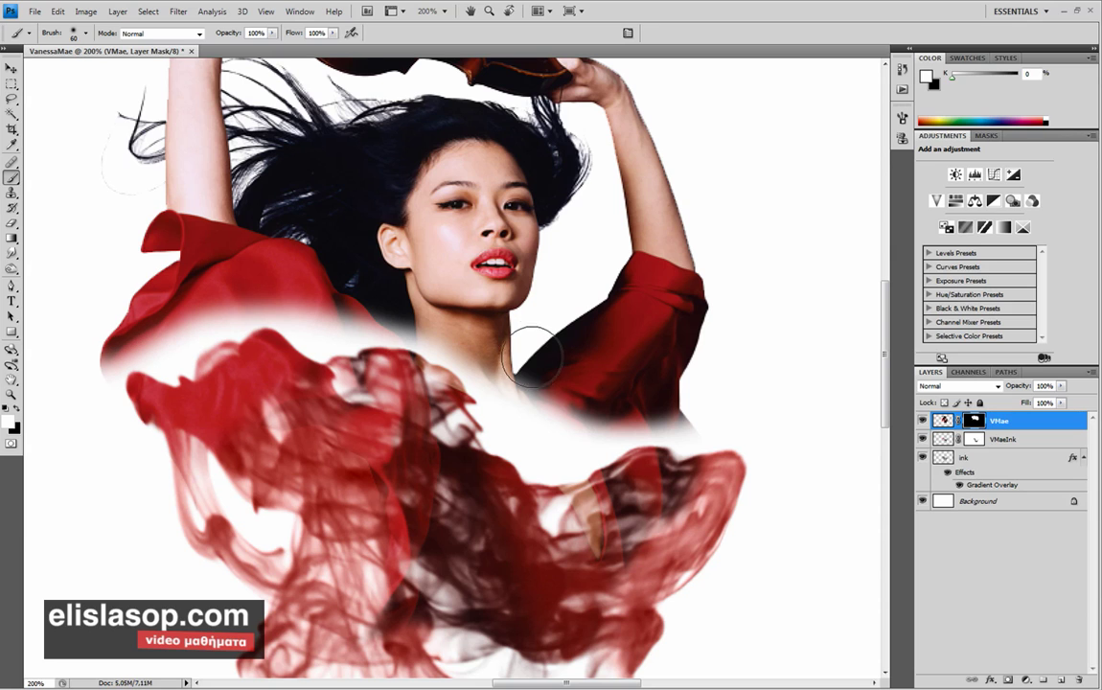
mouse_move(469, 335)
left_mouse_down()
mouse_move(489, 364)
mouse_move(589, 399)
mouse_move(685, 410)
mouse_move(613, 393)
mouse_move(498, 393)
mouse_move(526, 415)
mouse_move(462, 369)
mouse_move(449, 331)
mouse_move(415, 309)
mouse_move(323, 288)
mouse_move(199, 290)
mouse_move(170, 302)
mouse_move(203, 316)
left_mouse_up()
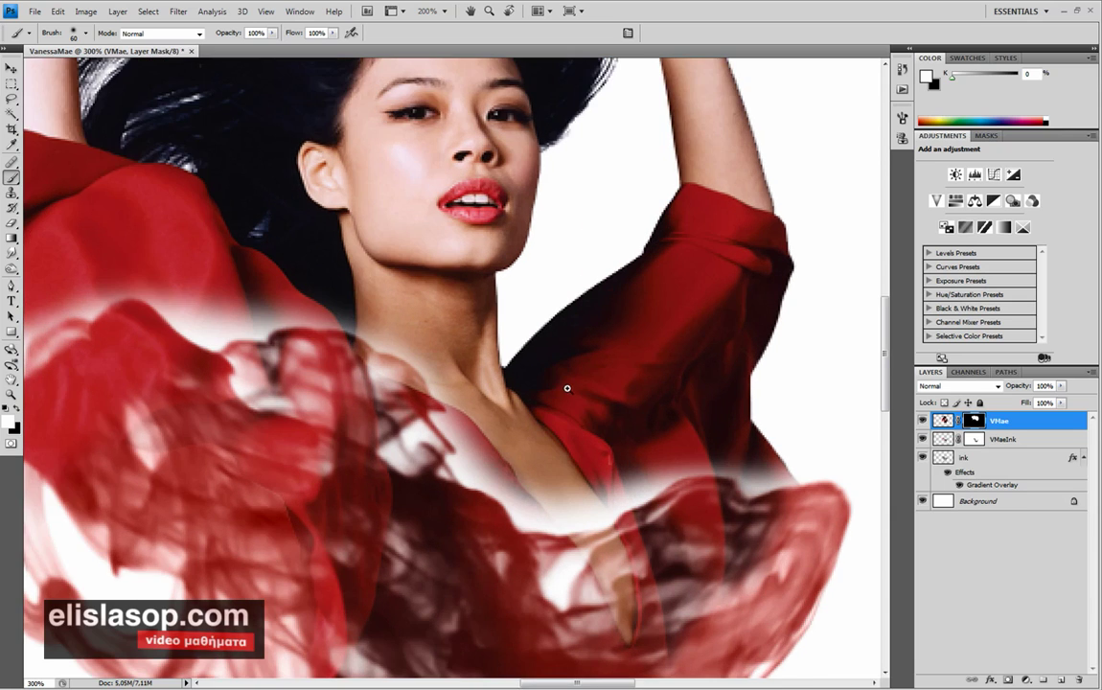
scroll(539, 389, "up", 1)
left_click_drag(564, 386, 413, 320)
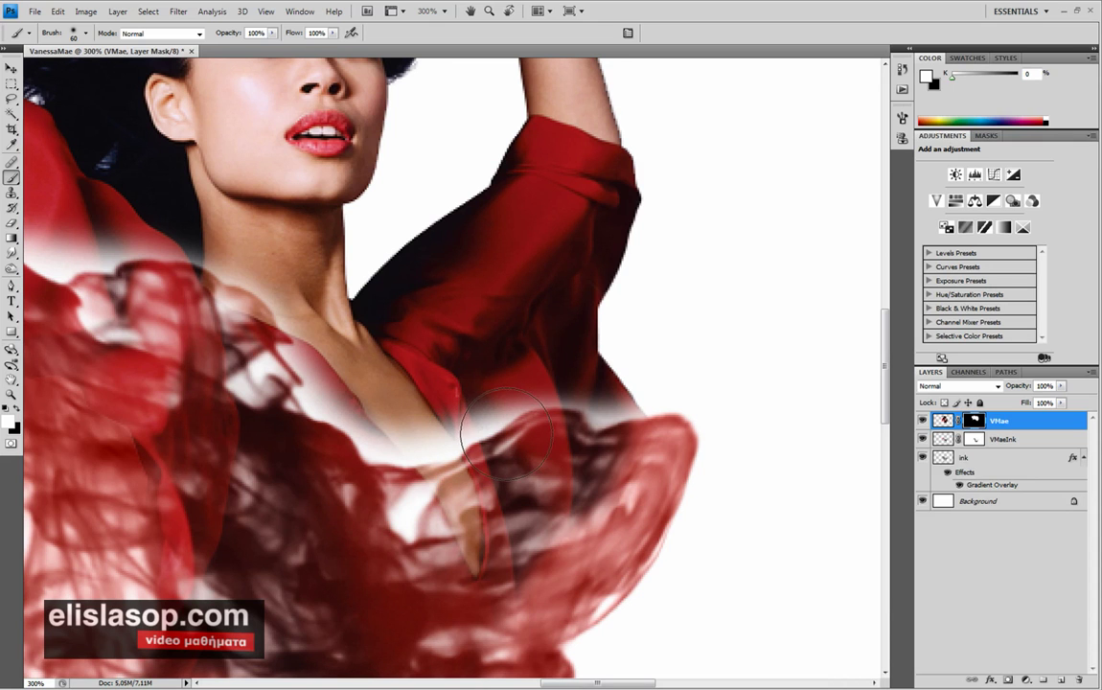
Compare with VMaeInk hidden, then paint away the white fade band, restoring red over dress and chest
left_click(922, 439)
left_click(923, 439)
left_click(534, 411)
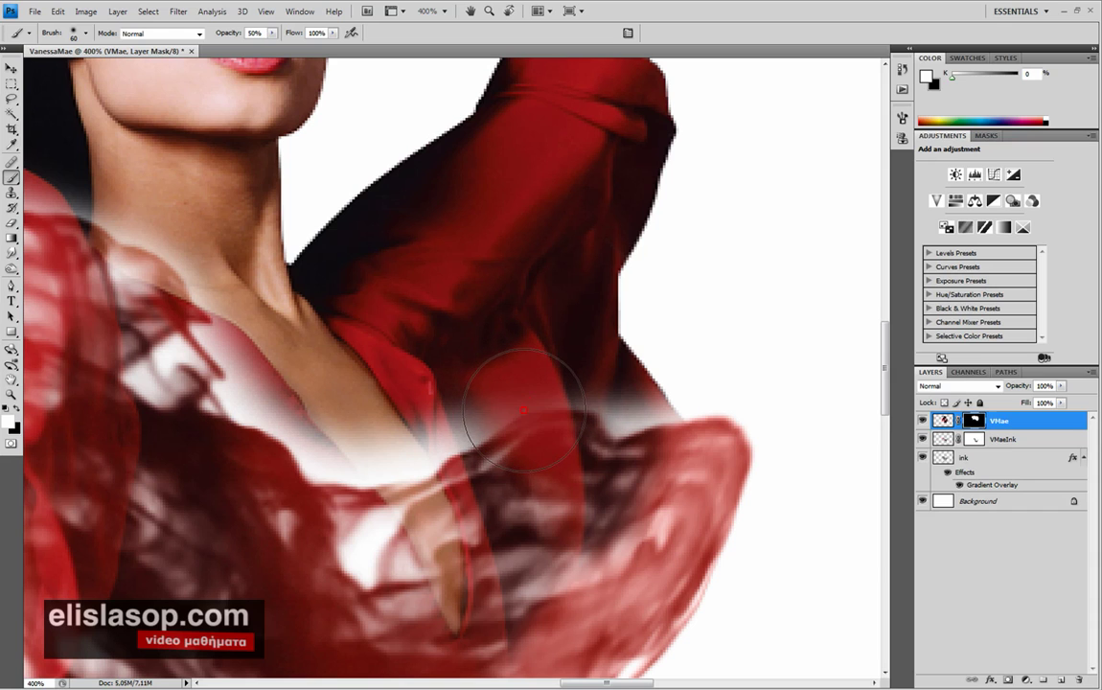
left_click_drag(525, 409, 526, 422)
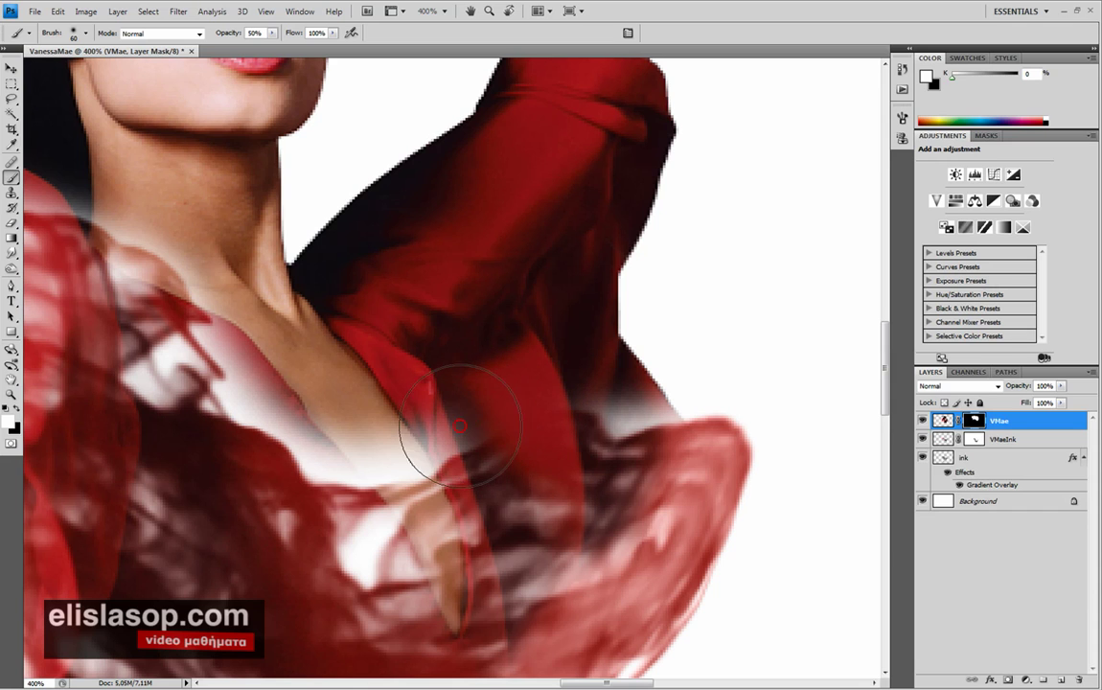
mouse_move(431, 419)
left_mouse_down()
mouse_move(445, 437)
mouse_move(576, 401)
left_mouse_up()
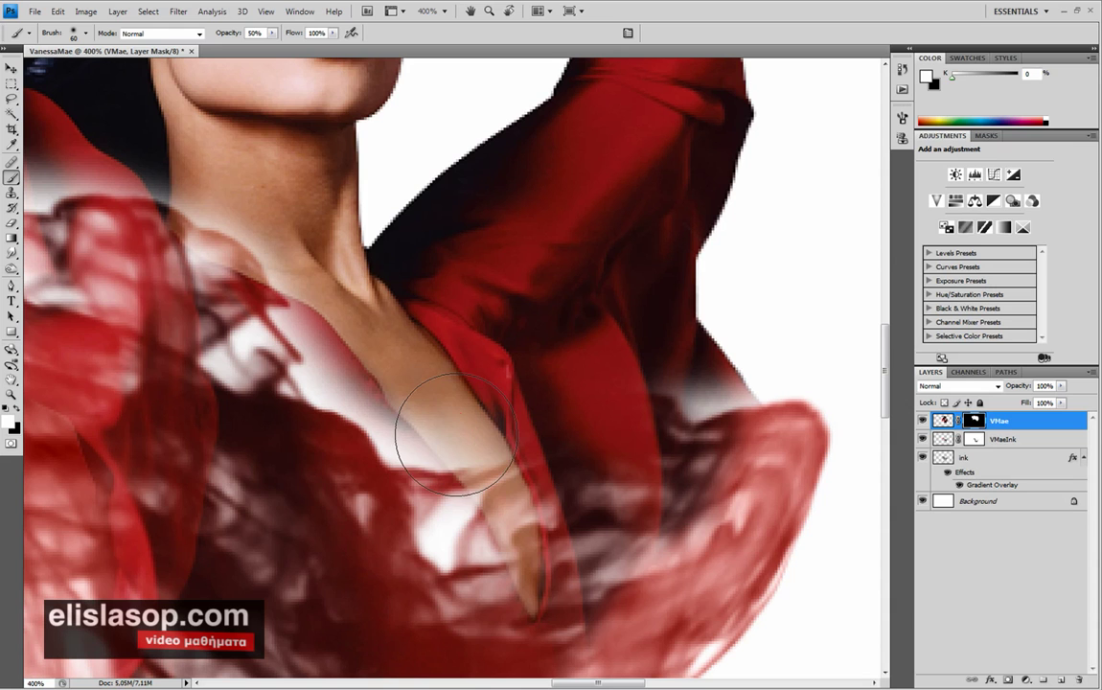
mouse_move(428, 436)
left_mouse_down()
mouse_move(394, 394)
mouse_move(394, 406)
mouse_move(344, 369)
mouse_move(347, 428)
mouse_move(320, 422)
mouse_move(468, 436)
mouse_move(413, 406)
mouse_move(388, 418)
mouse_move(373, 401)
mouse_move(413, 389)
mouse_move(456, 344)
mouse_move(469, 355)
mouse_move(468, 291)
mouse_move(430, 246)
mouse_move(344, 192)
mouse_move(381, 229)
mouse_move(539, 301)
left_mouse_up()
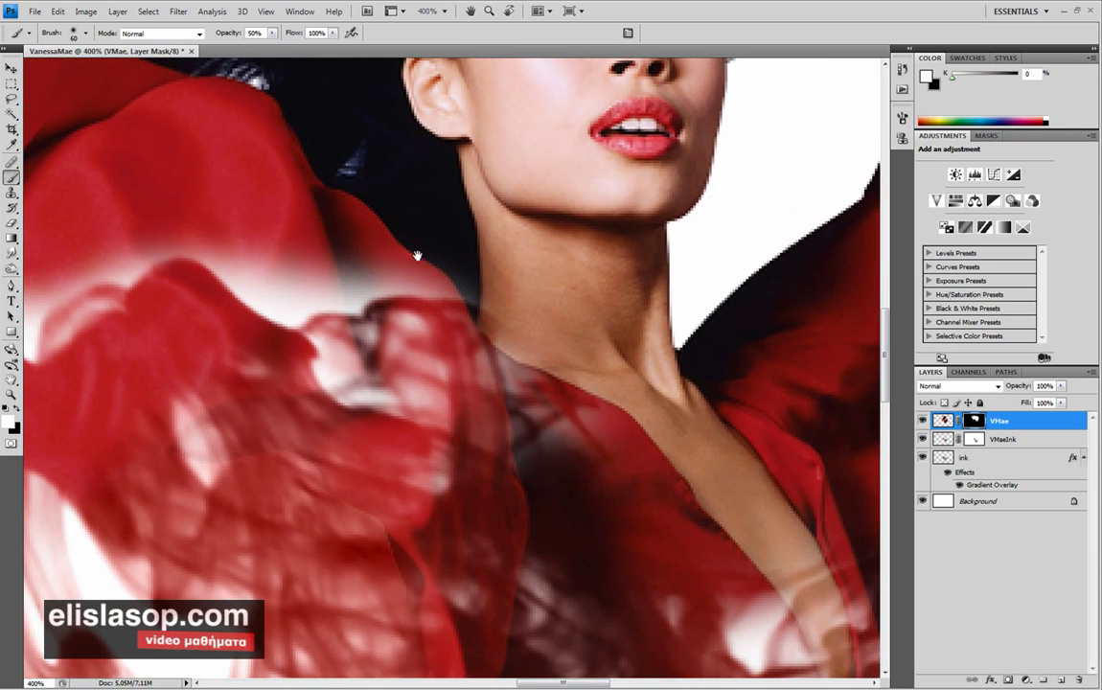
Turn the white blur beside the neck and the faded sleeve solid red, then touch up the chest
mouse_move(374, 255)
left_mouse_down()
mouse_move(316, 264)
mouse_move(268, 254)
mouse_move(240, 276)
mouse_move(421, 290)
left_mouse_up()
mouse_move(307, 230)
left_mouse_down()
mouse_move(263, 264)
mouse_move(428, 271)
left_mouse_up()
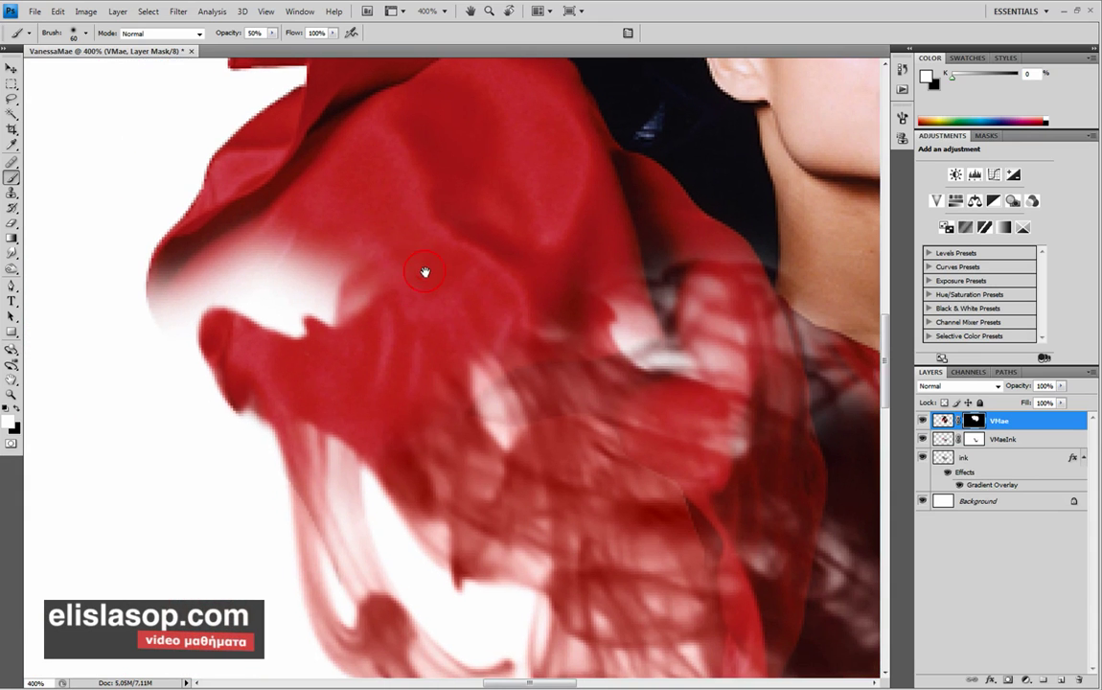
mouse_move(333, 291)
left_mouse_down()
mouse_move(295, 278)
mouse_move(270, 292)
mouse_move(230, 278)
mouse_move(263, 294)
mouse_move(272, 283)
mouse_move(234, 311)
mouse_move(255, 339)
left_mouse_up()
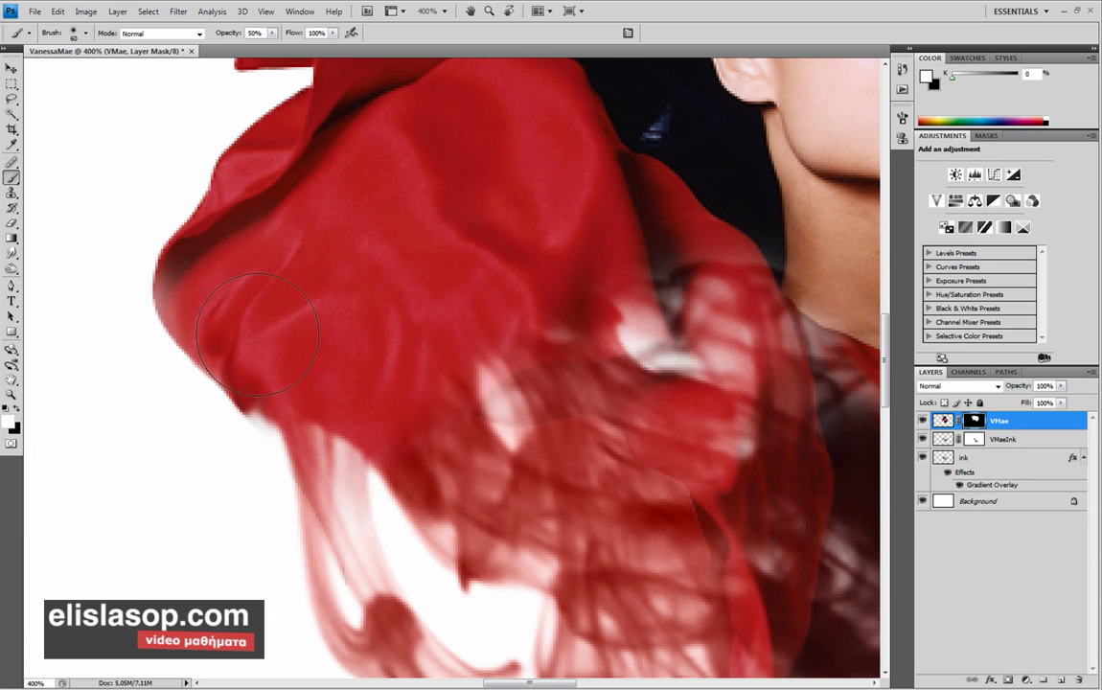
left_click_drag(234, 291, 39, 299)
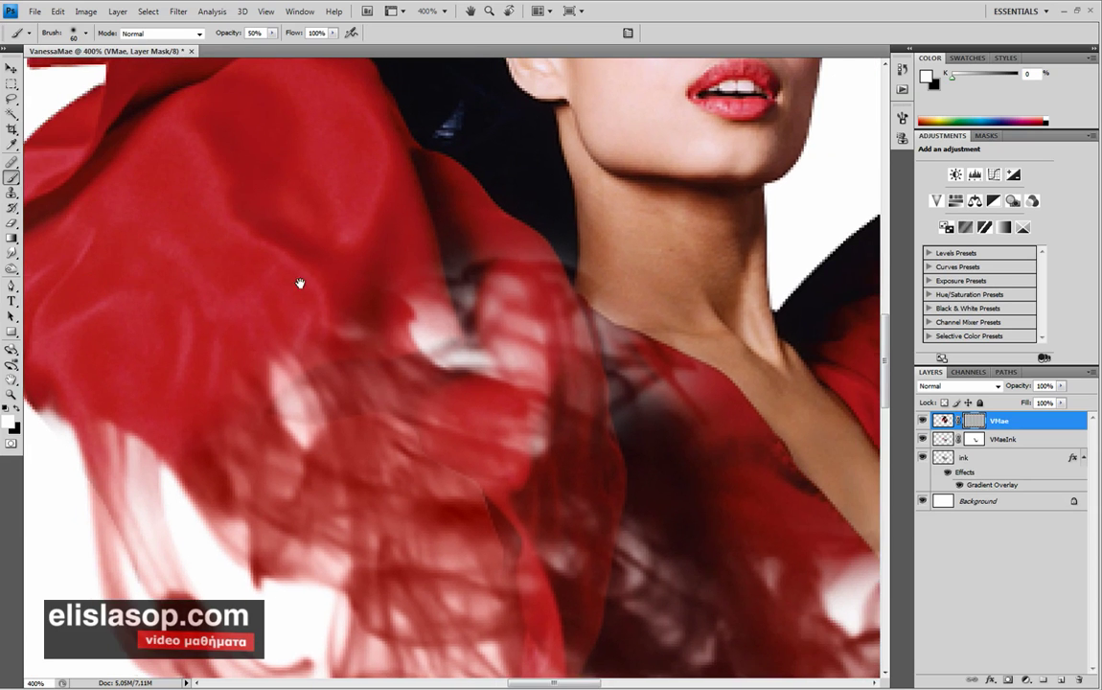
left_click_drag(297, 283, 240, 288)
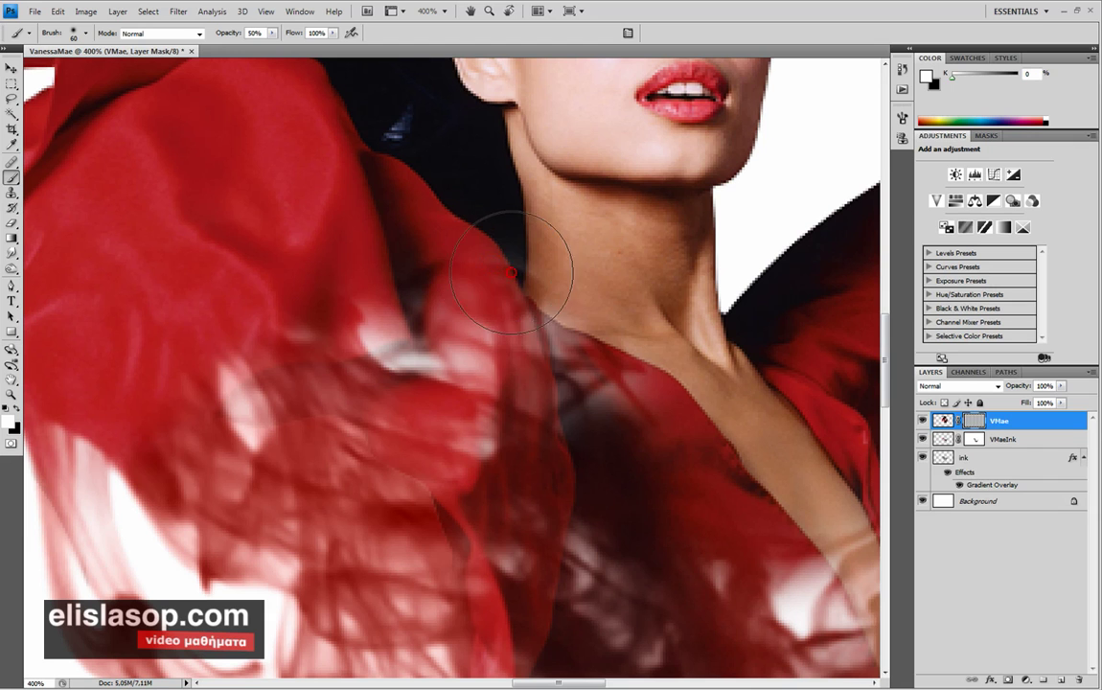
left_click_drag(606, 306, 357, 293)
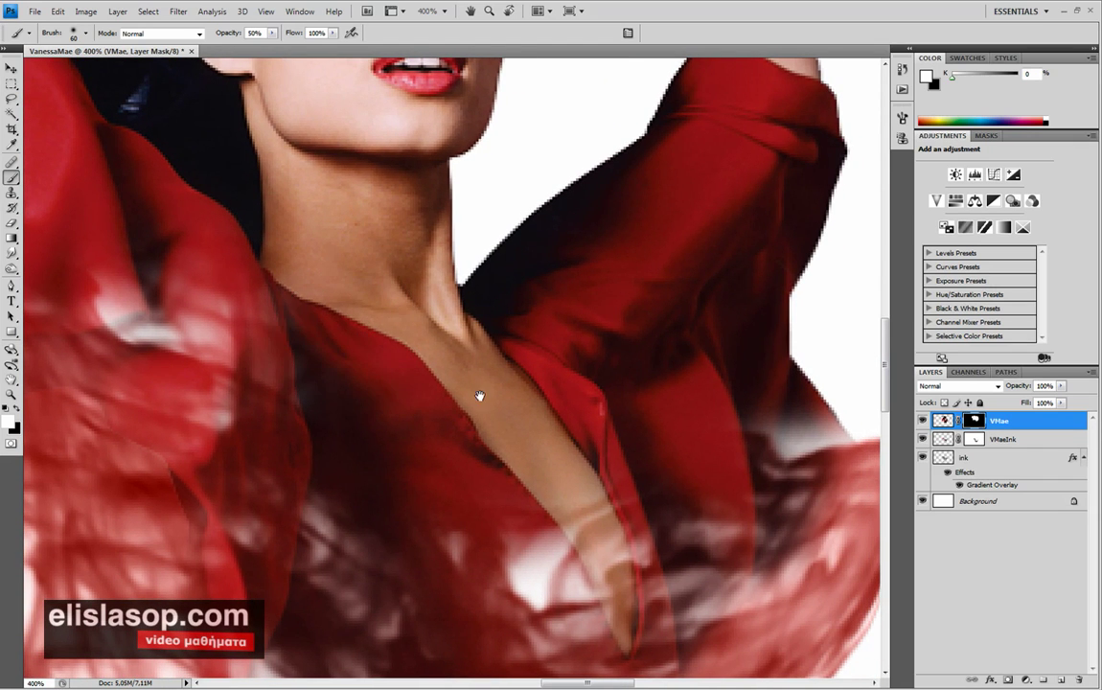
left_click_drag(480, 394, 407, 361)
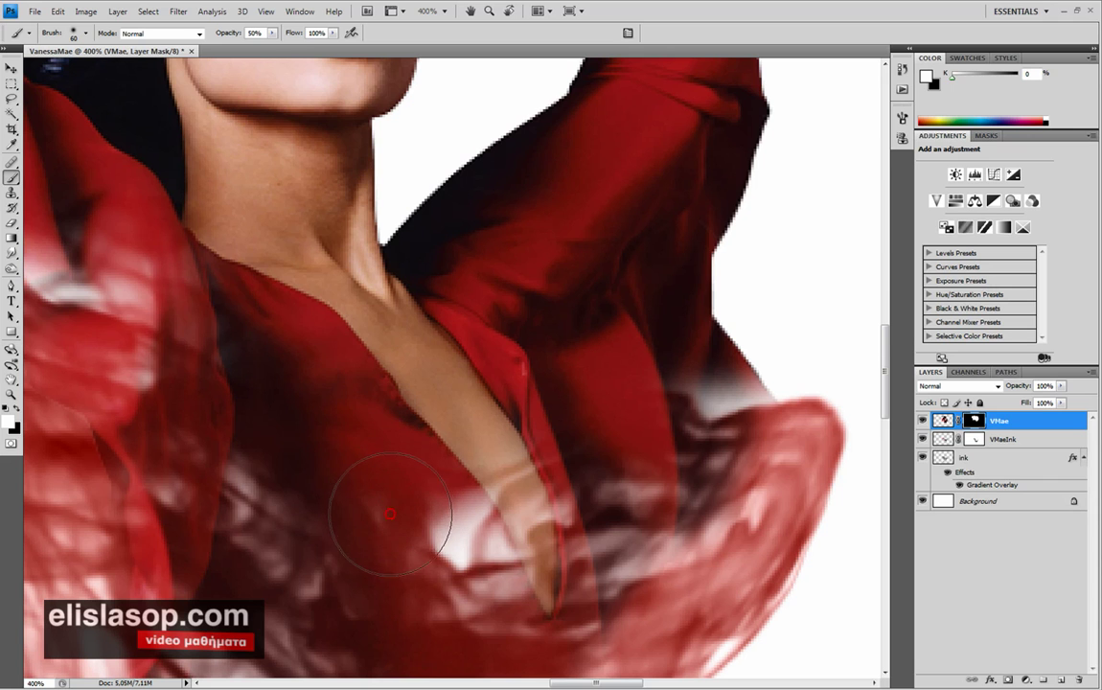
left_click_drag(608, 396, 603, 399)
scroll(542, 397, "down", 3)
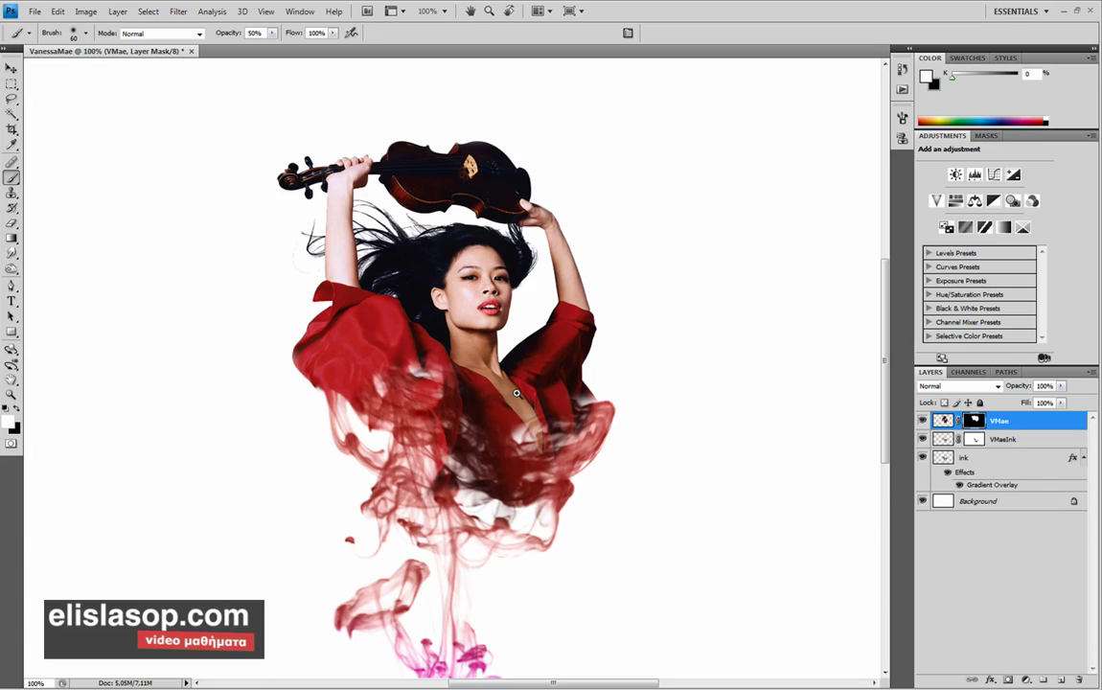
Replace the white and grey streaks along the left sleeve edge with solid red
scroll(517, 393, "up", 1)
scroll(495, 394, "down", 1)
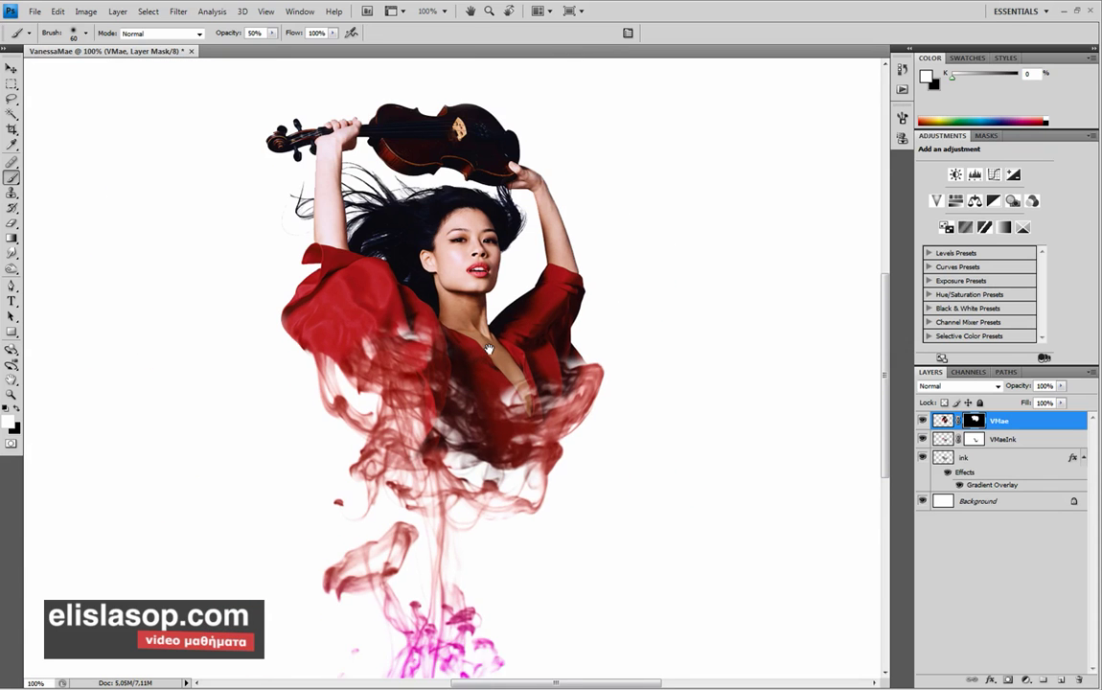
scroll(451, 306, "up", 1)
scroll(451, 306, "up", 1)
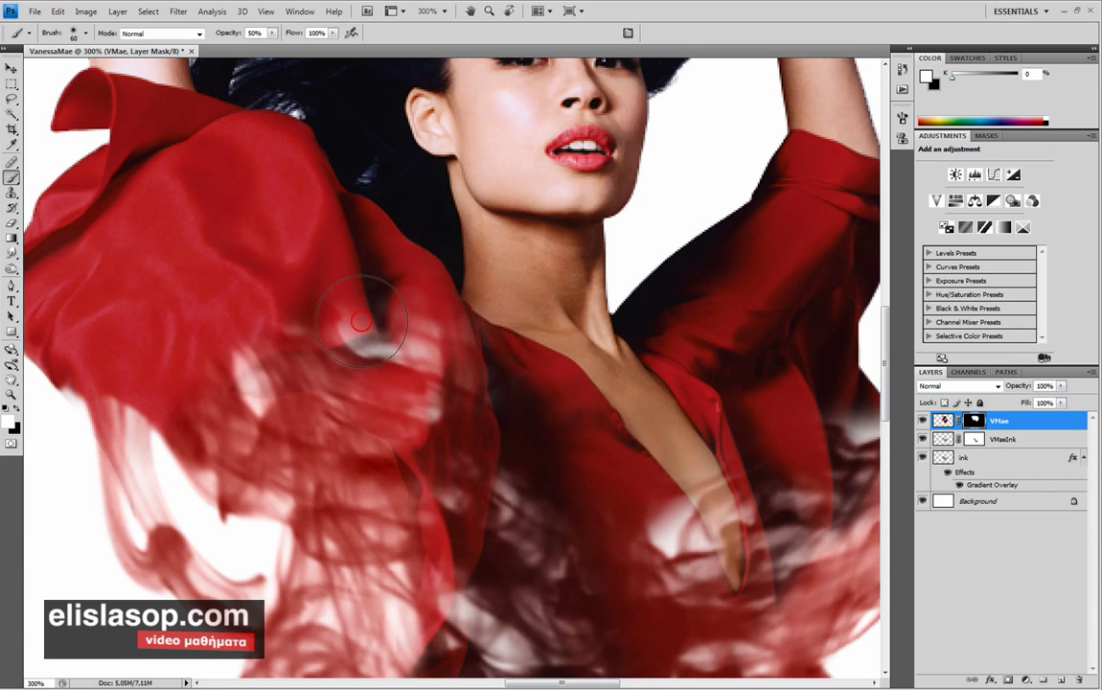
left_click_drag(348, 332, 314, 344)
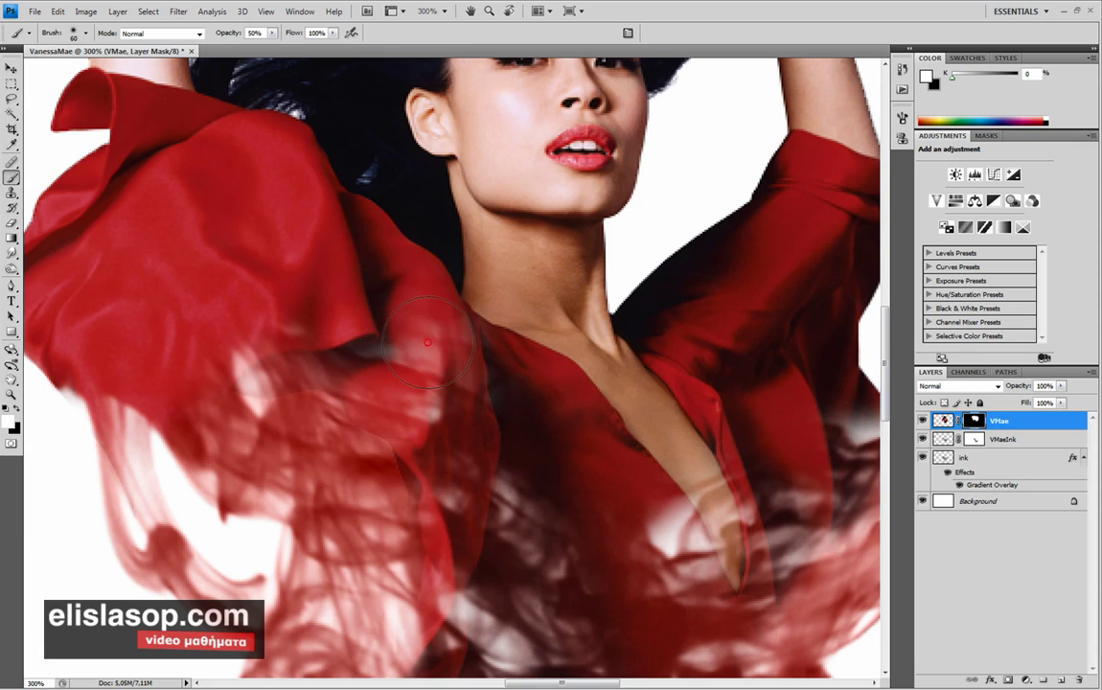
left_click_drag(231, 335, 158, 388)
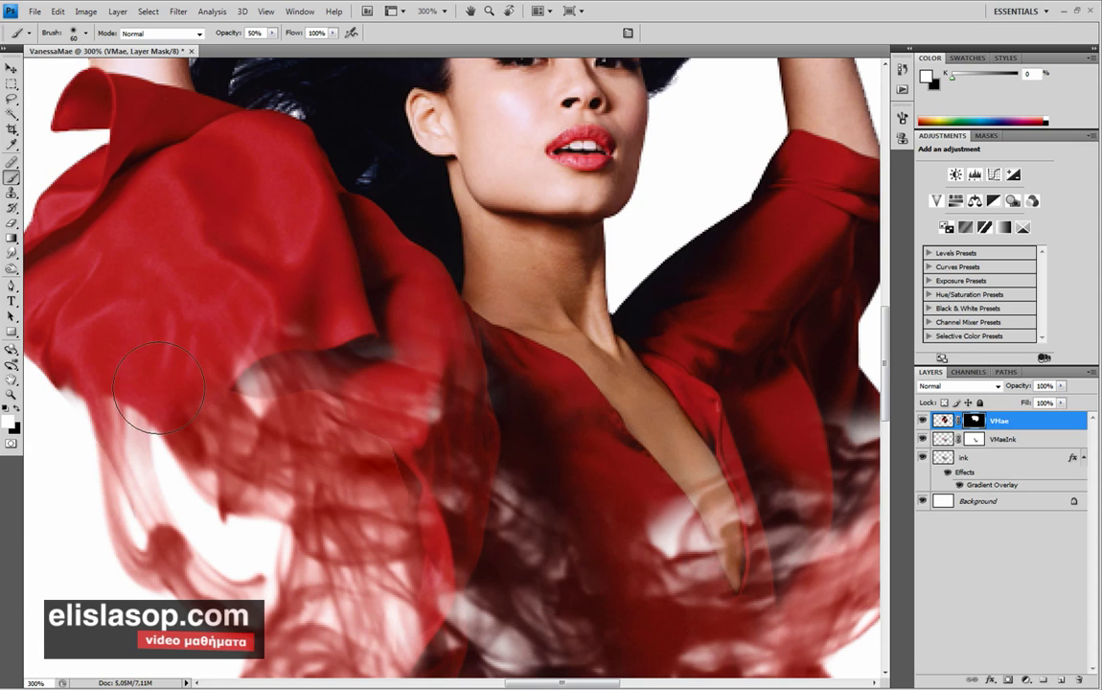
left_click_drag(292, 341, 266, 278)
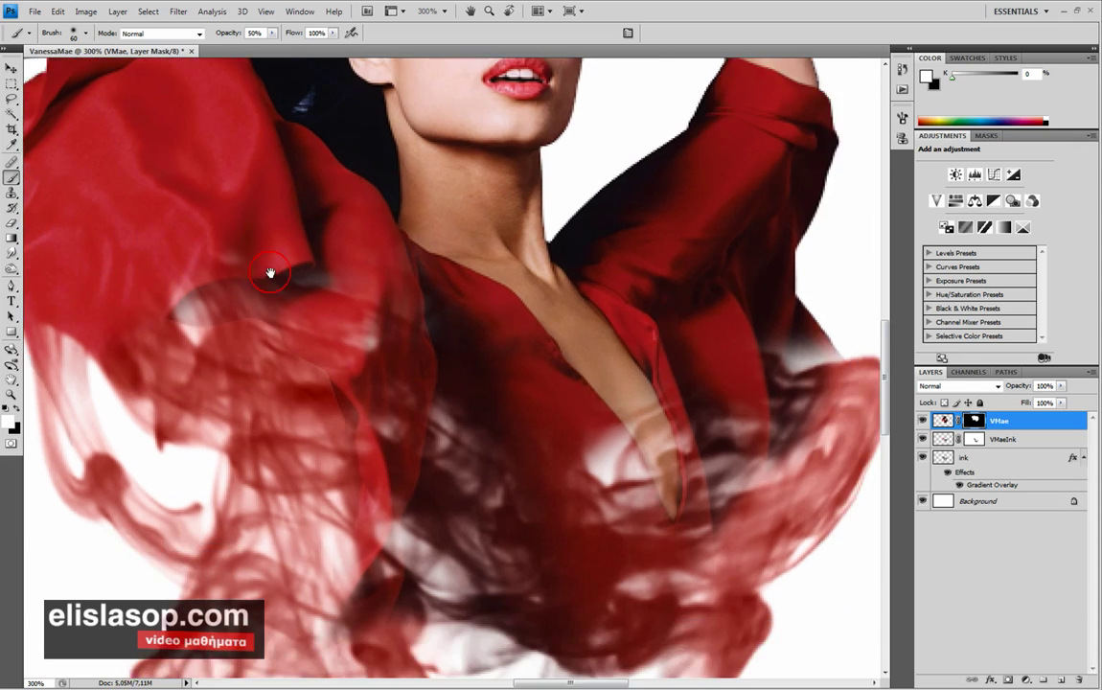
mouse_move(380, 285)
left_mouse_down()
mouse_move(364, 315)
mouse_move(485, 300)
left_mouse_up()
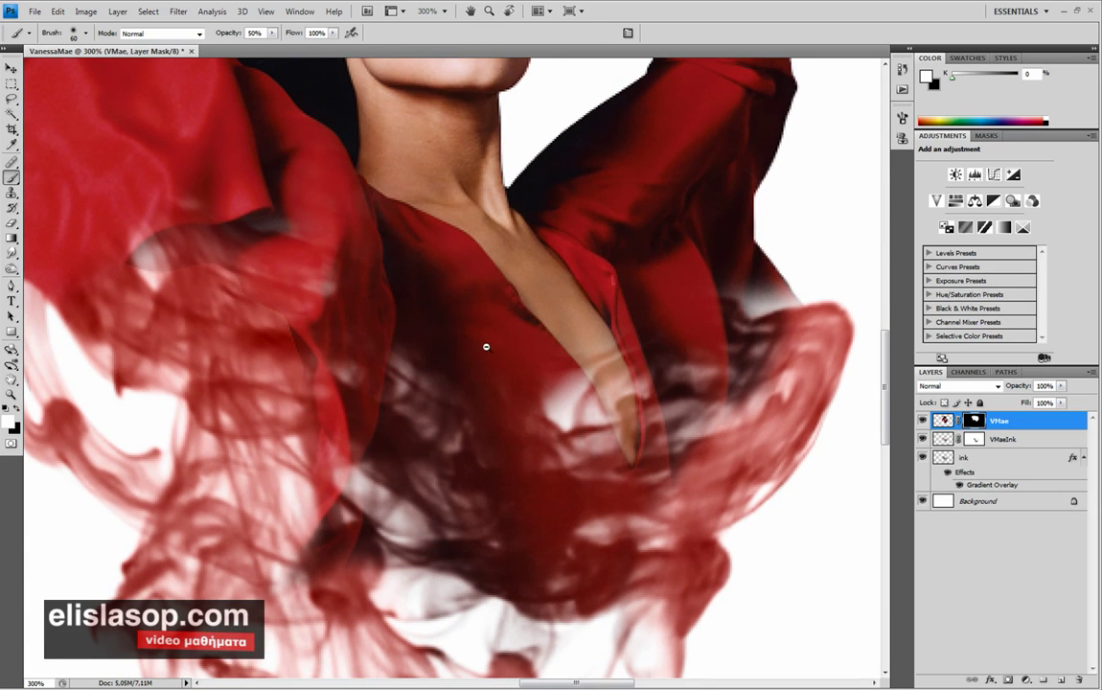
Zoom out to view the whole composition
key("ctrl+minus")
key("ctrl+minus")
scroll(532, 345, "up", 1)
scroll(532, 345, "down", 1)
scroll(530, 347, "down", 1)
scroll(527, 348, "up", 1)
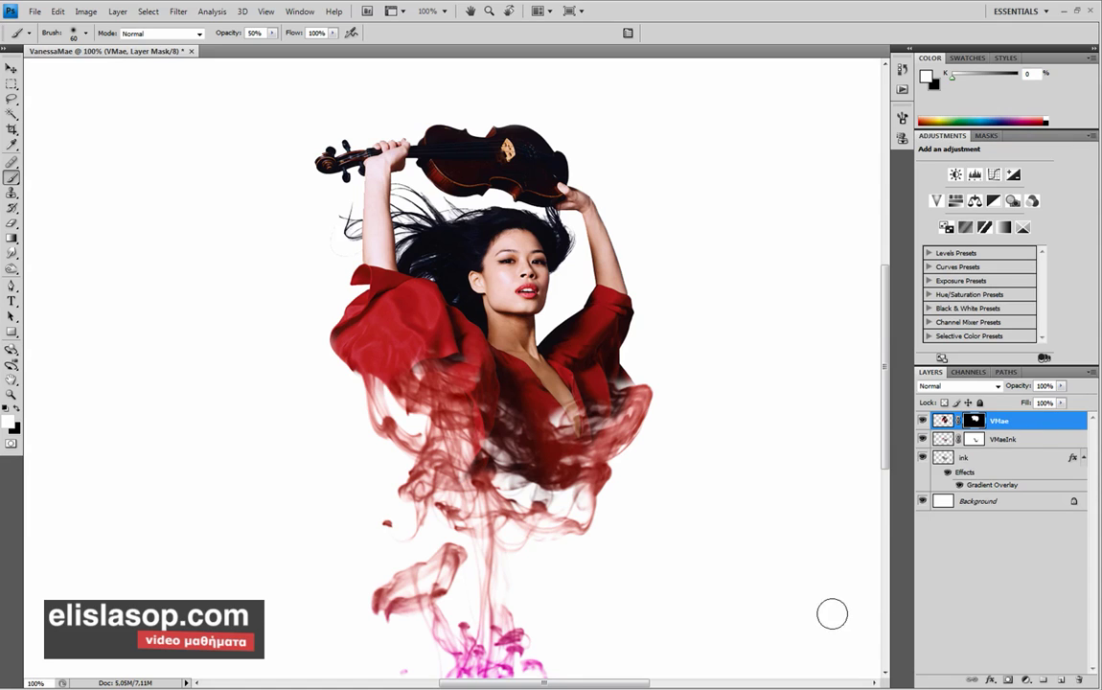
Add a Hue/Saturation adjustment on Reds with Saturation +15 and Hue reset to 0
left_click(1030, 678)
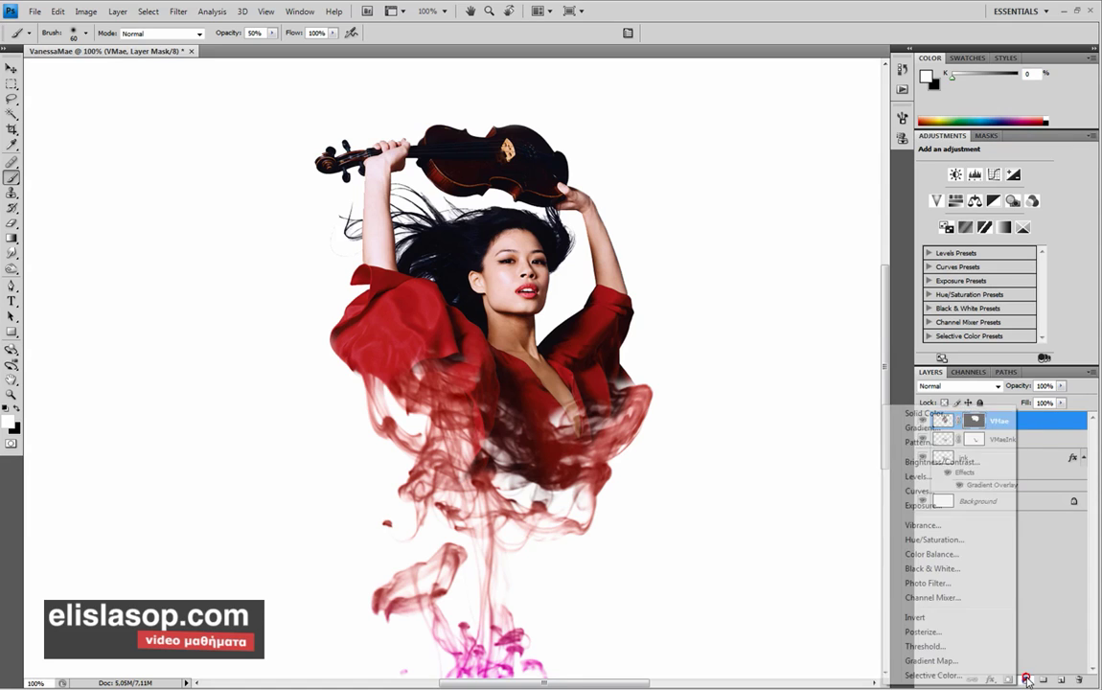
left_click(932, 541)
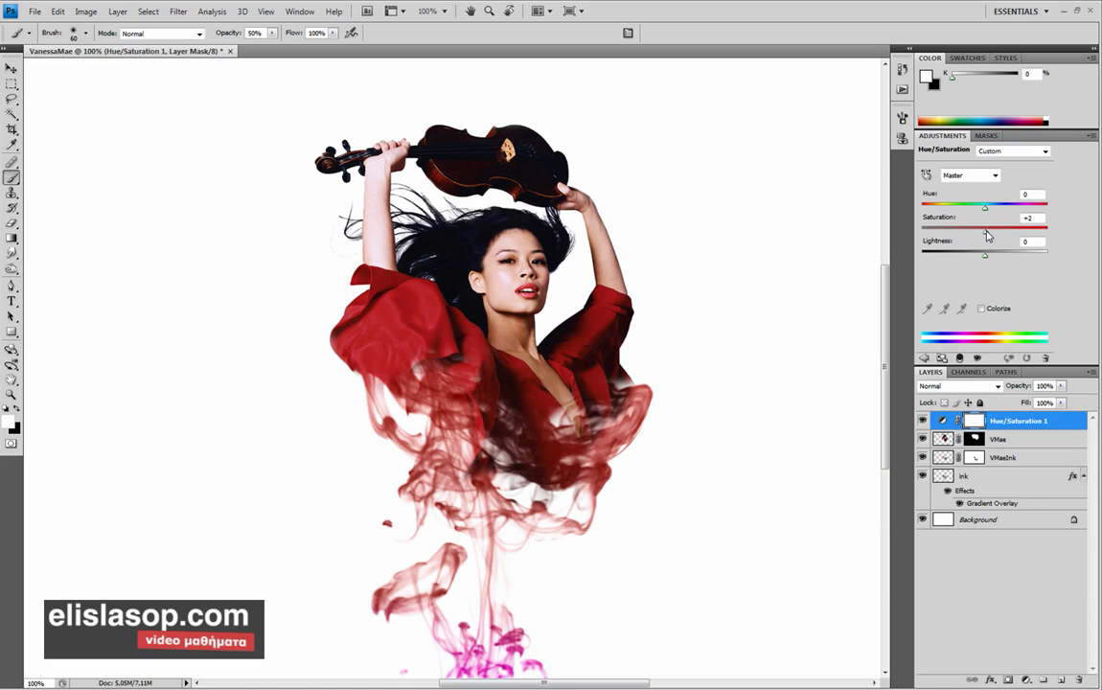
left_click(962, 177)
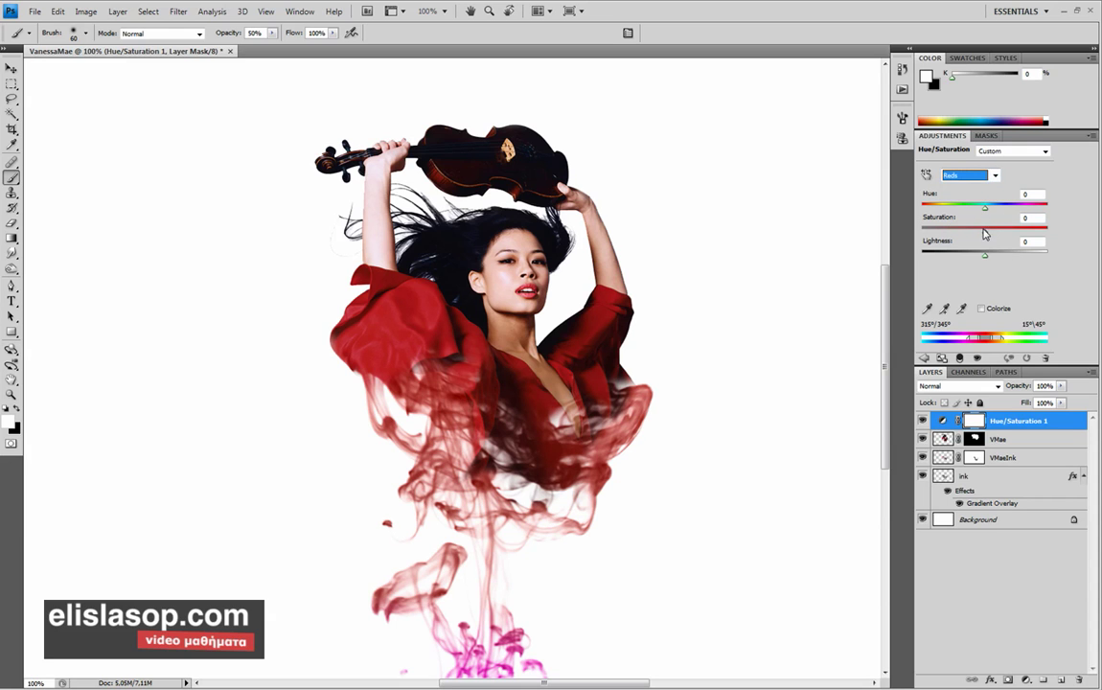
left_click_drag(989, 233, 1001, 235)
left_click_drag(971, 211, 995, 212)
left_click(1034, 195)
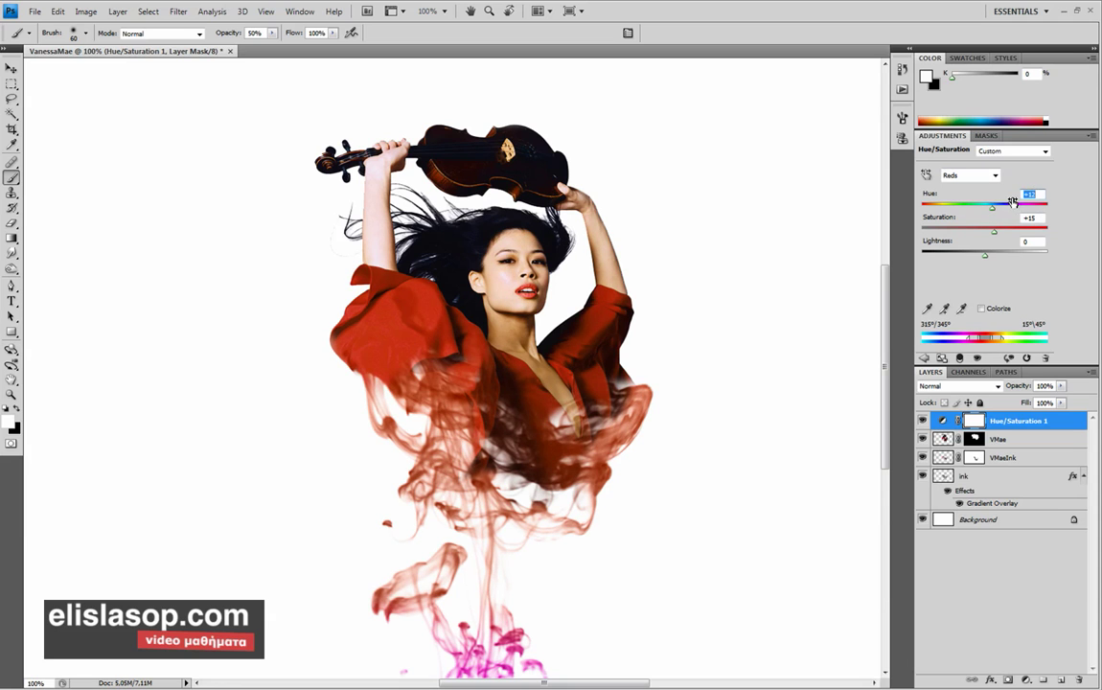
type("0")
key("Return")
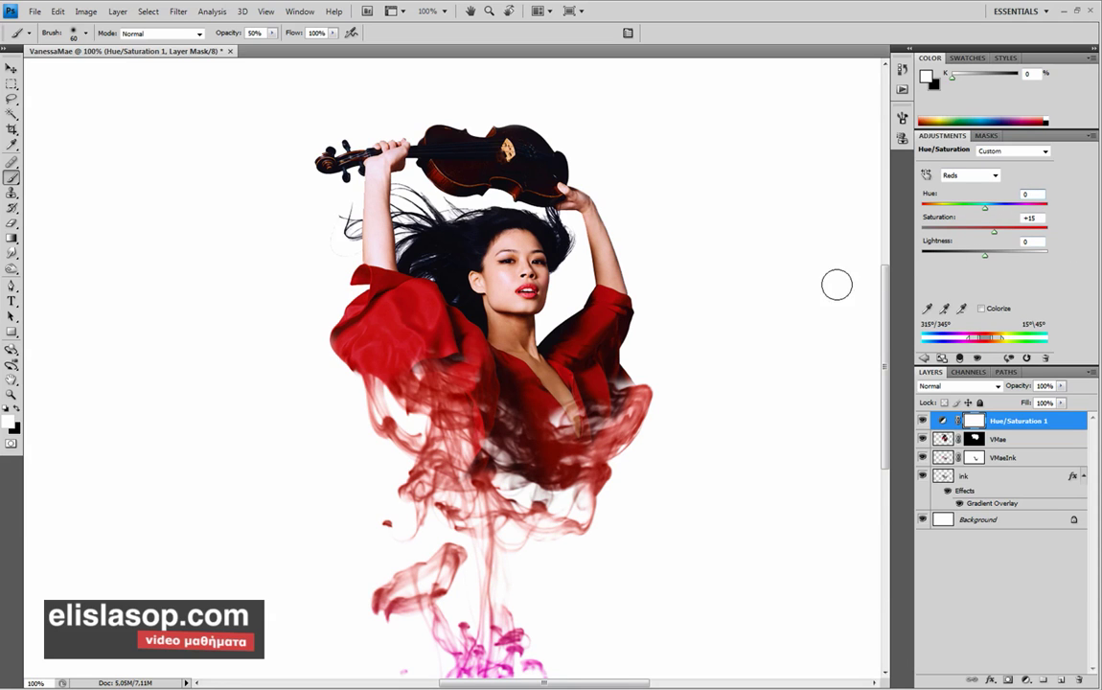
key("ctrl+minus")
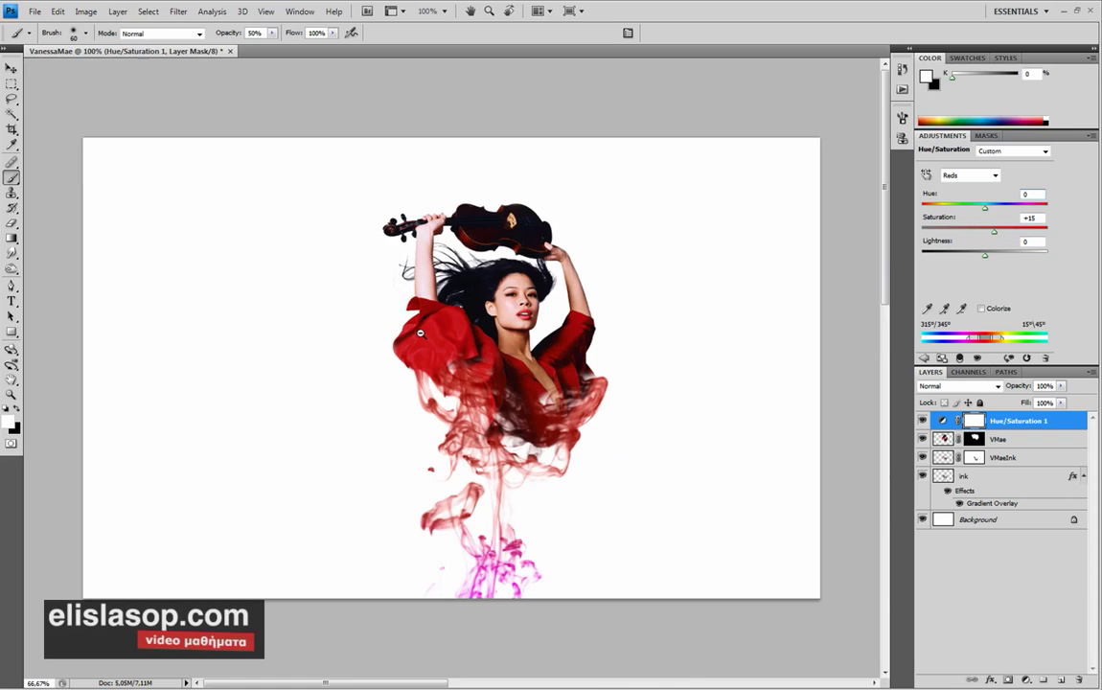
key("ctrl+plus")
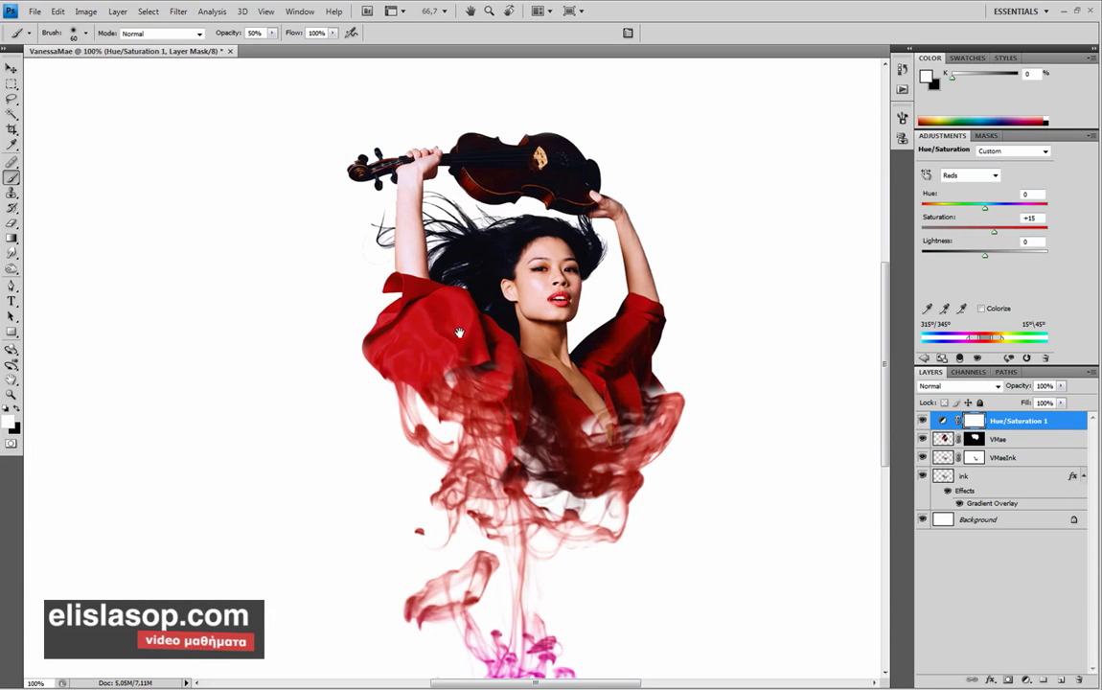